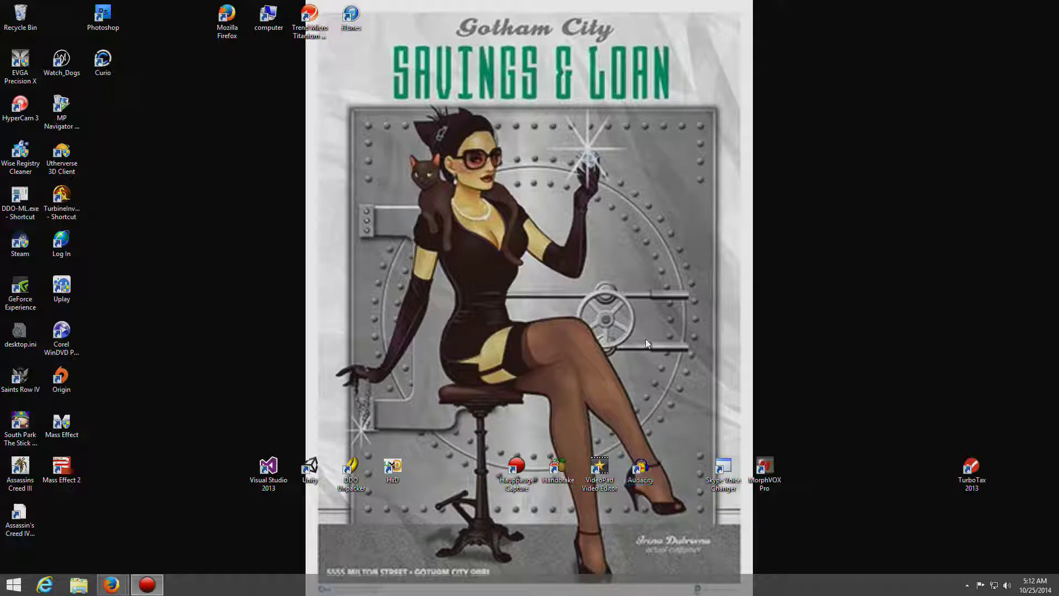
Step: Launch VideoPad Video Editor and create a new blank project
double_click(599, 470)
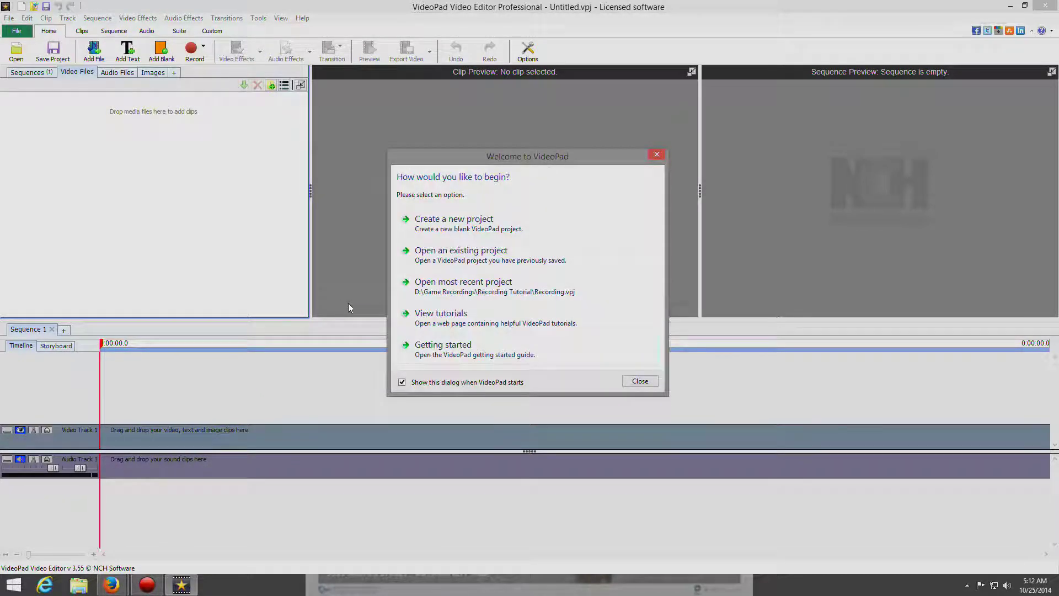
left_click(434, 228)
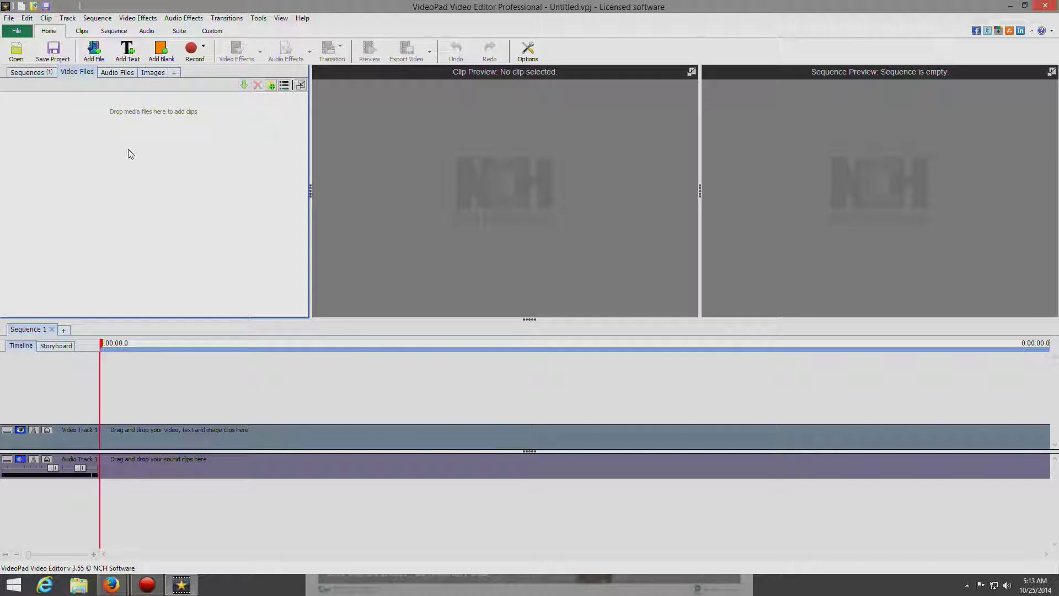
left_click(16, 53)
left_click_drag(177, 10, 478, 118)
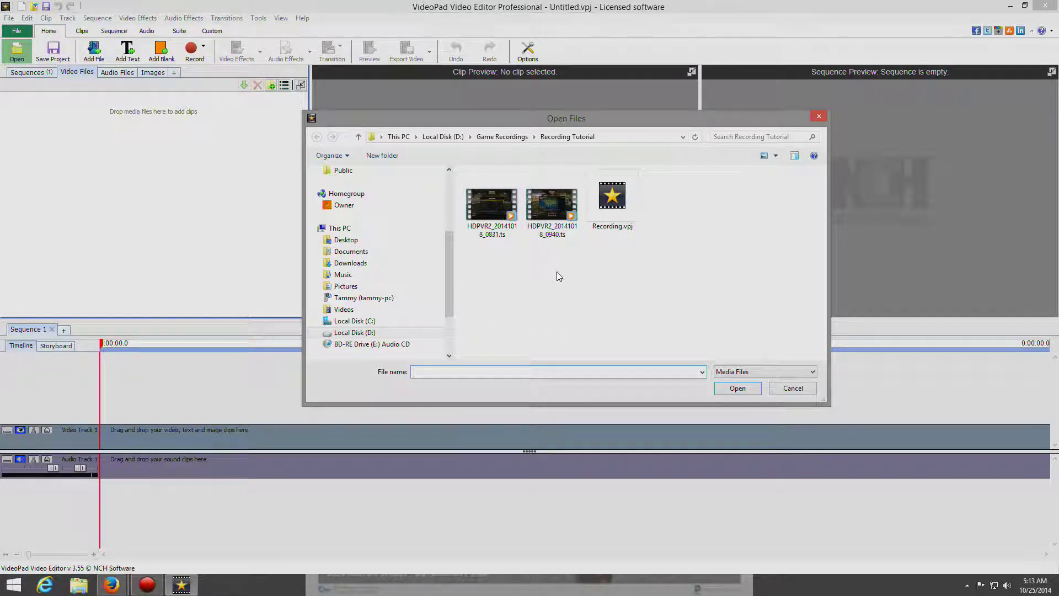
left_click(817, 117)
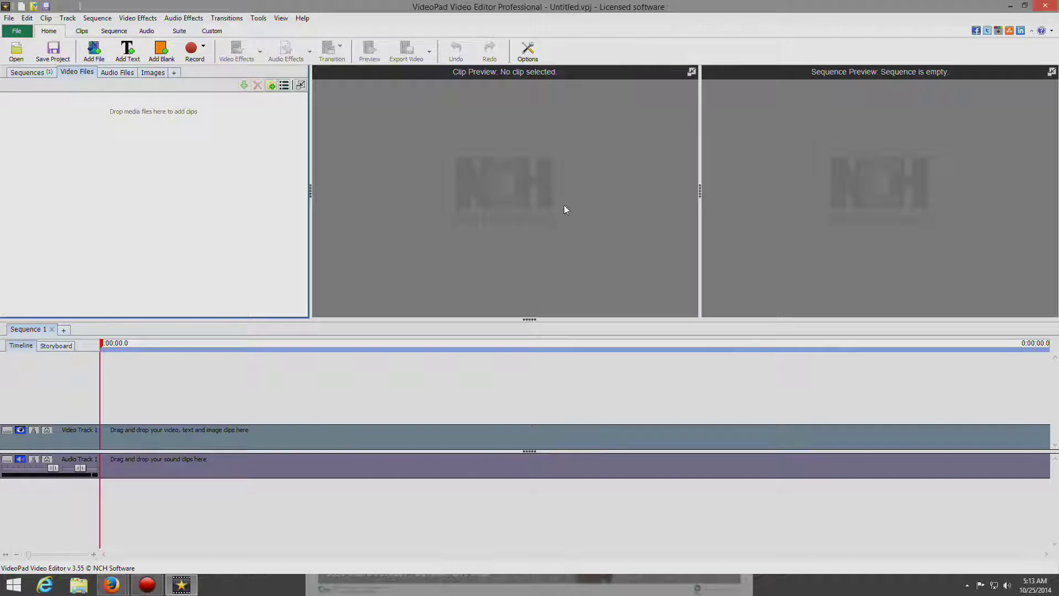
Step: Switch to File Explorer and find the video files in the Recording Tutorial folder under Game Recordings on Local Disk (D:)
left_click(78, 584)
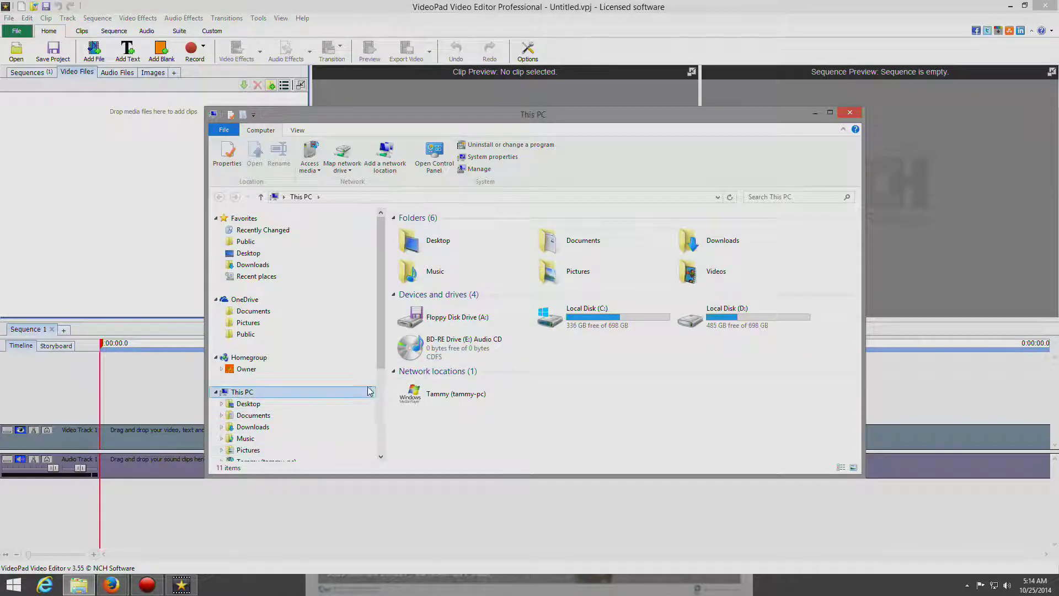
scroll(378, 361, "down", 4)
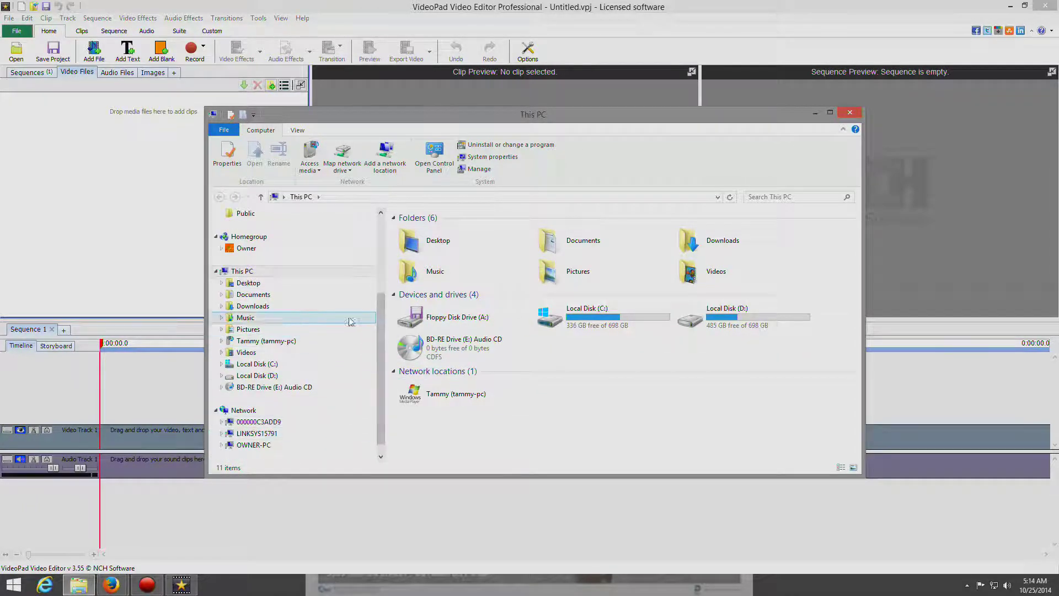
left_click(253, 375)
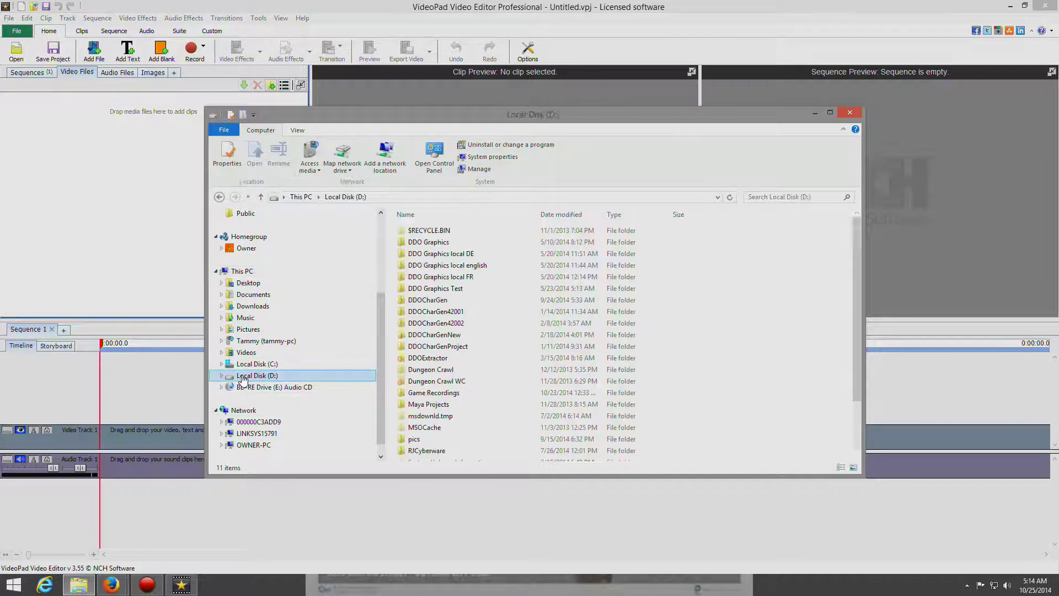
left_click(251, 376)
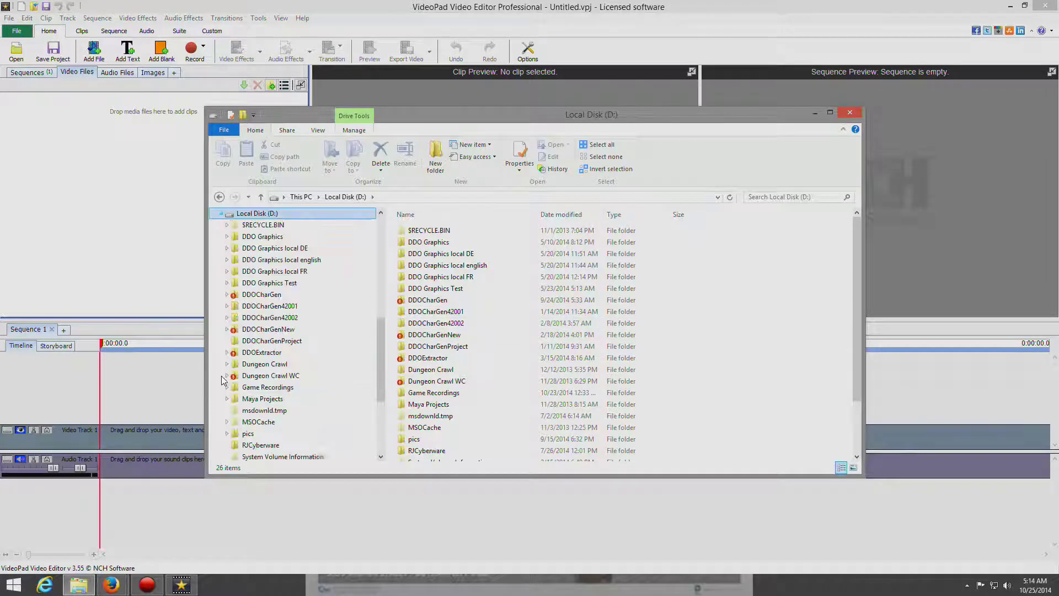
scroll(303, 319, "down", 3)
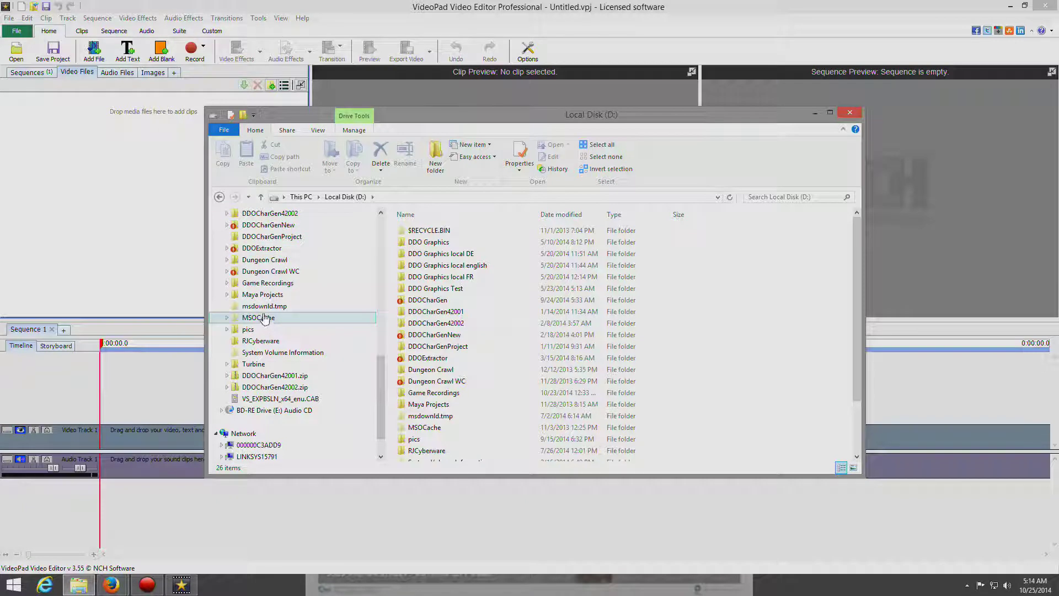
left_click(267, 284)
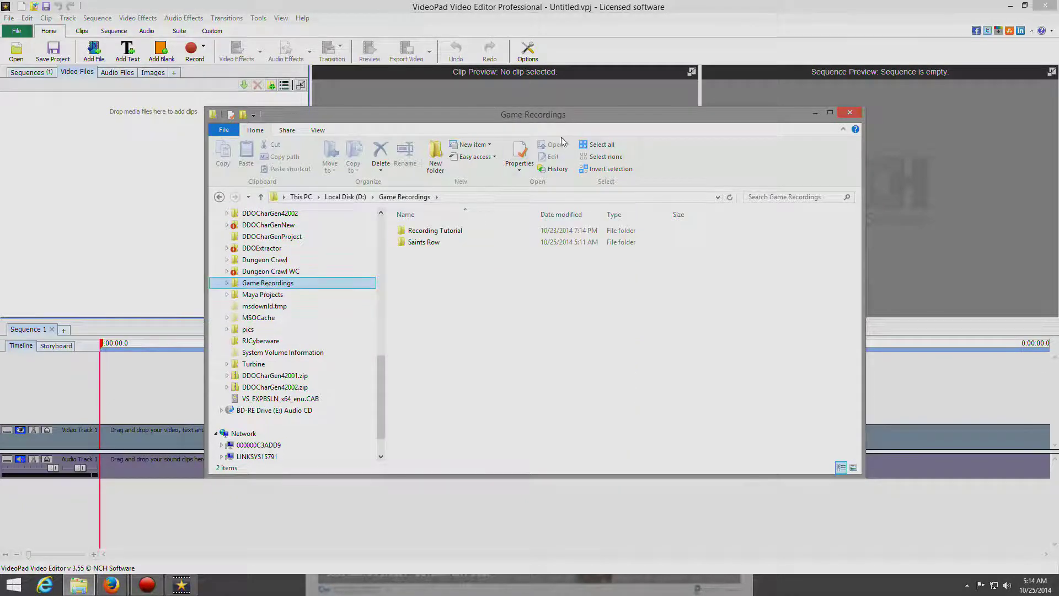
double_click(431, 236)
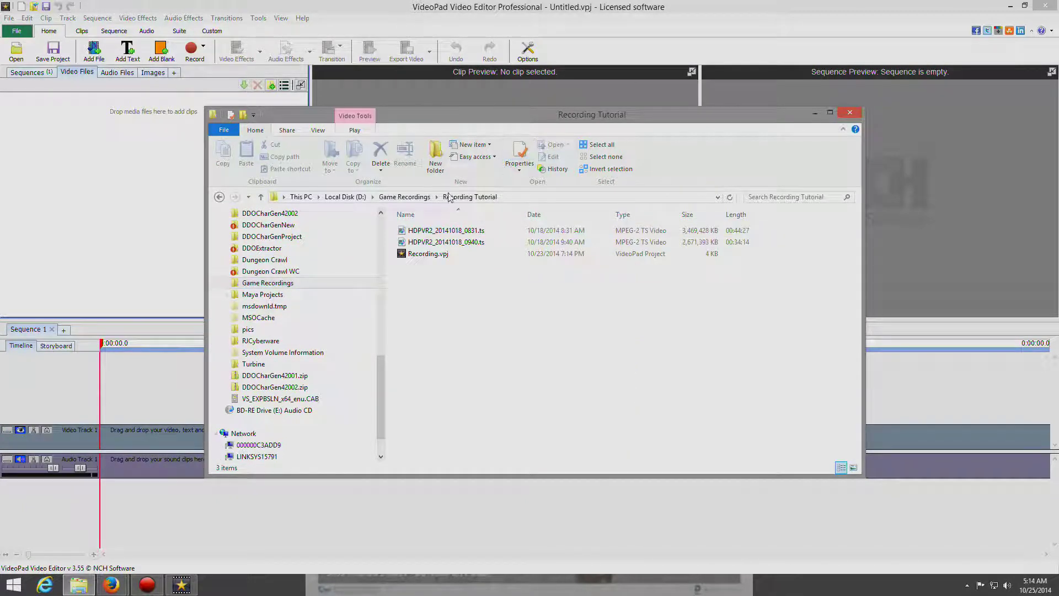
left_click(454, 242)
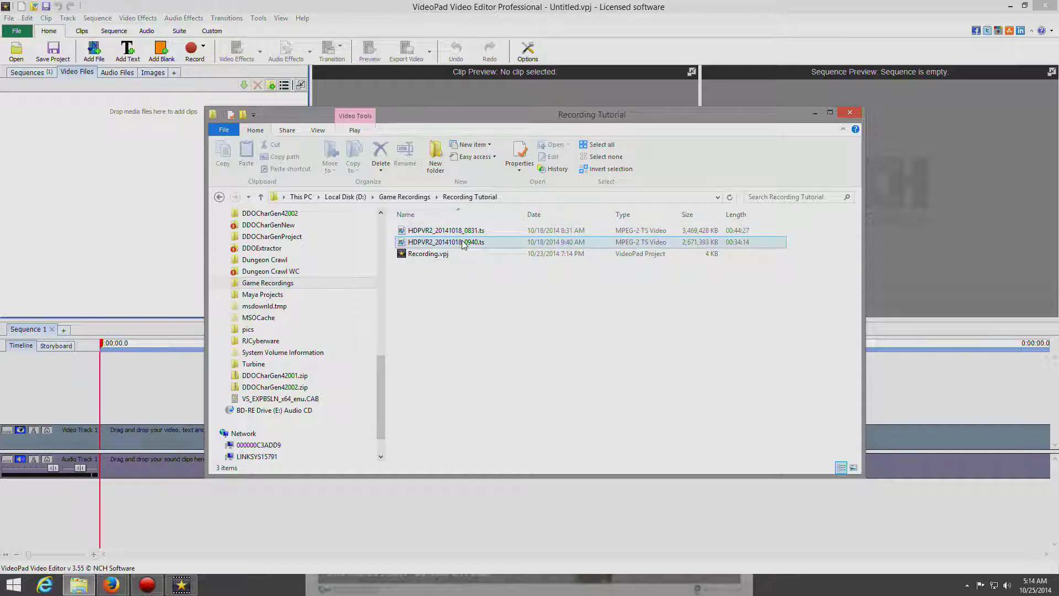
left_click(447, 256)
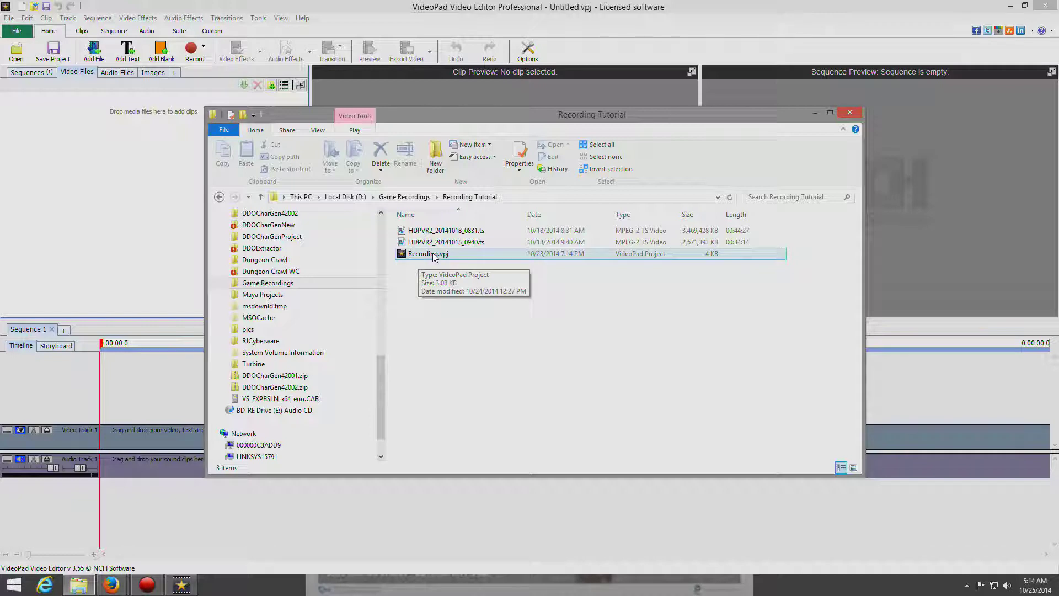
Step: Try to import HDPVR2_20141018_0831.ts from the Recording Tutorial folder into the project's video files
left_click_drag(538, 114, 715, 175)
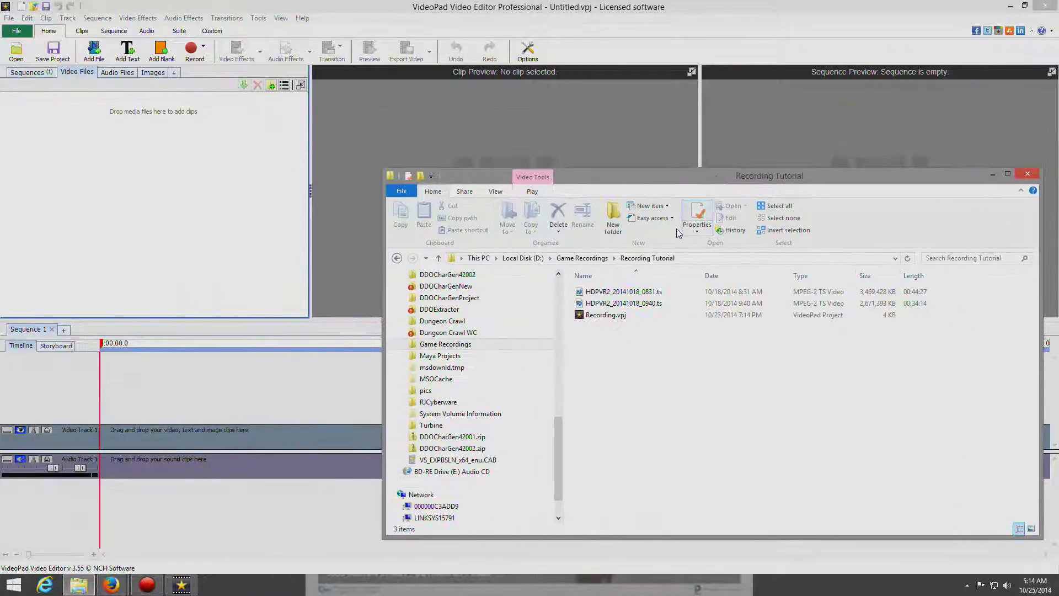
left_click(619, 292)
left_click_drag(619, 293, 132, 171)
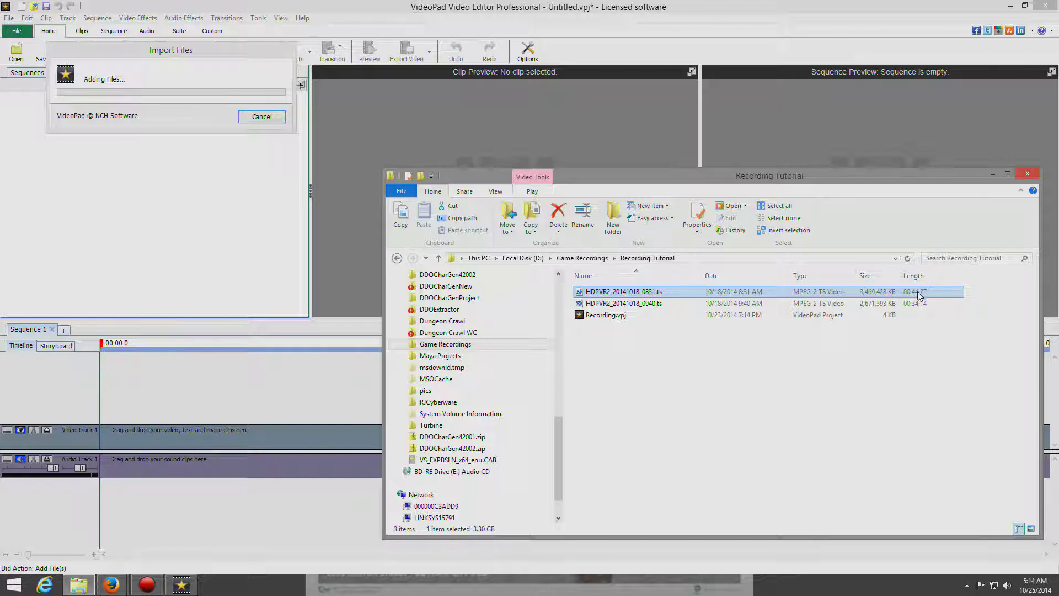
left_click(906, 313, "shift")
left_click(1019, 178)
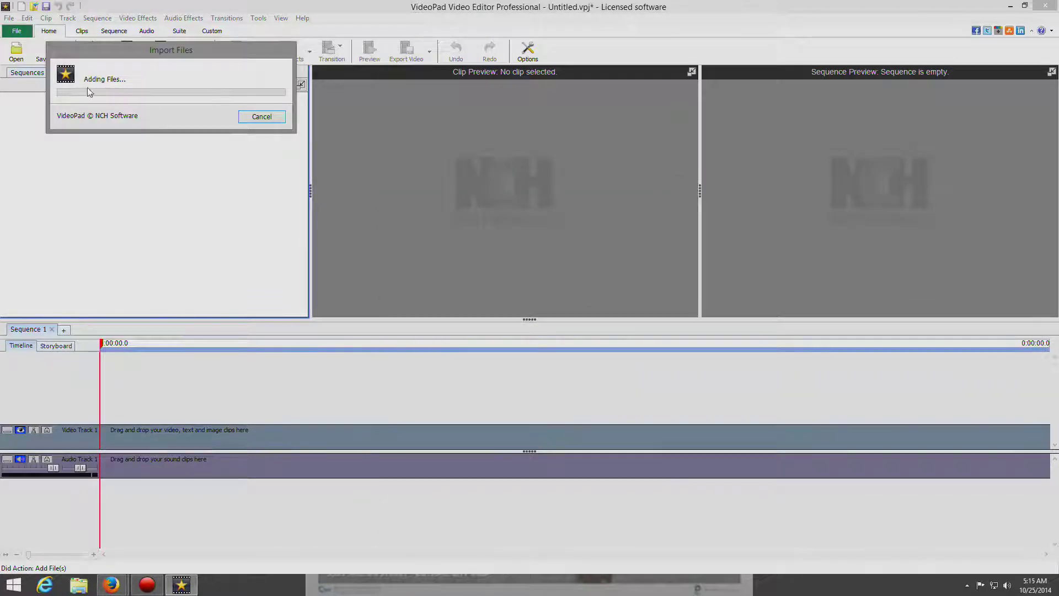
left_click(268, 117)
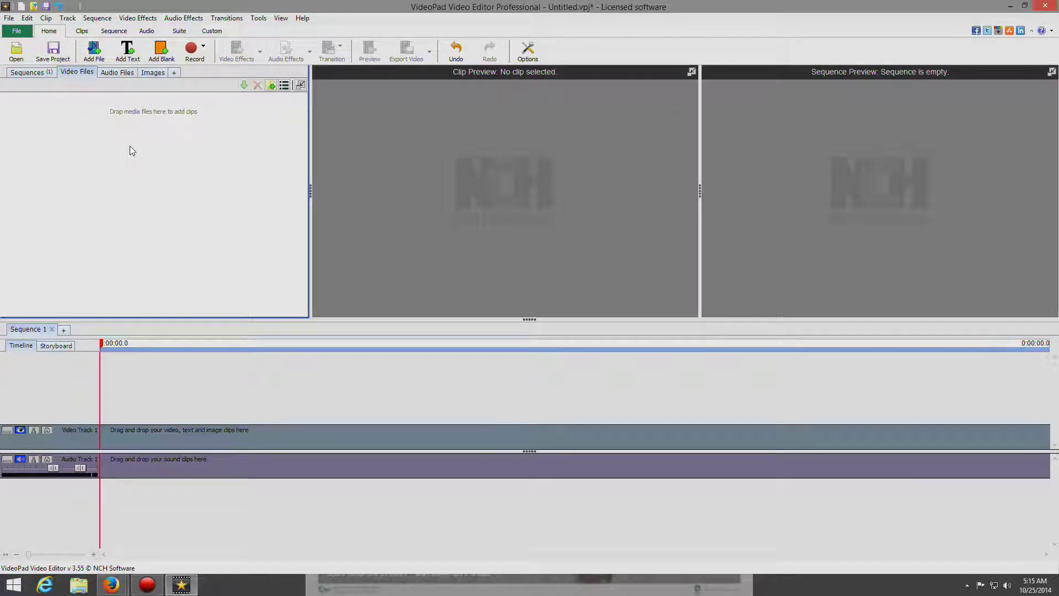
Step: Open the existing project Recording.vpj, discarding the changes to the untitled project
left_click(6, 19)
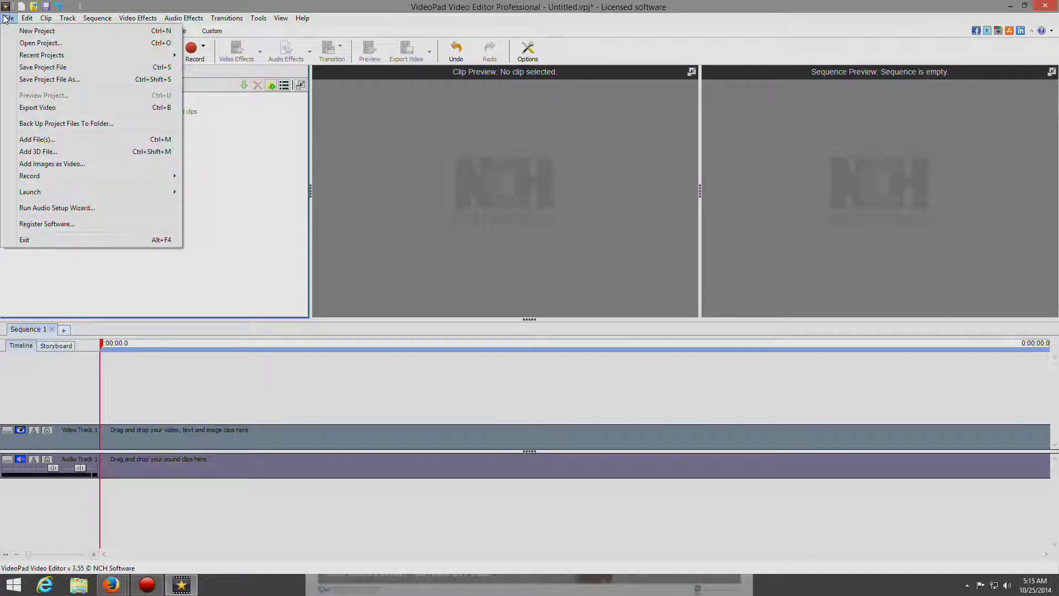
left_click(53, 43)
left_click(604, 209)
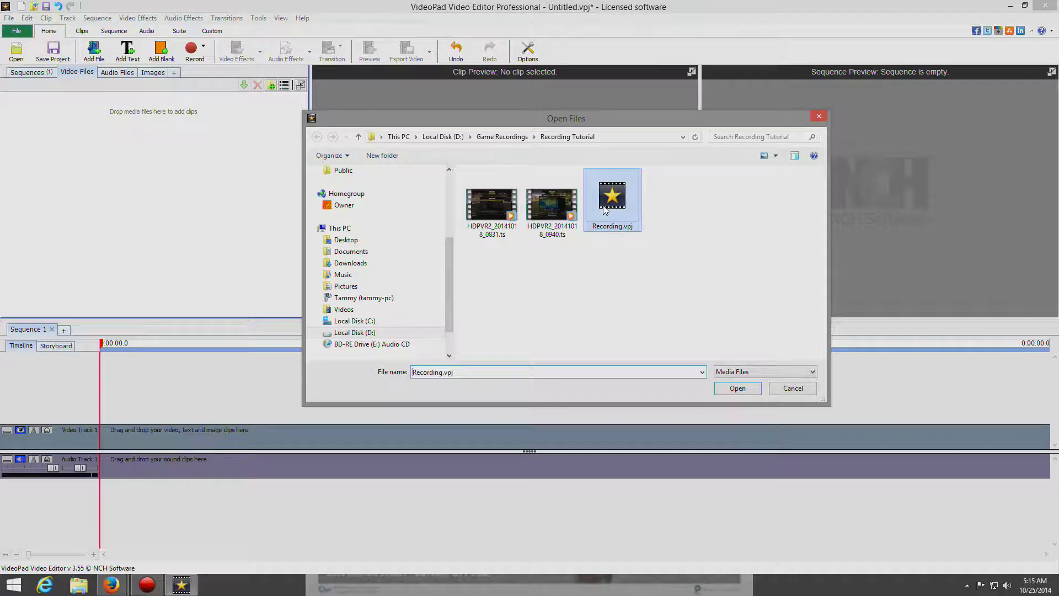
left_click(750, 389)
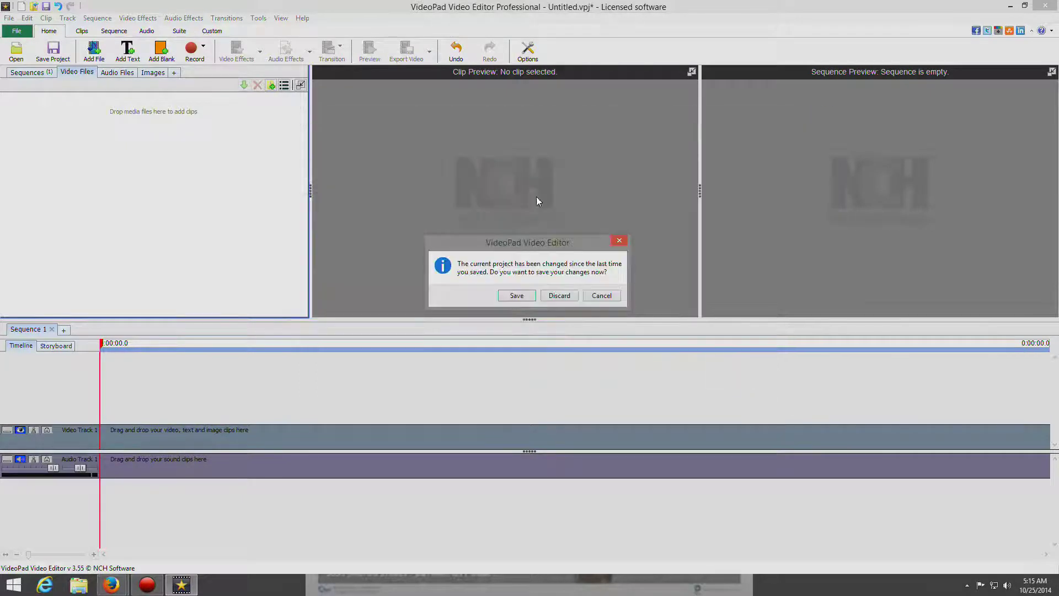
left_click(560, 296)
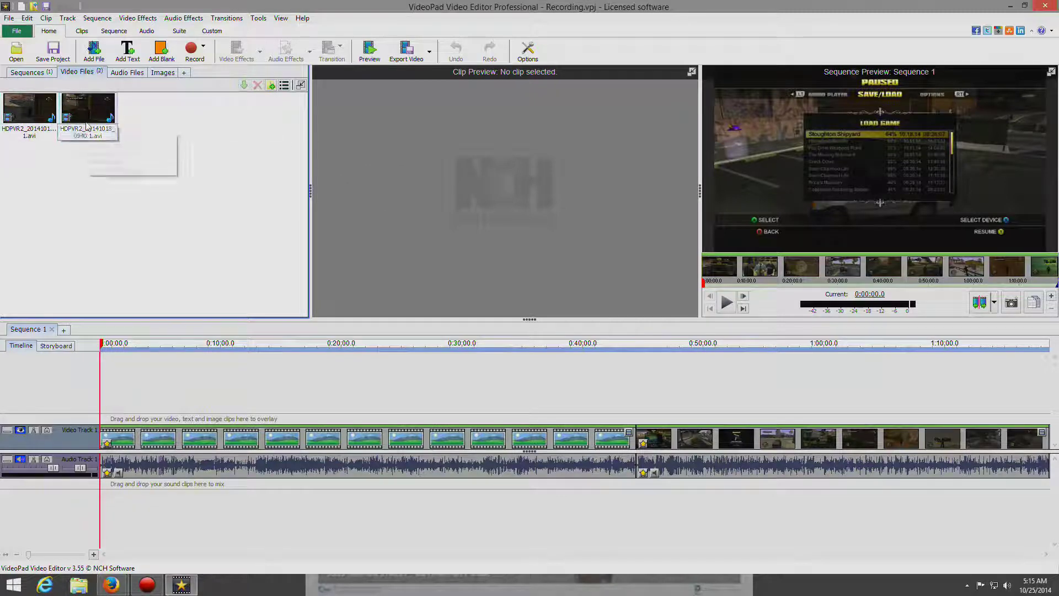
Step: Save the current project and reopen Recording.vpj from the Recording Tutorial folder
left_click(53, 55)
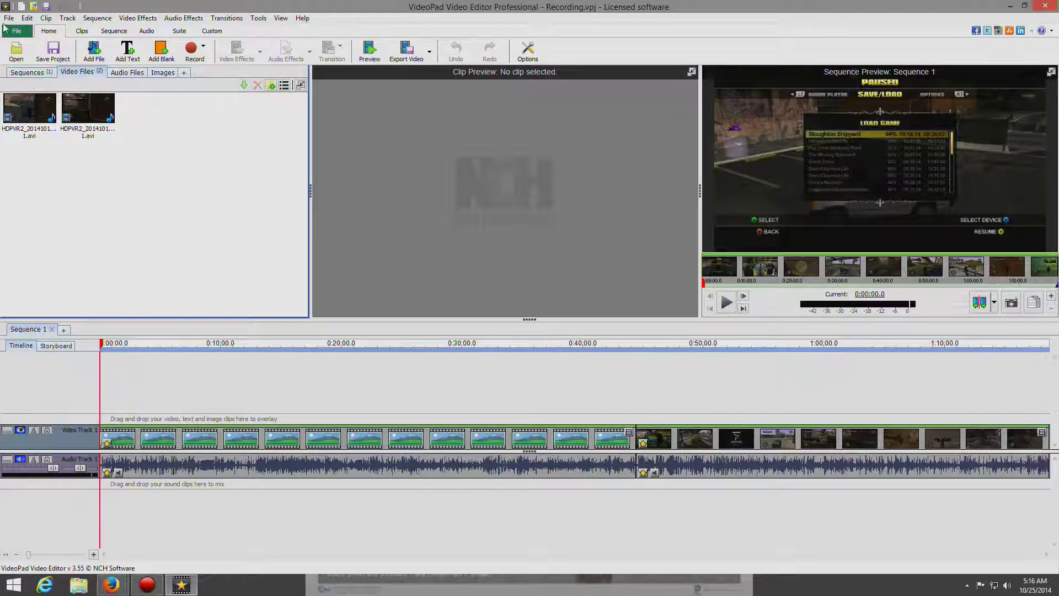
left_click(17, 51)
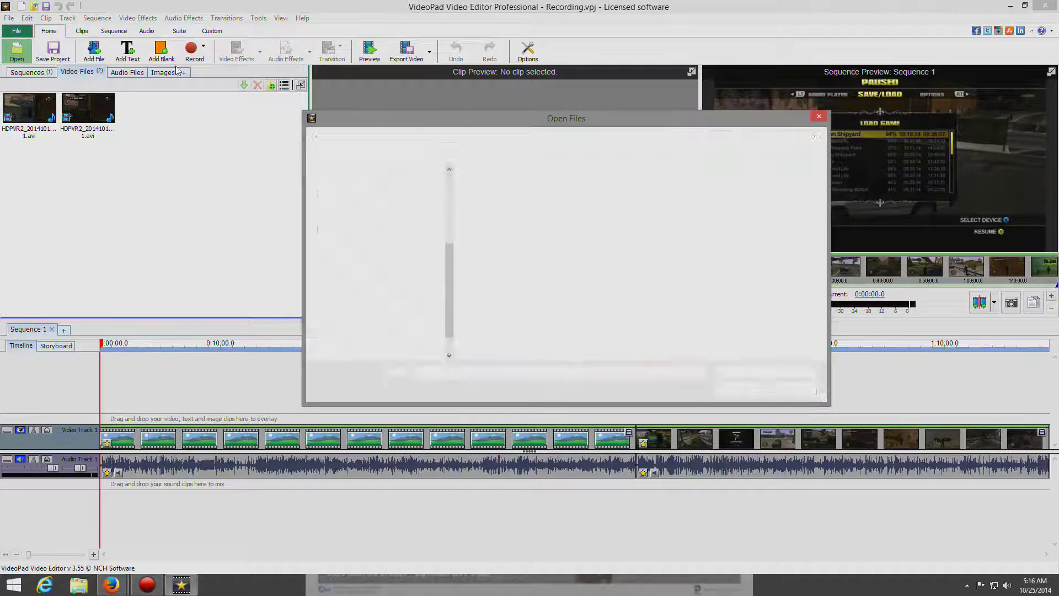
double_click(606, 204)
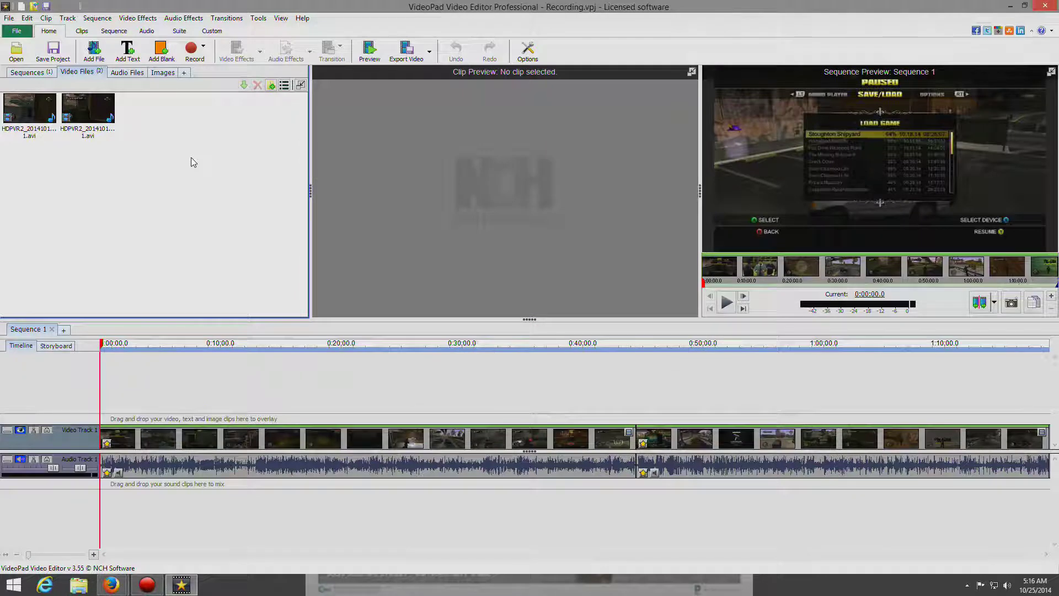
Step: Delete both video clips from the Sequence 1 timeline
left_click(462, 445)
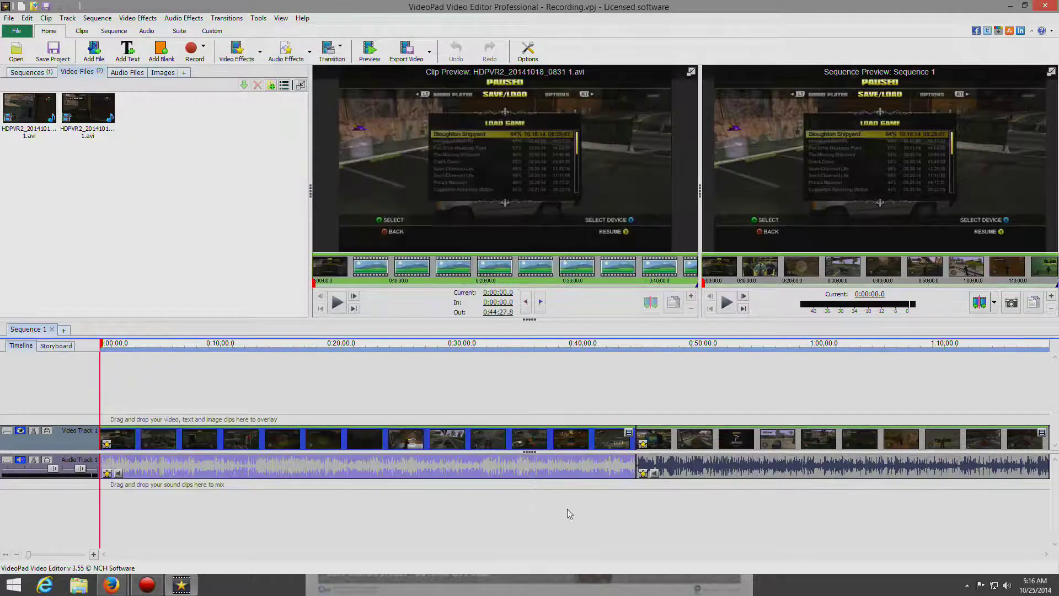
key("Delete")
left_click(517, 446)
key("Delete")
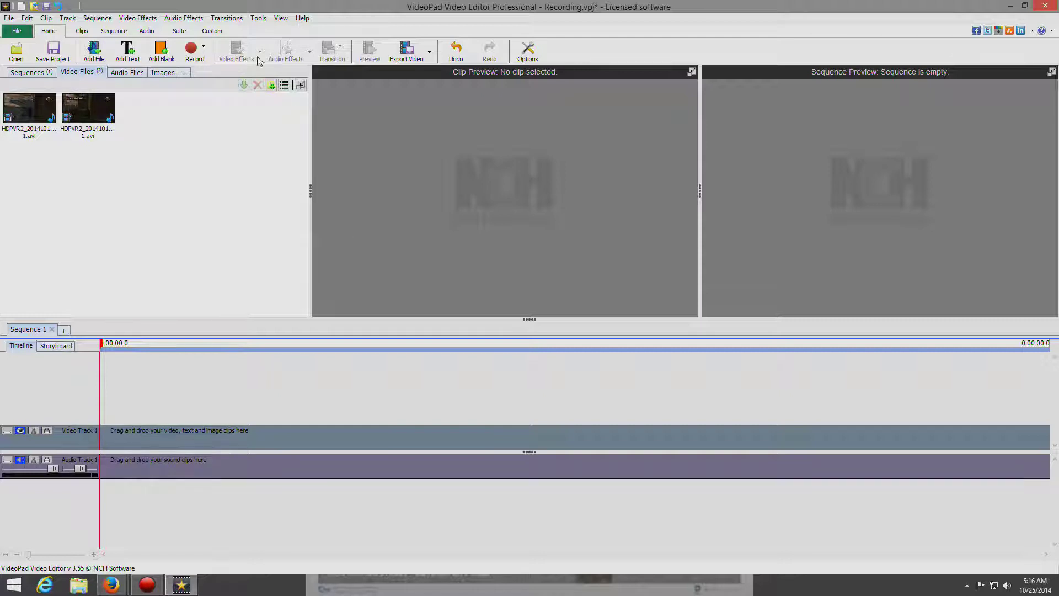
Step: Look through the contents of the Sequences, Video Files, Audio Files and Images bins
left_click(42, 71)
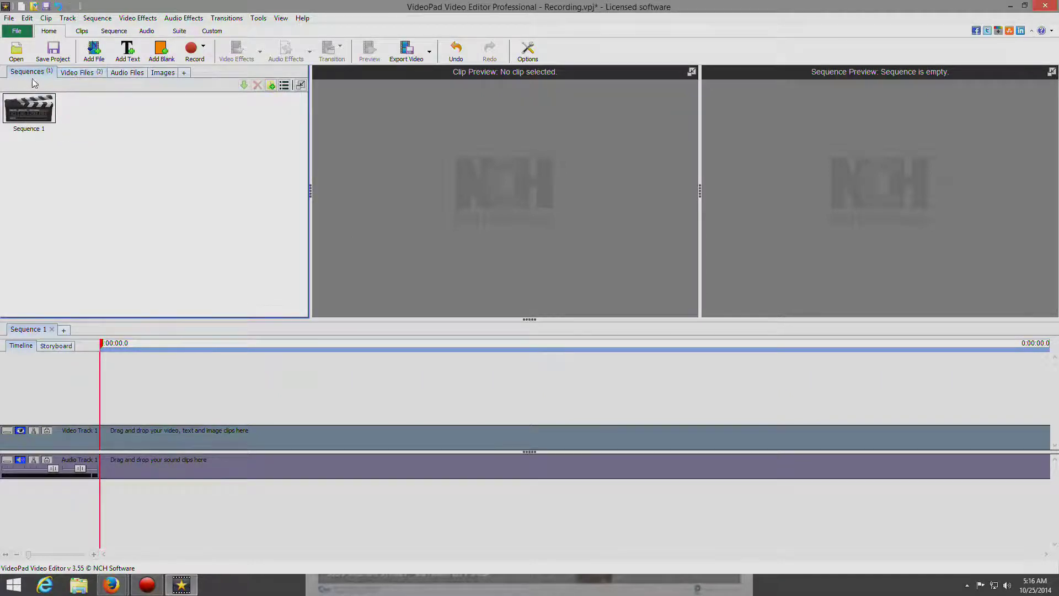
left_click(63, 73)
left_click(127, 72)
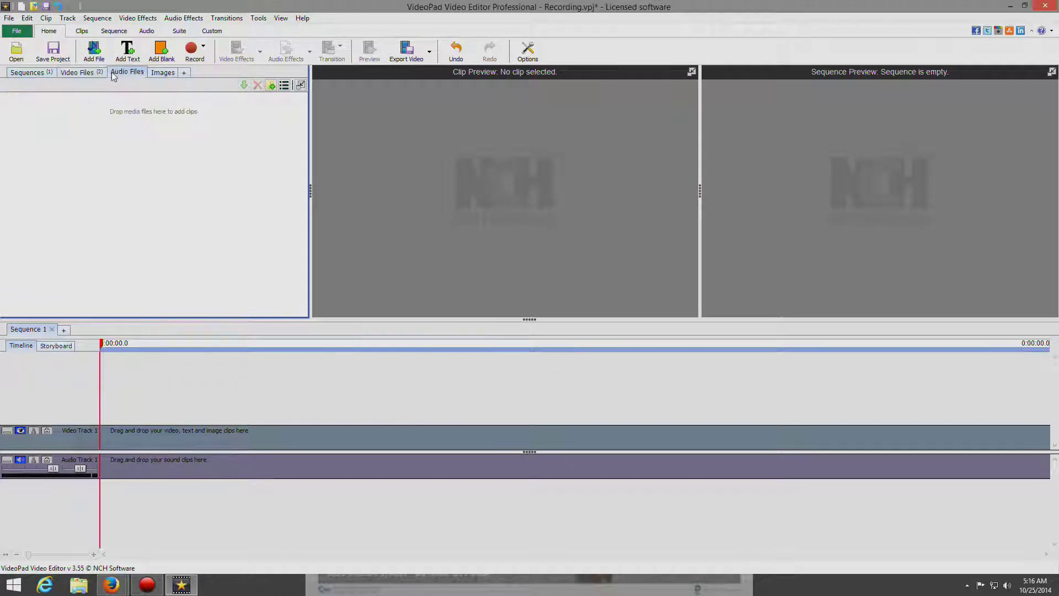
left_click(162, 73)
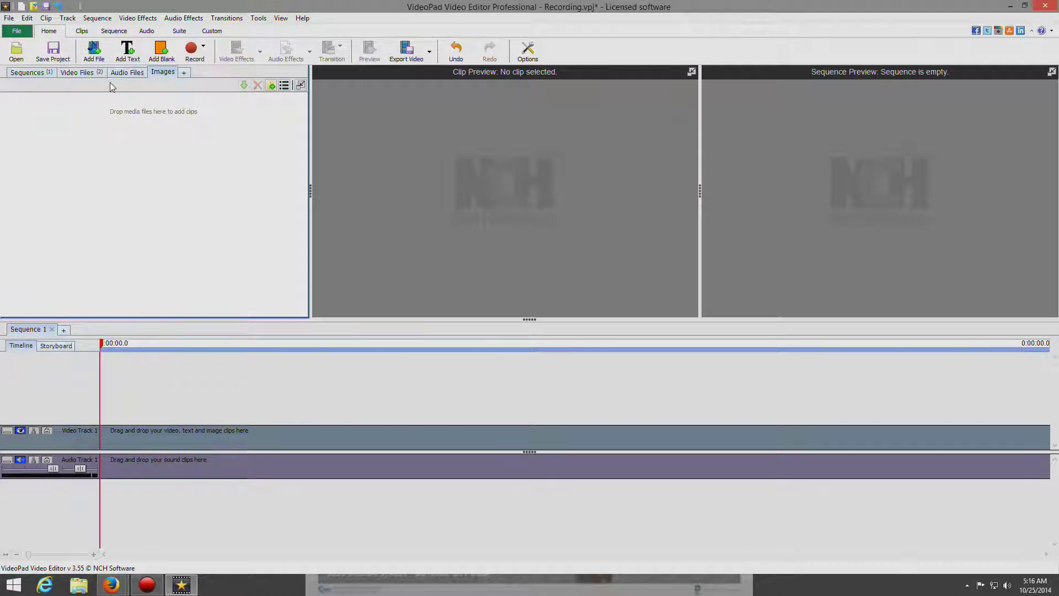
left_click(91, 73)
left_click(41, 76)
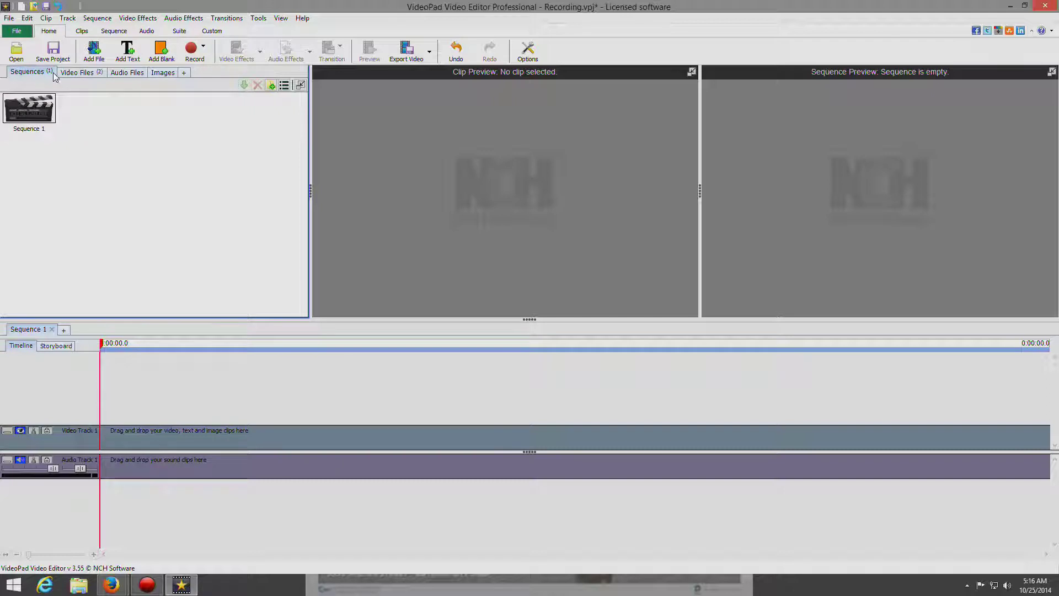
left_click(75, 71)
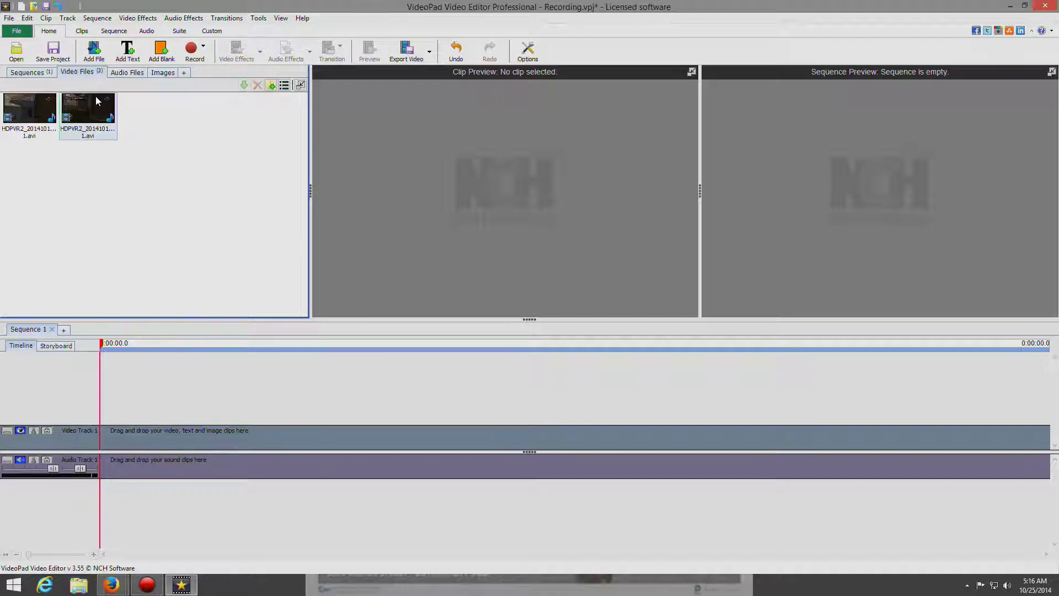
Step: Dismiss the Flash Player update notice and place the clip HDPVR2_20141018_0831 1.avi at the start of Video Track 1
mouse_move(33, 115)
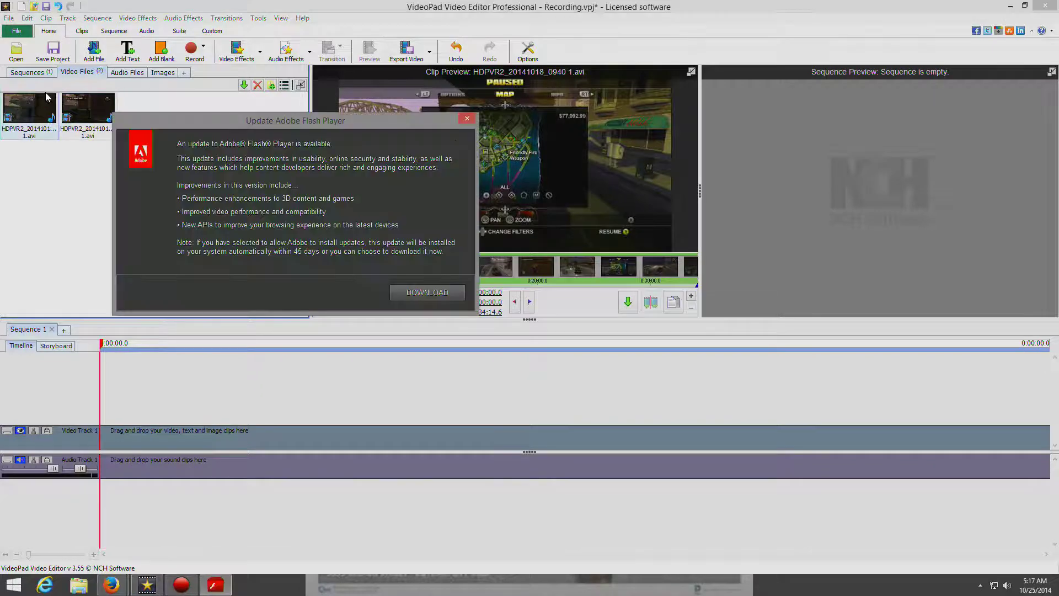
left_click(467, 118)
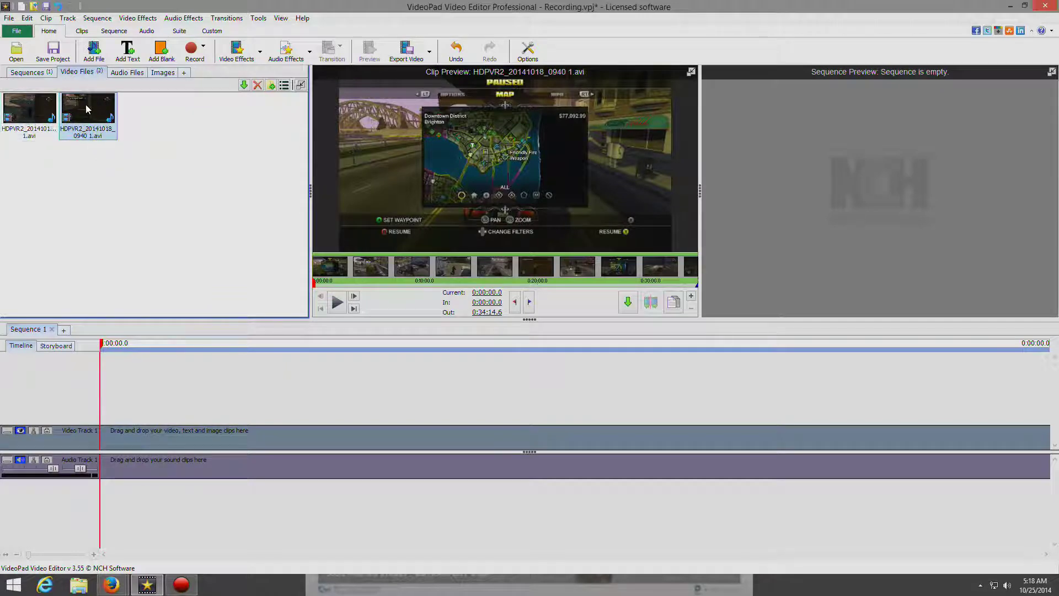
left_click(23, 108)
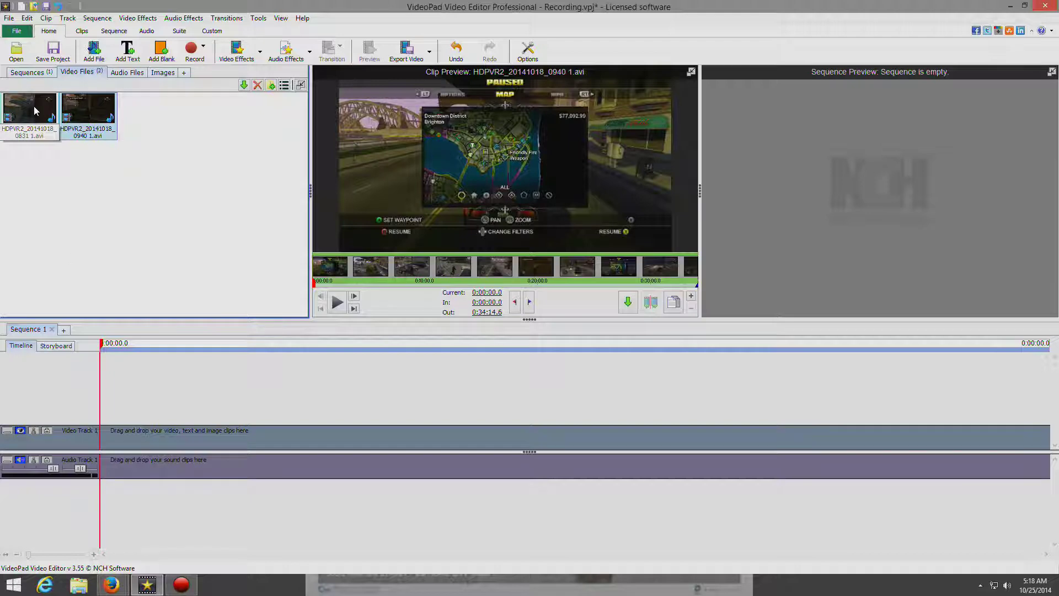
left_click_drag(23, 109, 138, 440)
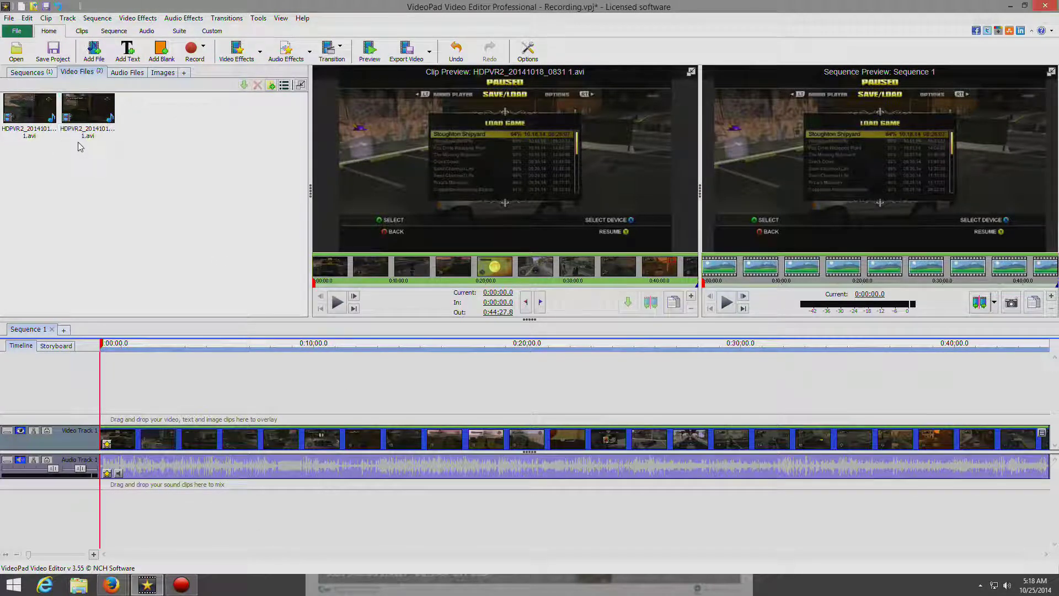
Step: Place the clip HDPVR2_20141018_0940 1.avi directly after the first clip on Video Track 1 and scrub through the first clip's end
mouse_move(78, 101)
left_mouse_down()
mouse_move(169, 287)
mouse_move(218, 424)
mouse_move(270, 455)
mouse_move(475, 448)
mouse_move(1049, 470)
left_mouse_up()
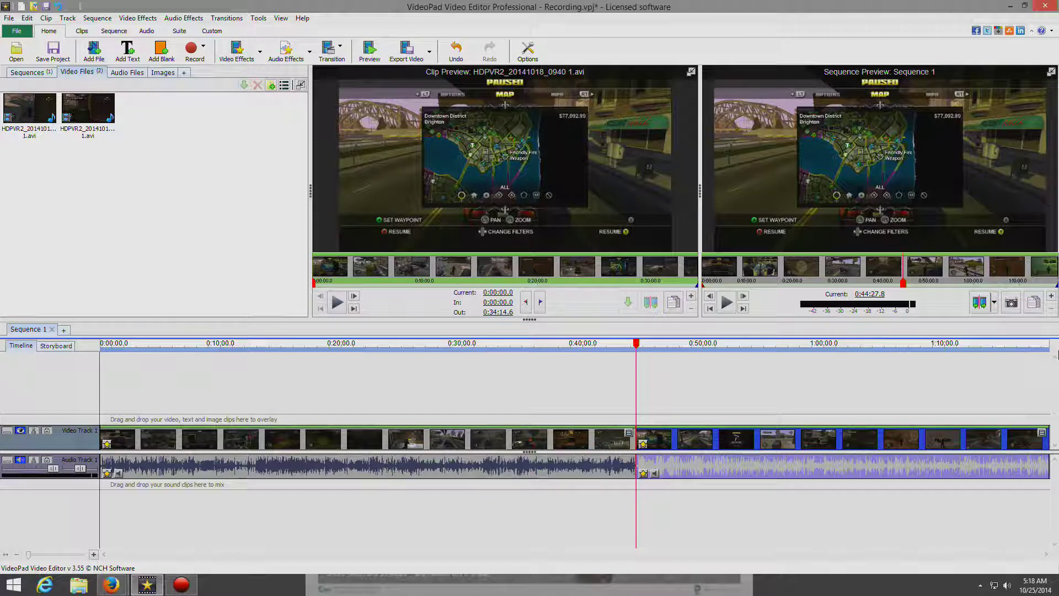
left_click_drag(635, 348, 604, 350)
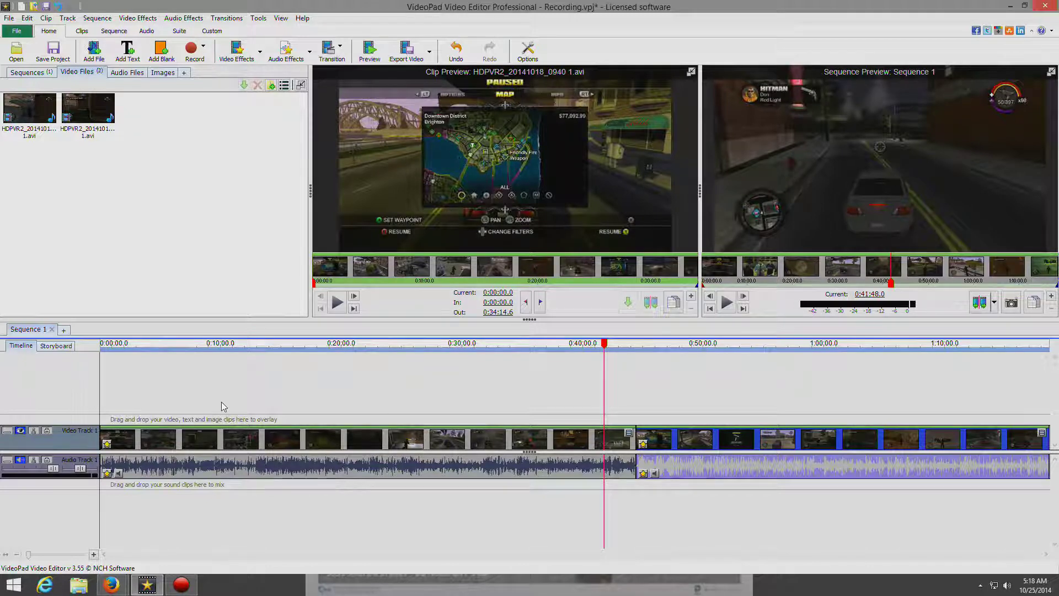
left_click(203, 439)
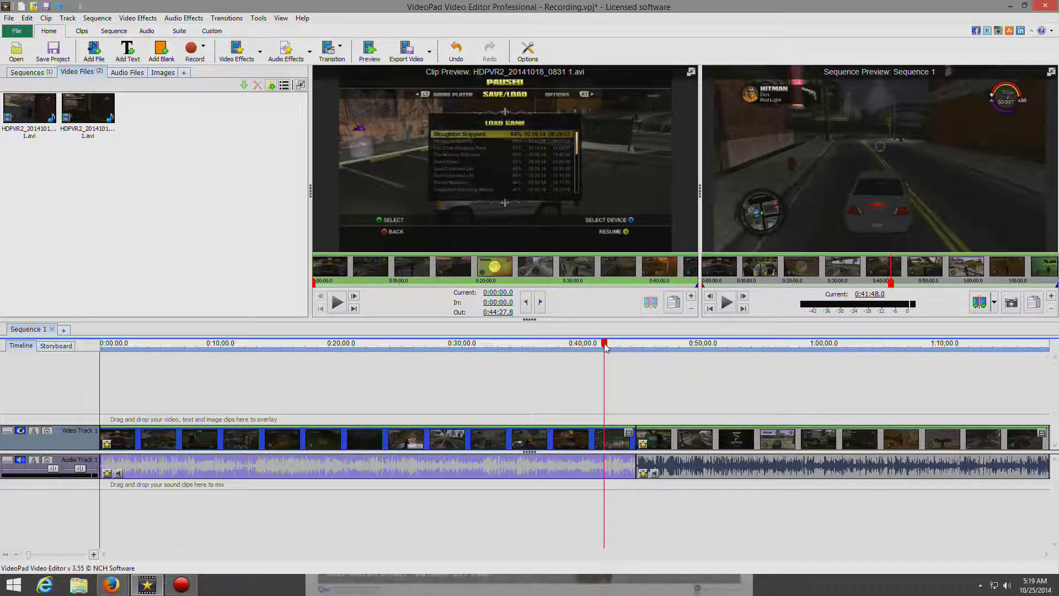
mouse_move(605, 346)
left_mouse_down()
mouse_move(654, 346)
mouse_move(620, 346)
left_mouse_up()
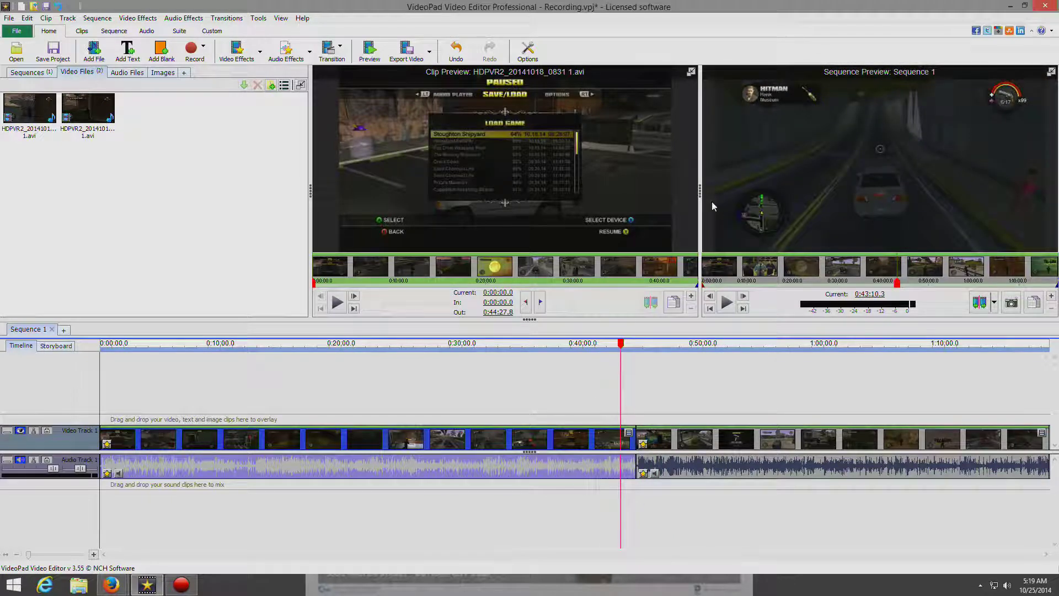
Step: Return the playhead to the sequence start, scrub to about 0:02:25 and play a few seconds of the first clip
left_click_drag(621, 348, 88, 357)
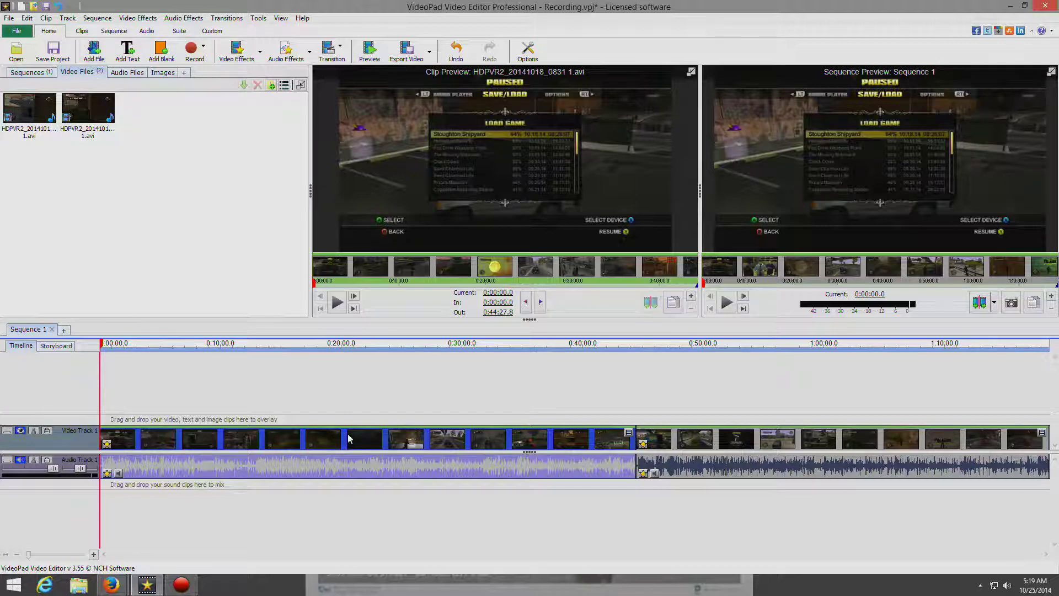
right_click(125, 440)
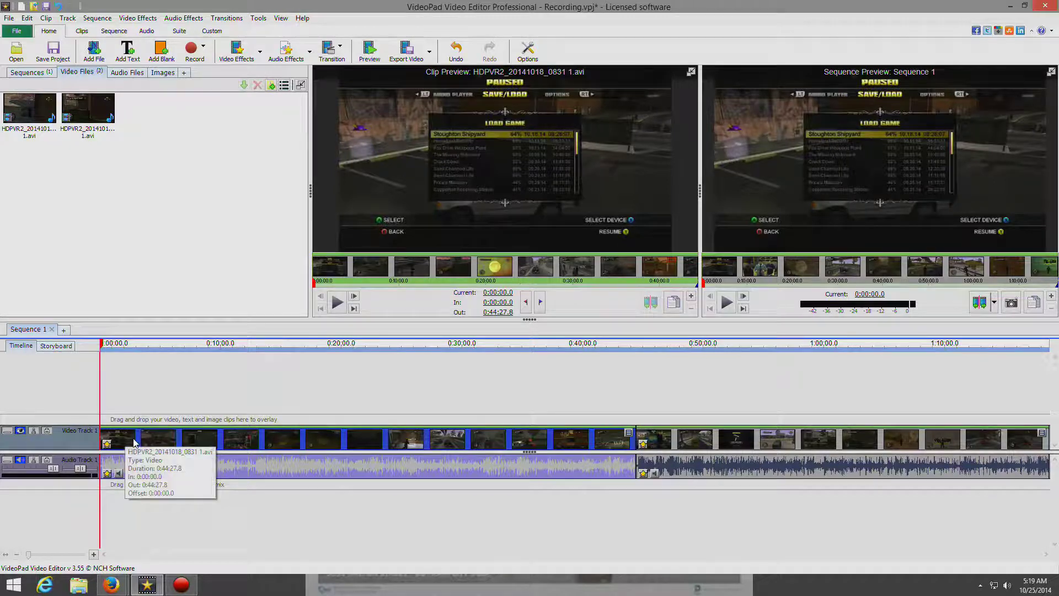
key("Escape")
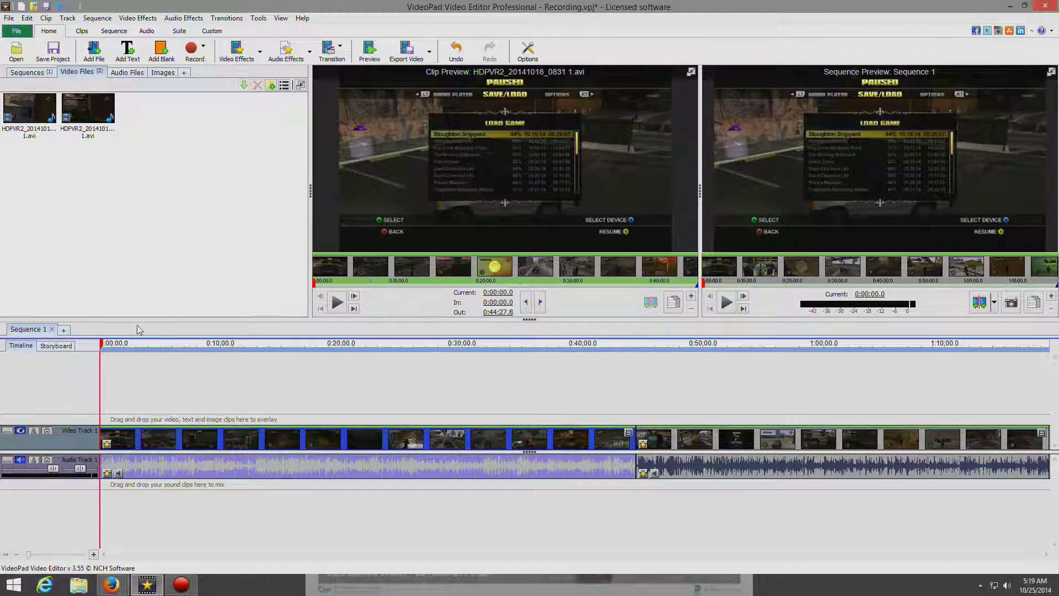
left_click(106, 343)
left_click_drag(105, 343, 130, 343)
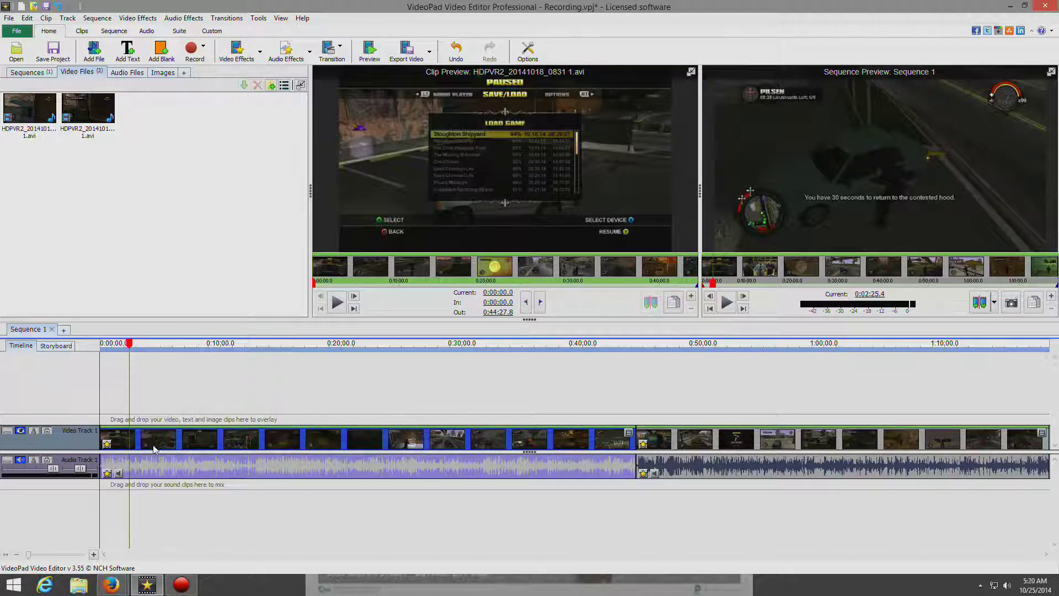
left_click(727, 303)
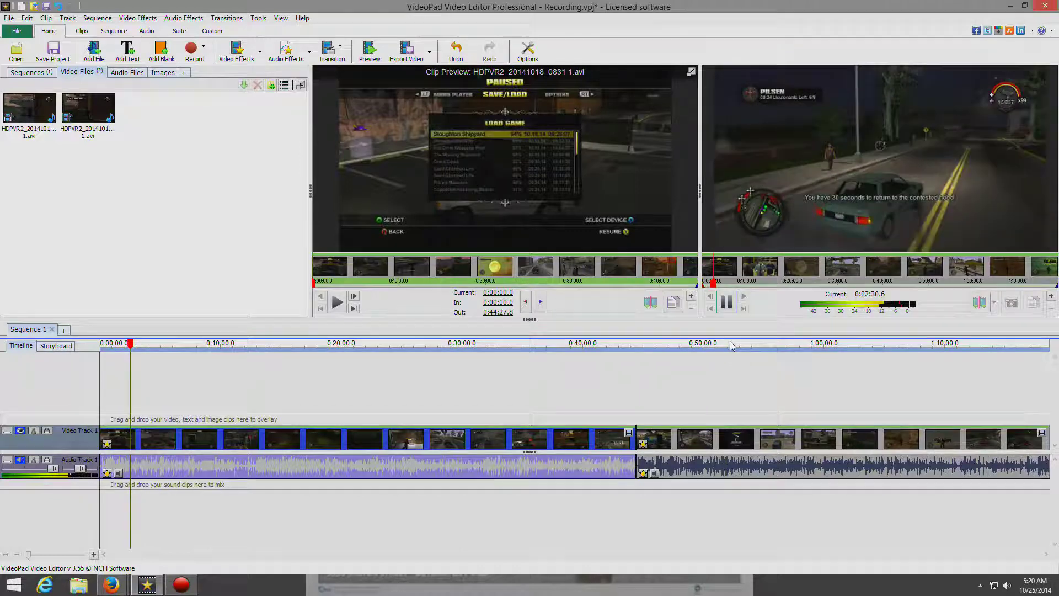
left_click(727, 304)
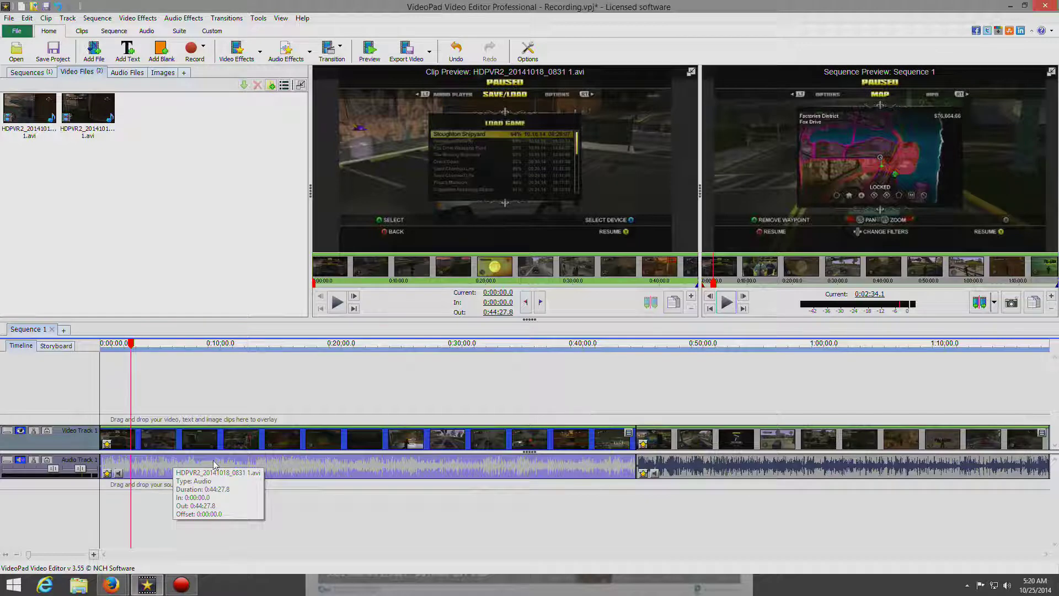
Step: Switch to Audacity and import the audio of HDPVR2_20141018_0831.ts from the Recording Tutorial folder
left_click(1009, 8)
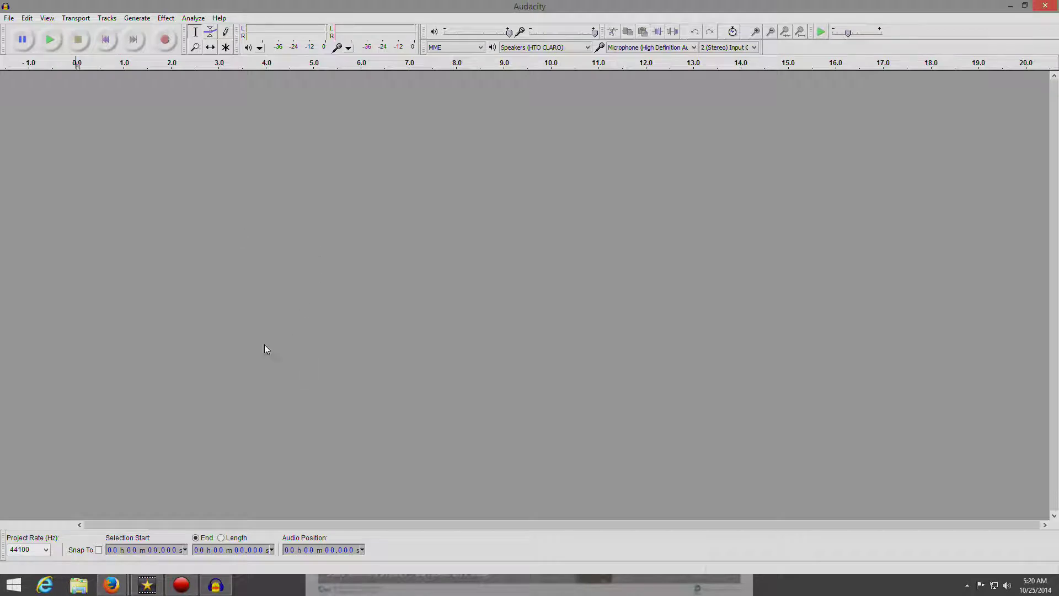
left_click(10, 19)
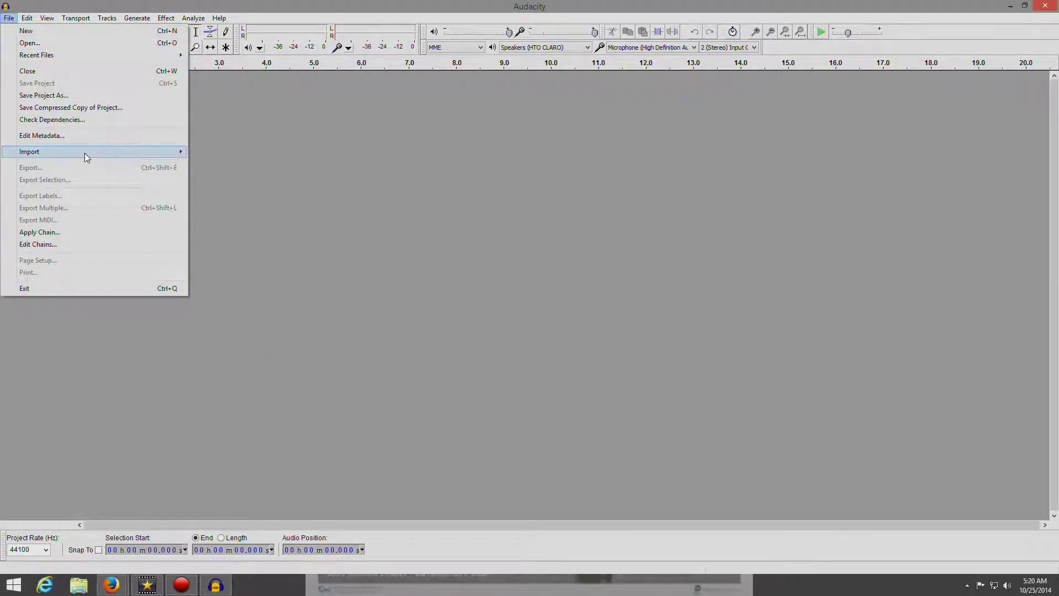
mouse_move(84, 155)
left_click(254, 151)
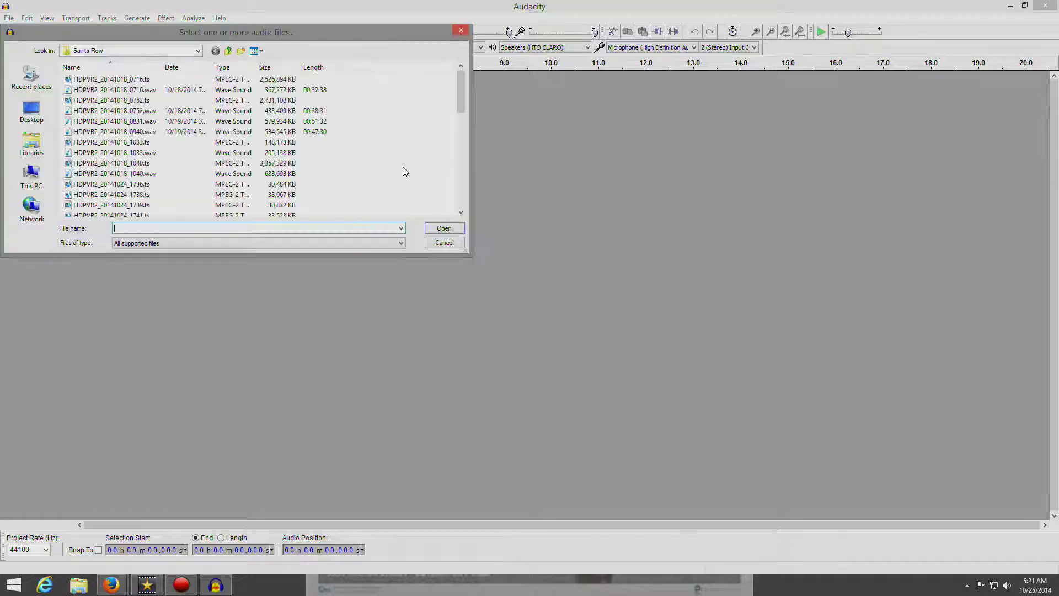
left_click(228, 53)
double_click(106, 82)
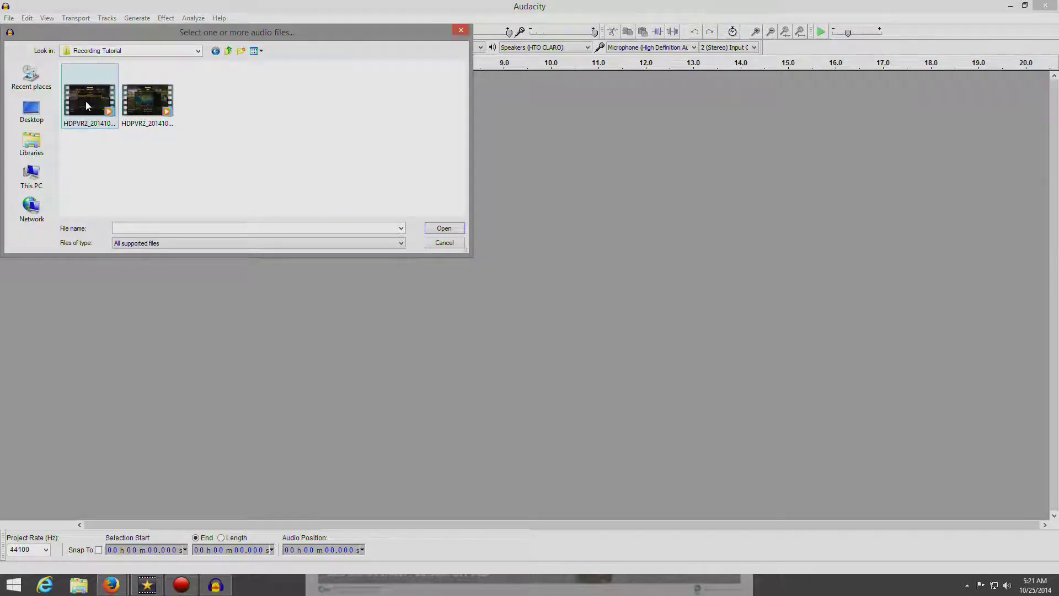
left_click(86, 106)
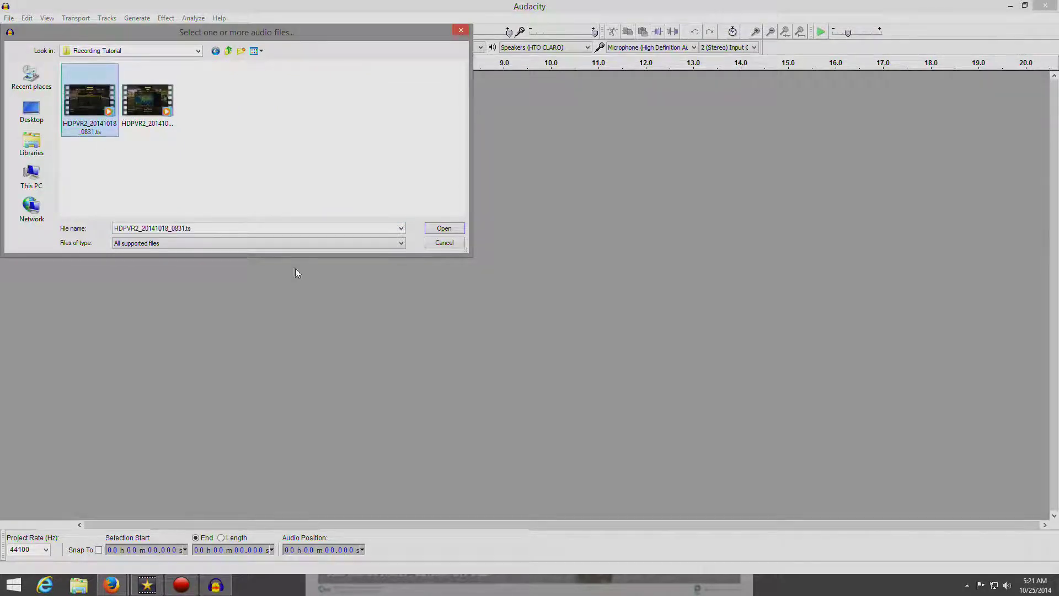
left_click(444, 228)
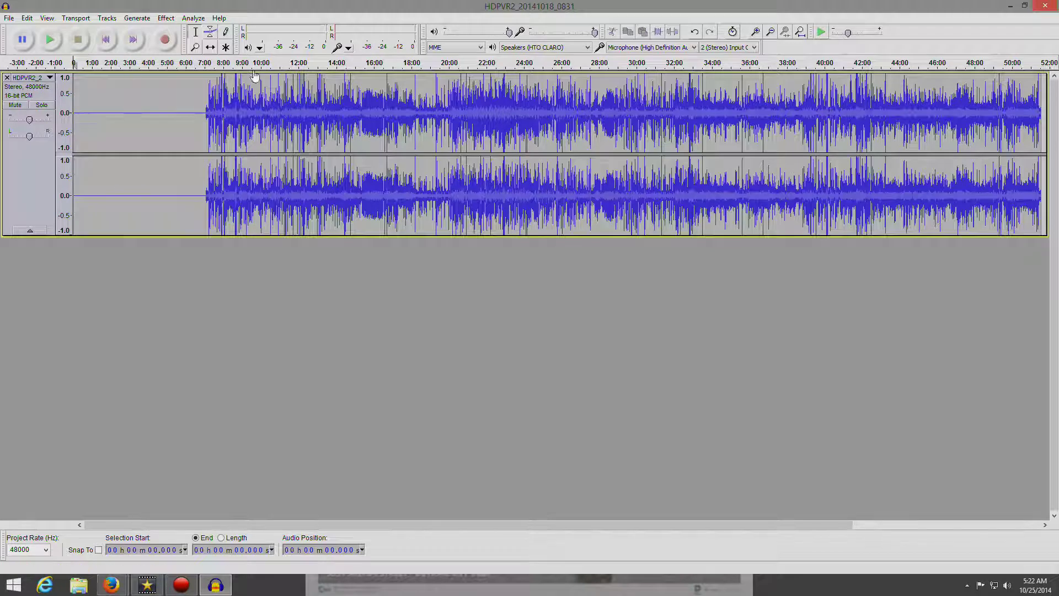
Step: Listen to the track from about 7:05.5, where the sound begins, to check the background noise before the speech
left_click(196, 48)
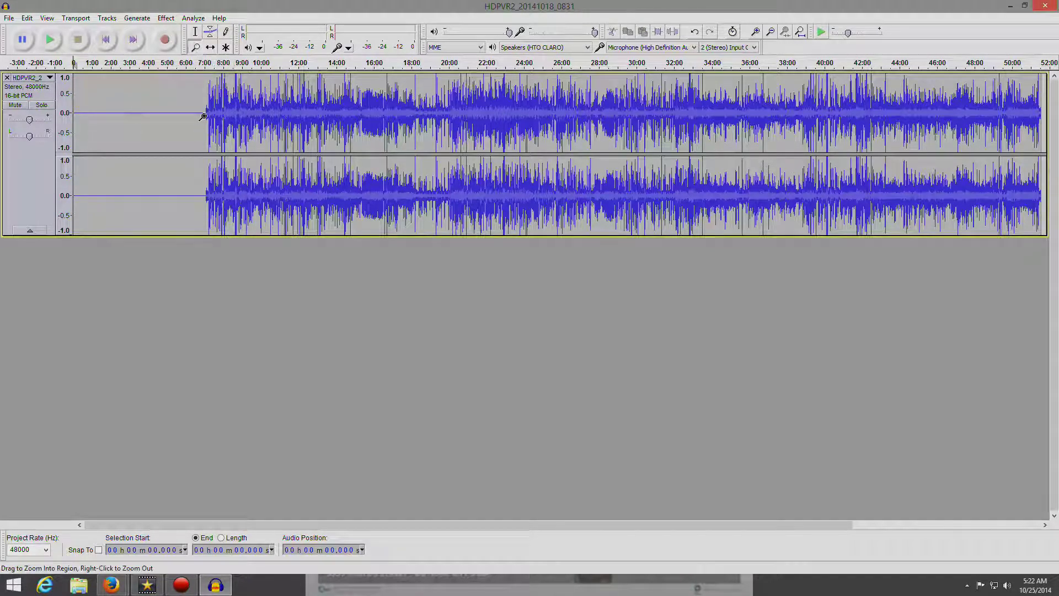
left_click(205, 115)
left_click(209, 115)
left_click(215, 114)
left_click(220, 113)
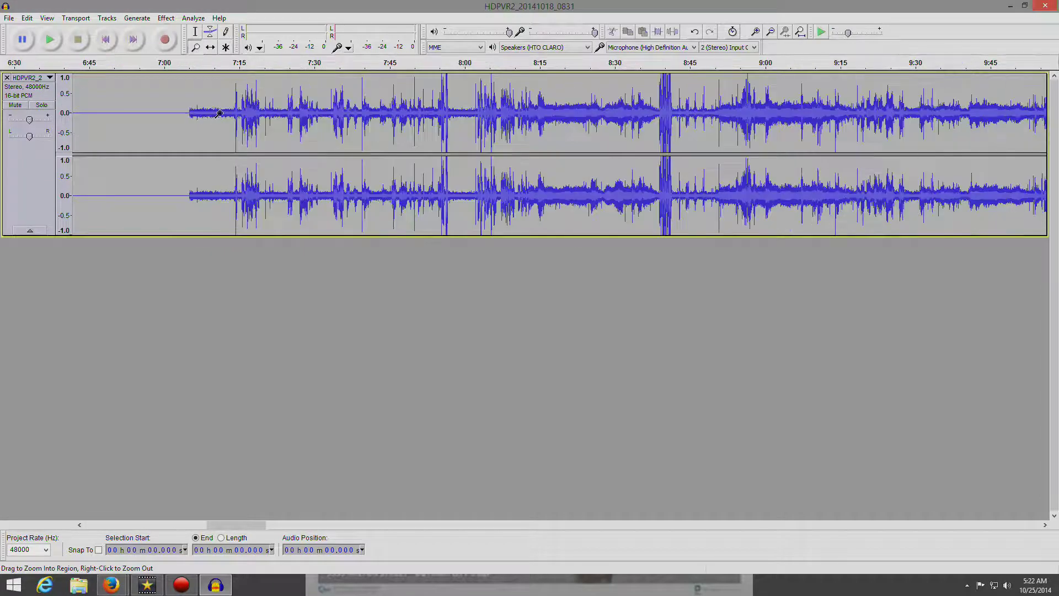
left_click(218, 113)
left_click(217, 113)
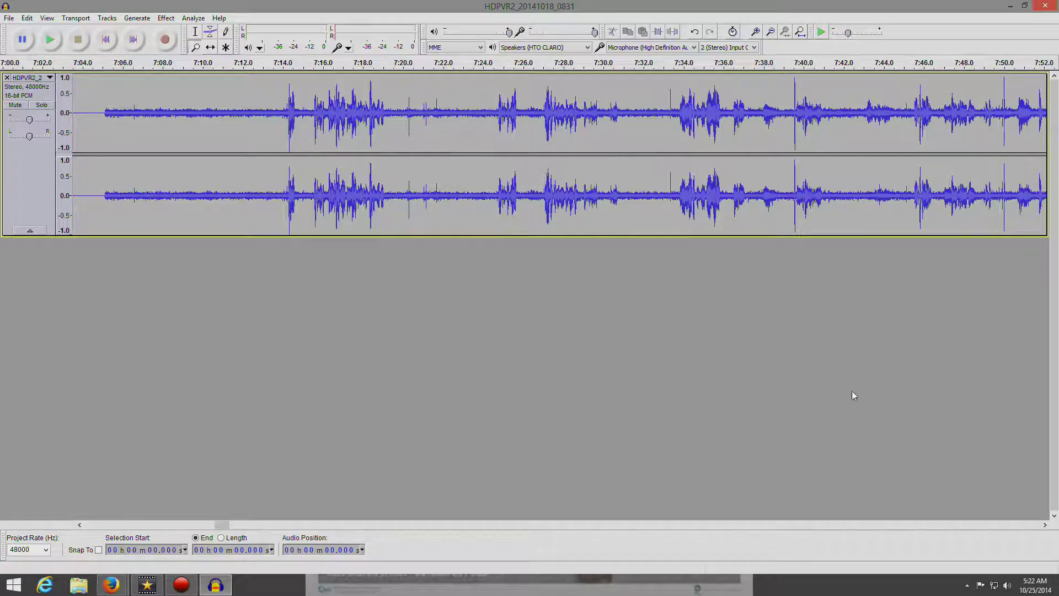
left_click(195, 31)
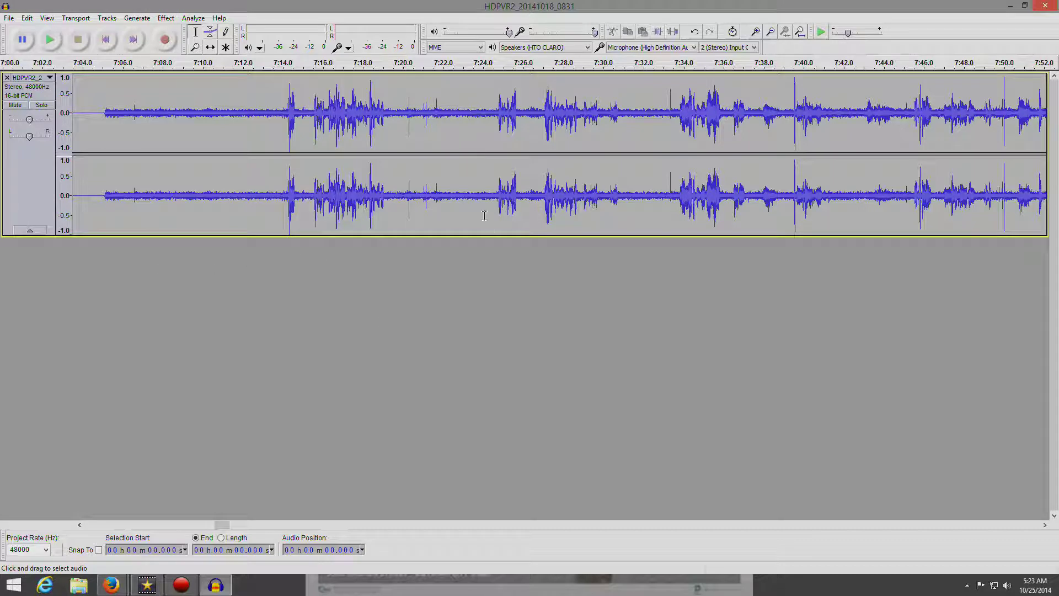
left_click(111, 84)
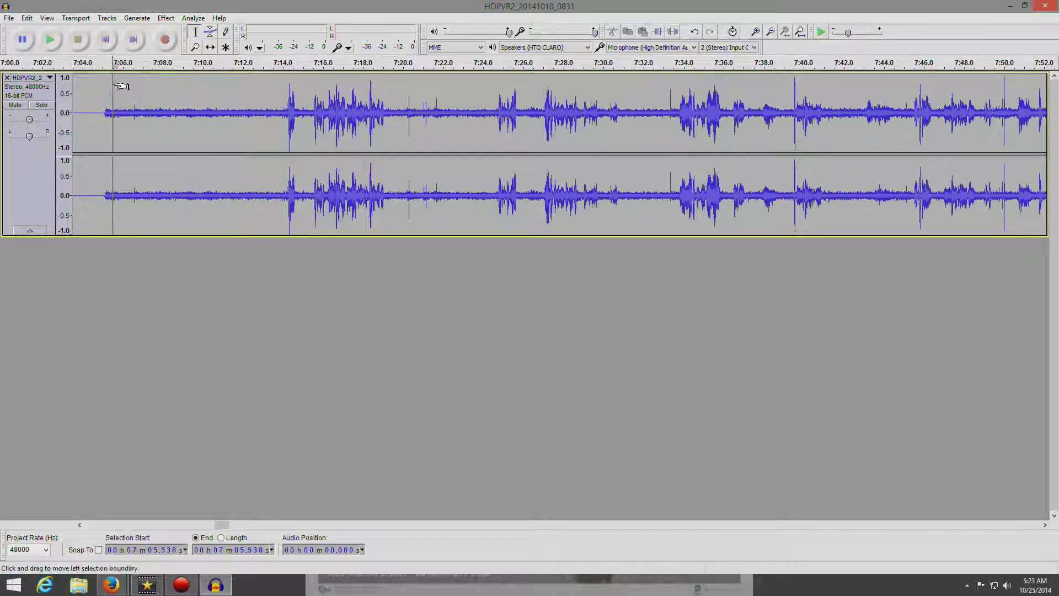
left_click(50, 39)
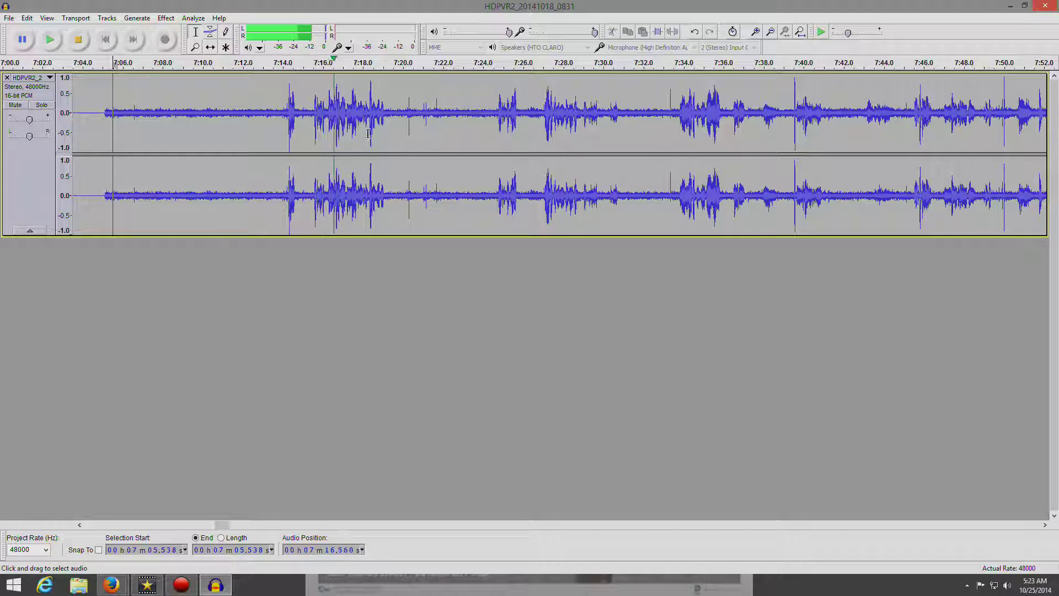
left_click(78, 41)
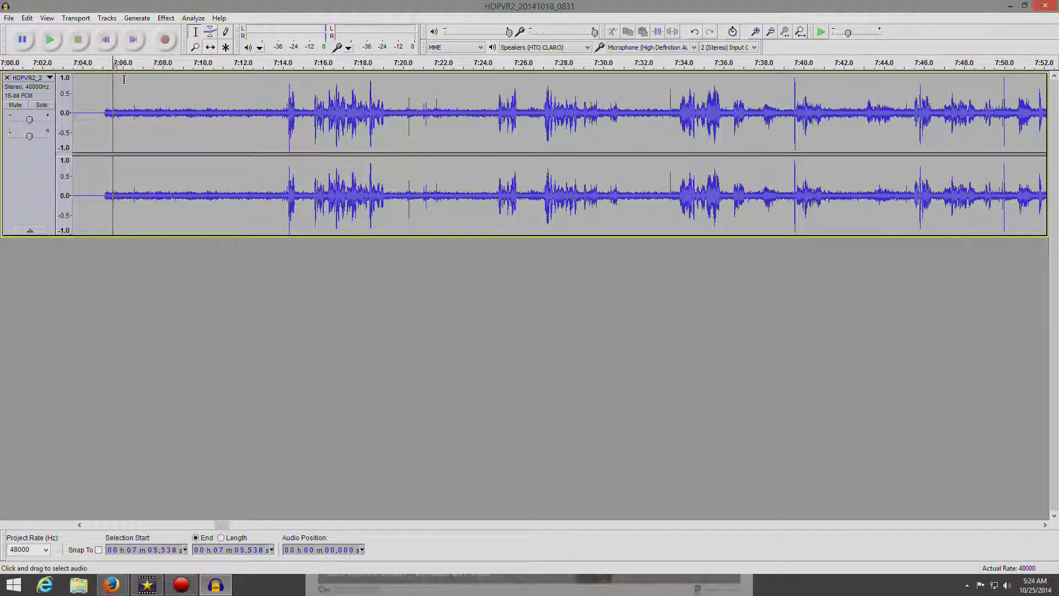
Step: Select the background noise from about 7:05.4 to 7:14.1 and capture it as the Noise Removal profile
left_click_drag(110, 82, 284, 87)
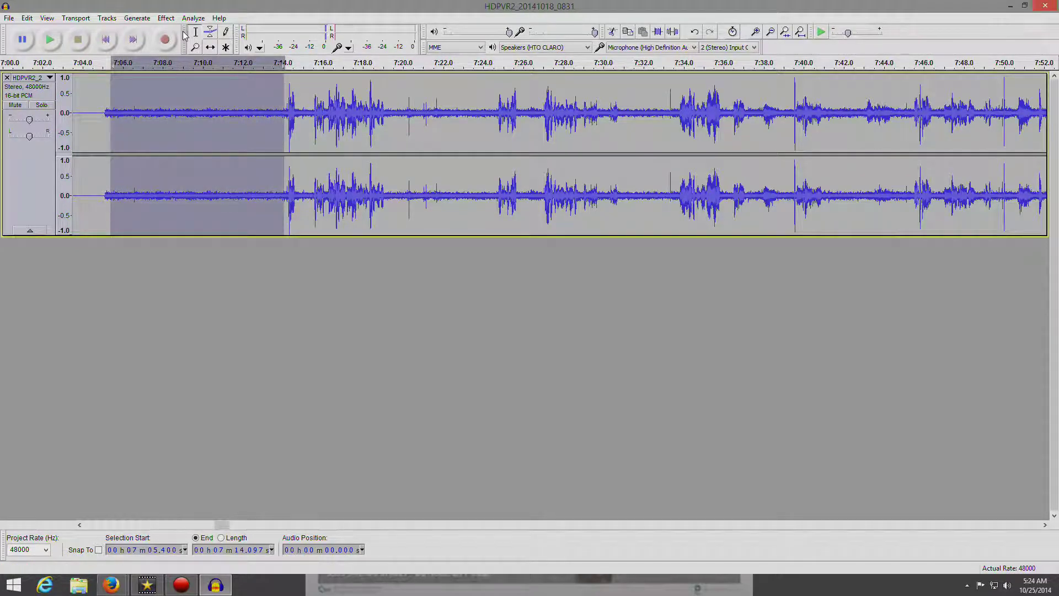
left_click(166, 18)
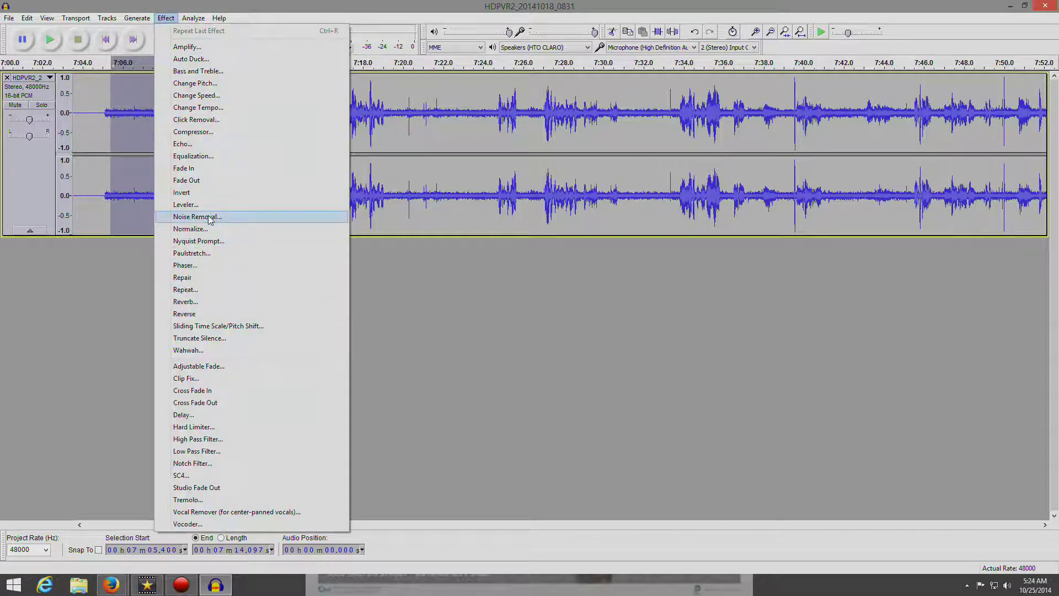
left_click(210, 218)
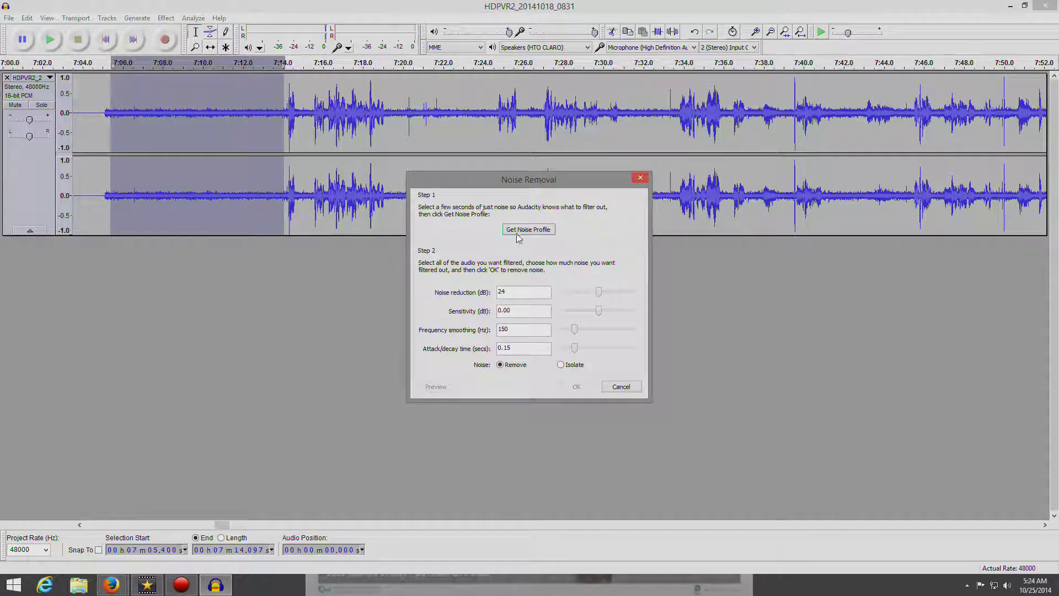
left_click(519, 232)
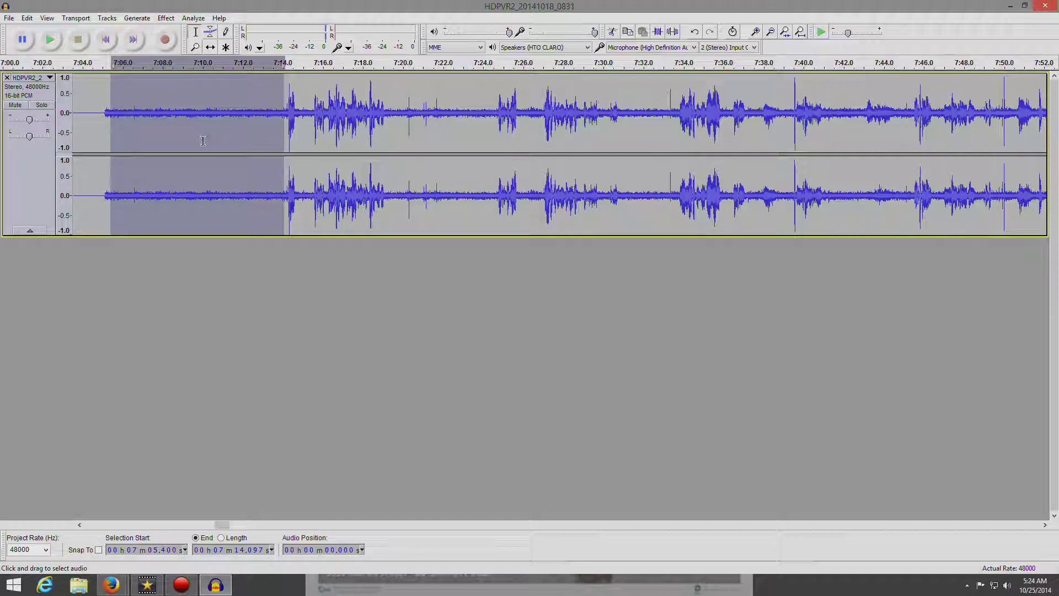
Step: Apply Noise Removal to the entire track with 24 dB noise reduction, 0.00 dB sensitivity, 150 Hz smoothing and 0.15 s attack/decay
scroll(201, 136, "down", 6)
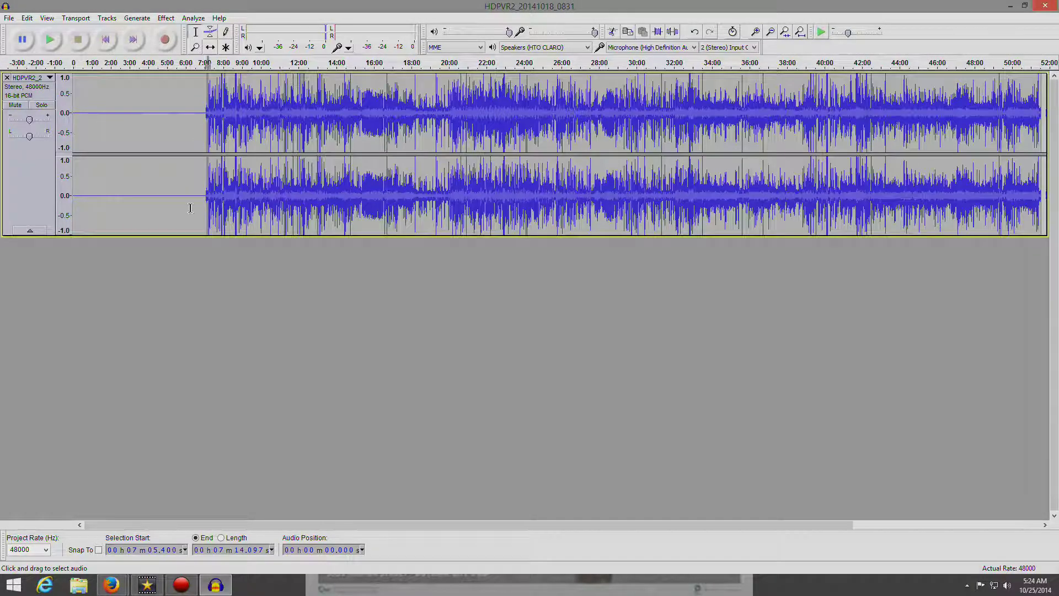
key("ctrl+a")
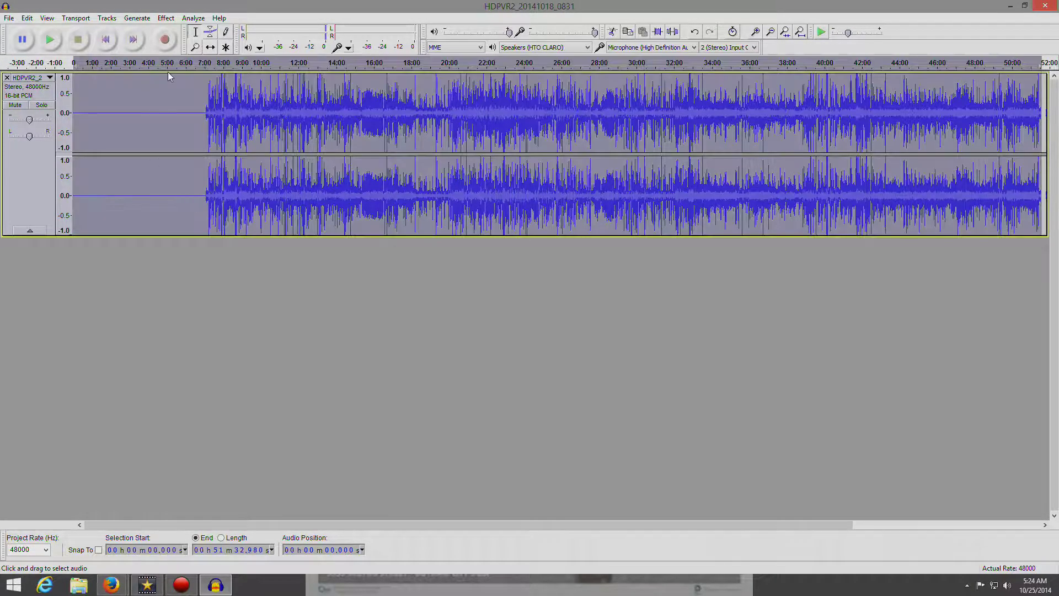
left_click(169, 20)
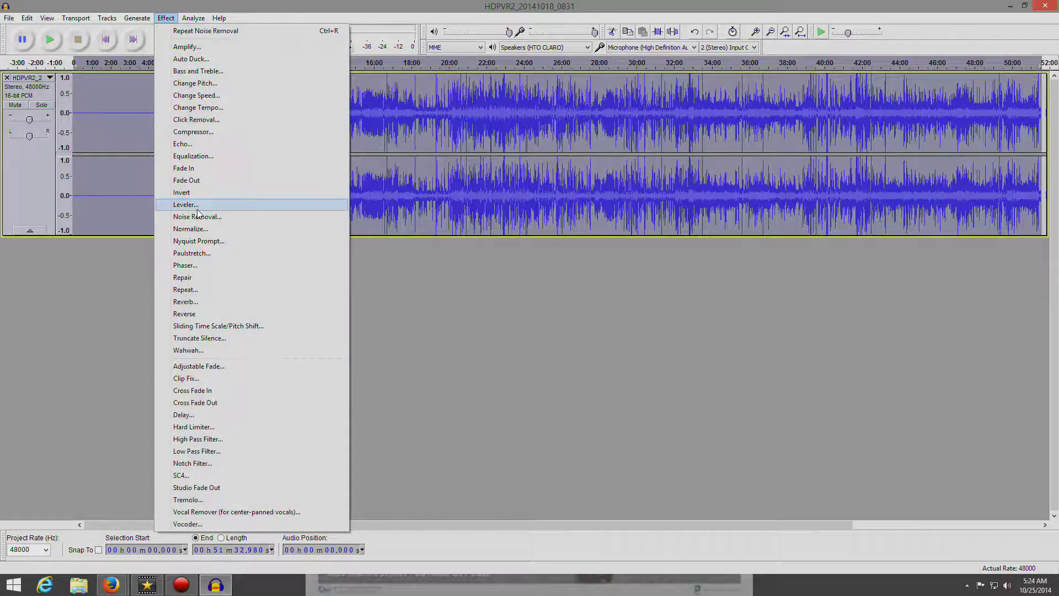
left_click(197, 216)
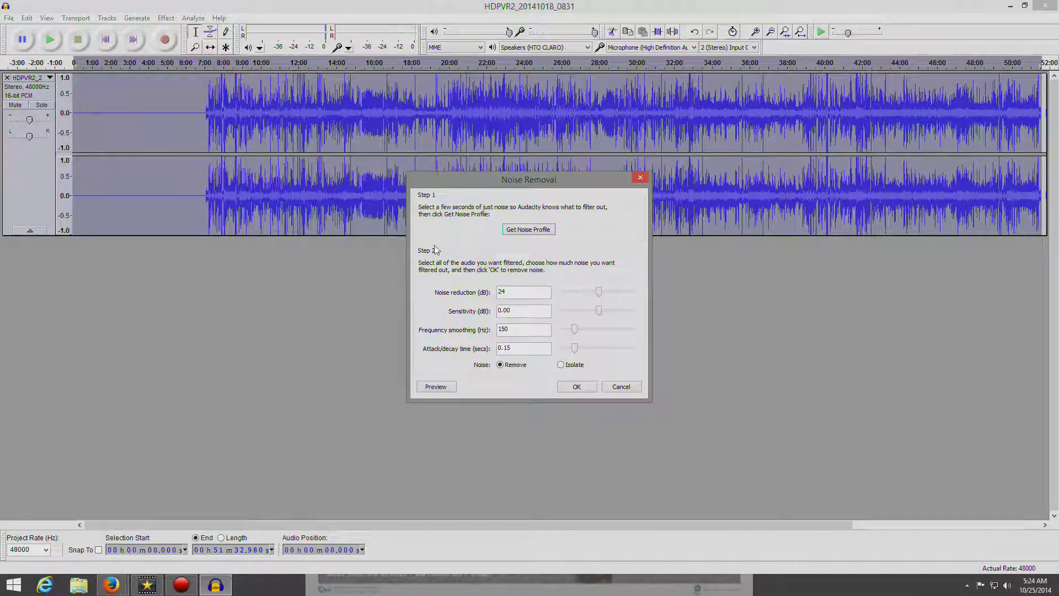
left_click(582, 387)
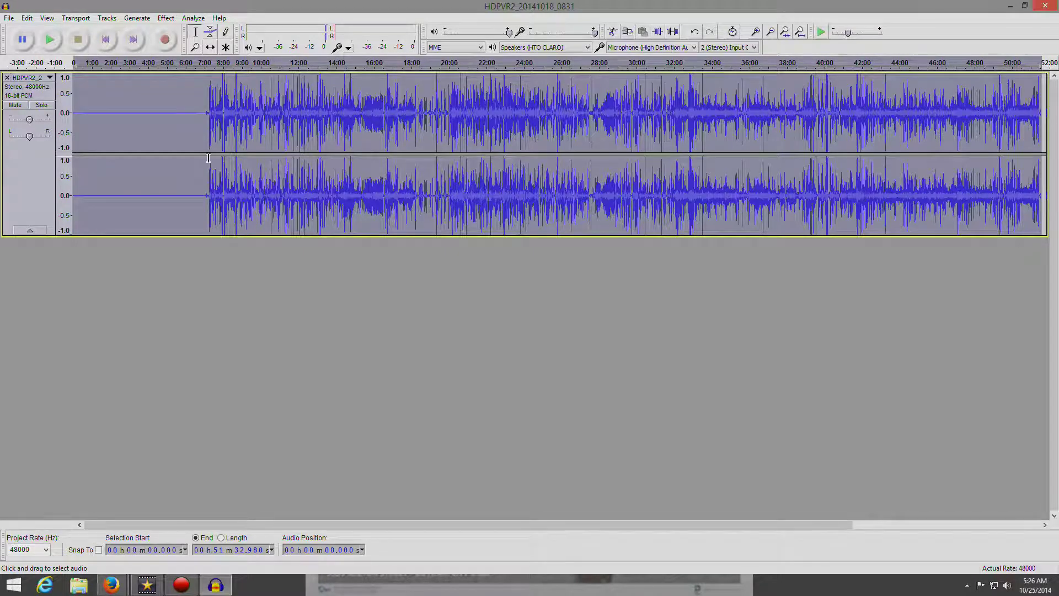
Step: Examine the filtered waveform up close around the start of the sound, from about 7:00 to 7:52
left_click(195, 47)
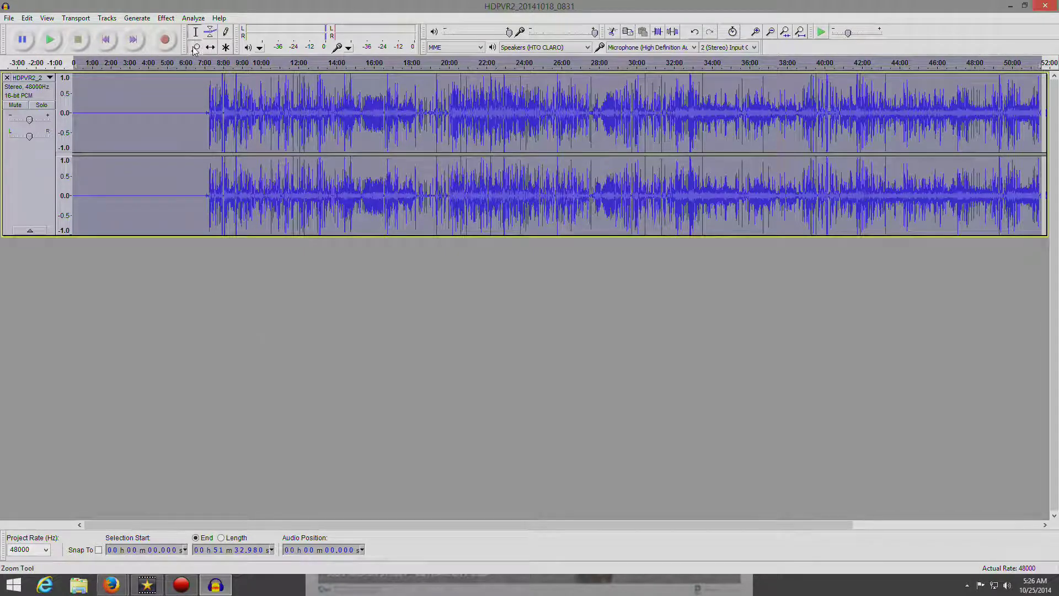
left_click(202, 112)
left_click(204, 109)
left_click(238, 104)
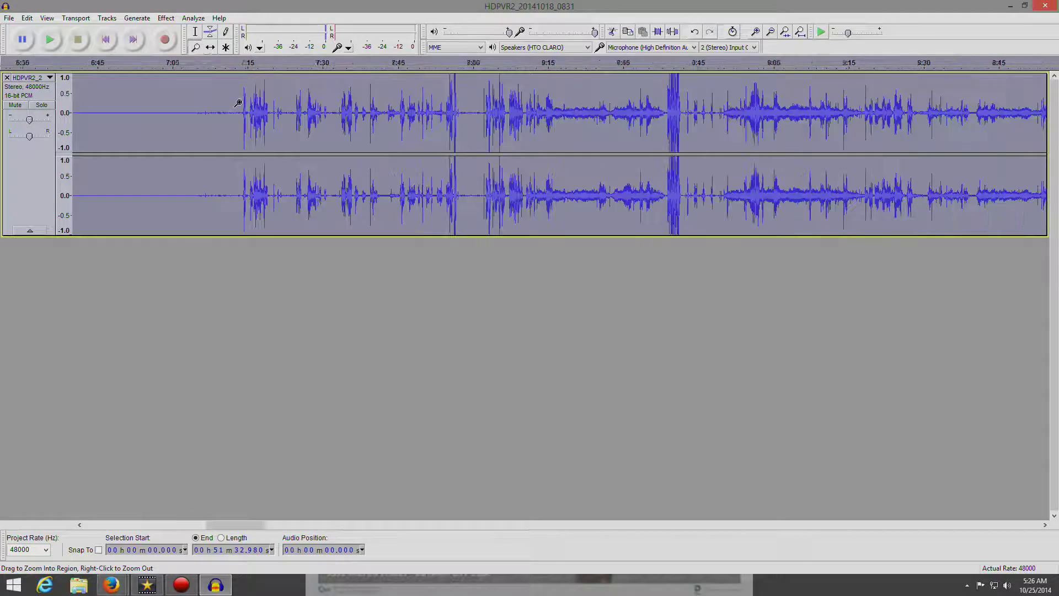
left_click(191, 114)
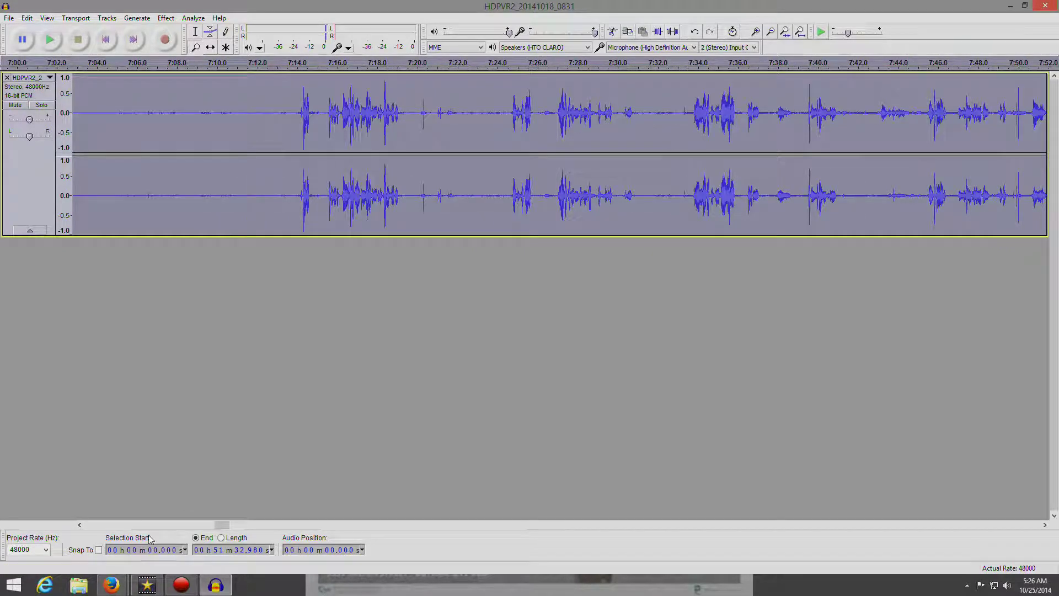
Step: Listen to the filtered track from about 7:10.4 through the start of the speech to check the noise reduction
left_click_drag(220, 525, 213, 525)
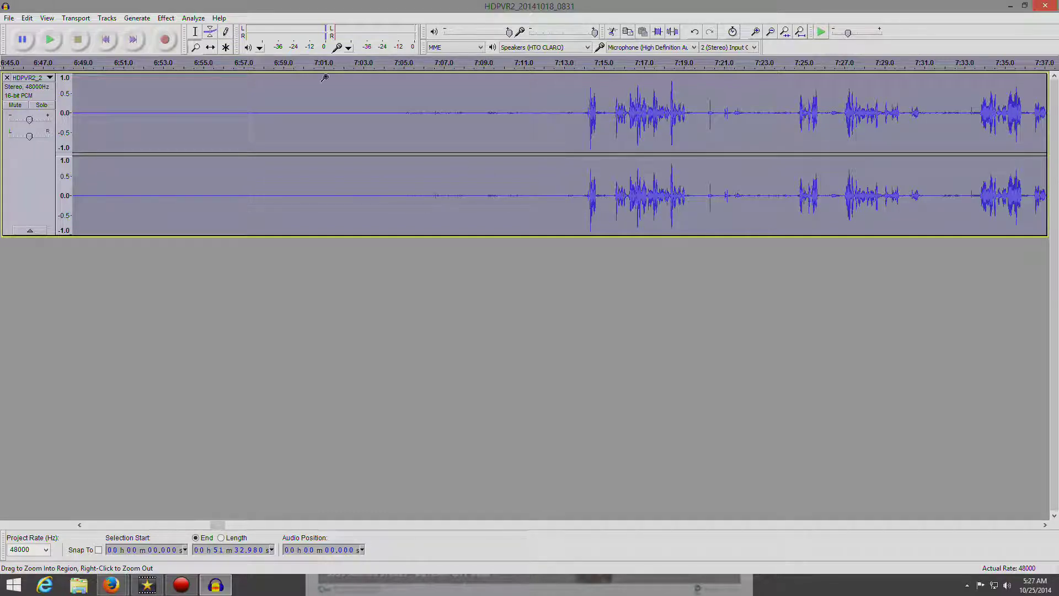
left_click(196, 36)
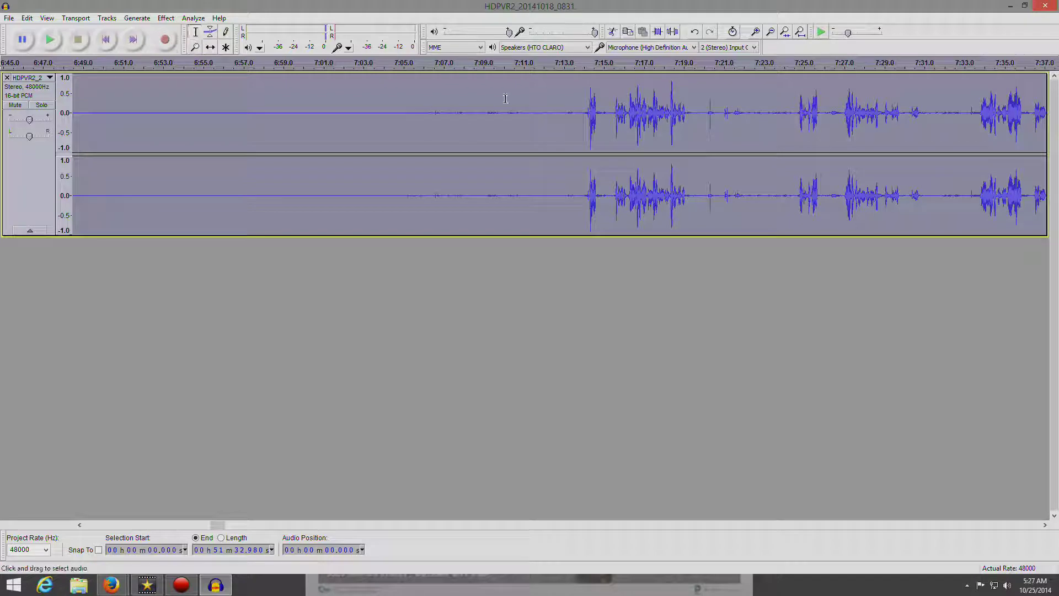
left_click(511, 89)
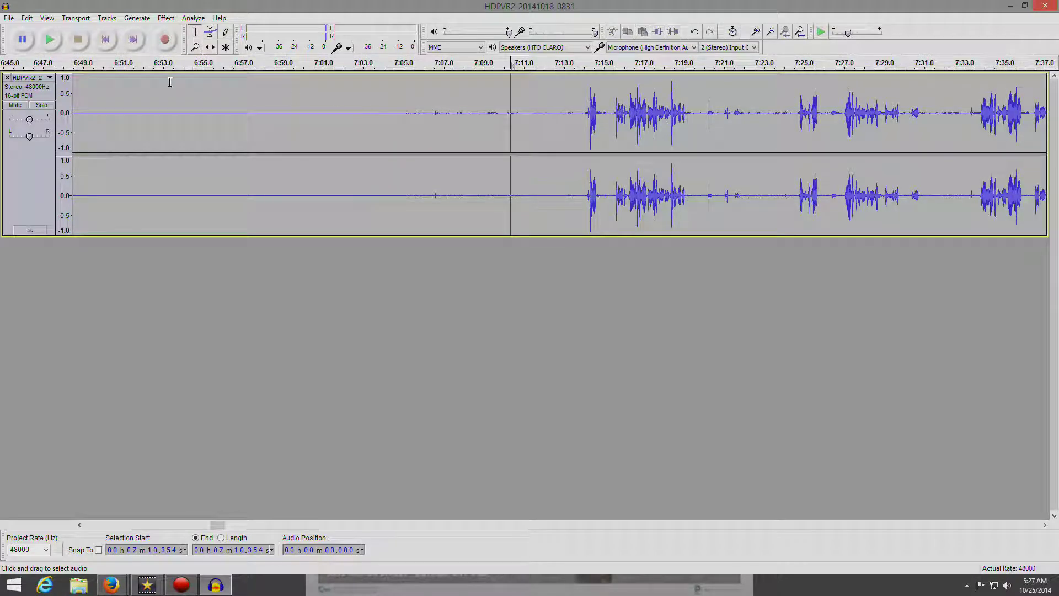
left_click(51, 43)
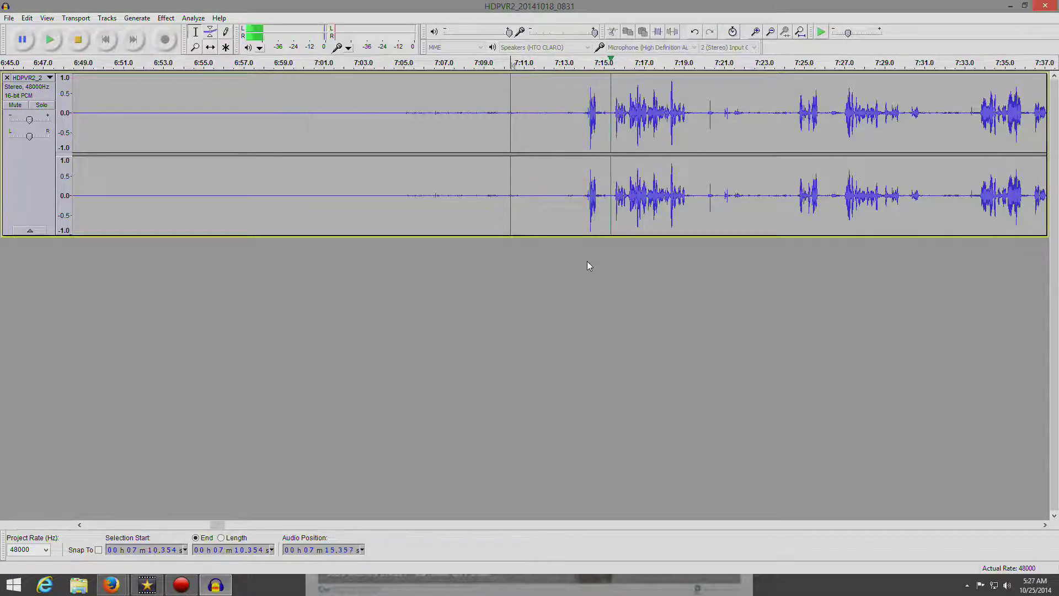
left_click(85, 47)
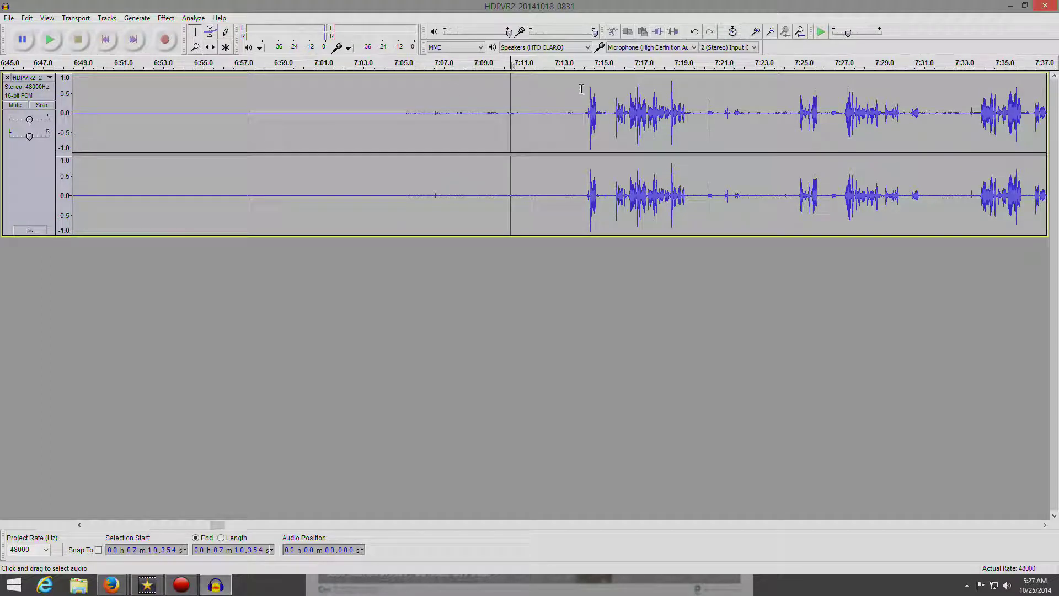
Step: Export the filtered audio as HDPVR2_20141018_0831 in 16-bit WAV format to the Recording Tutorial folder, leaving the metadata blank
left_click(10, 19)
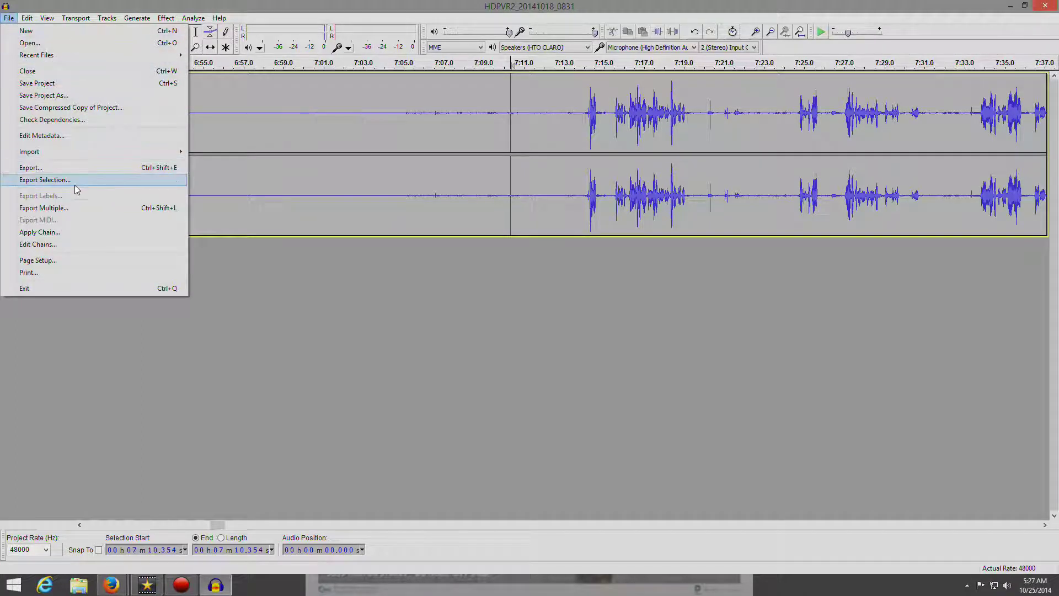
left_click(88, 169)
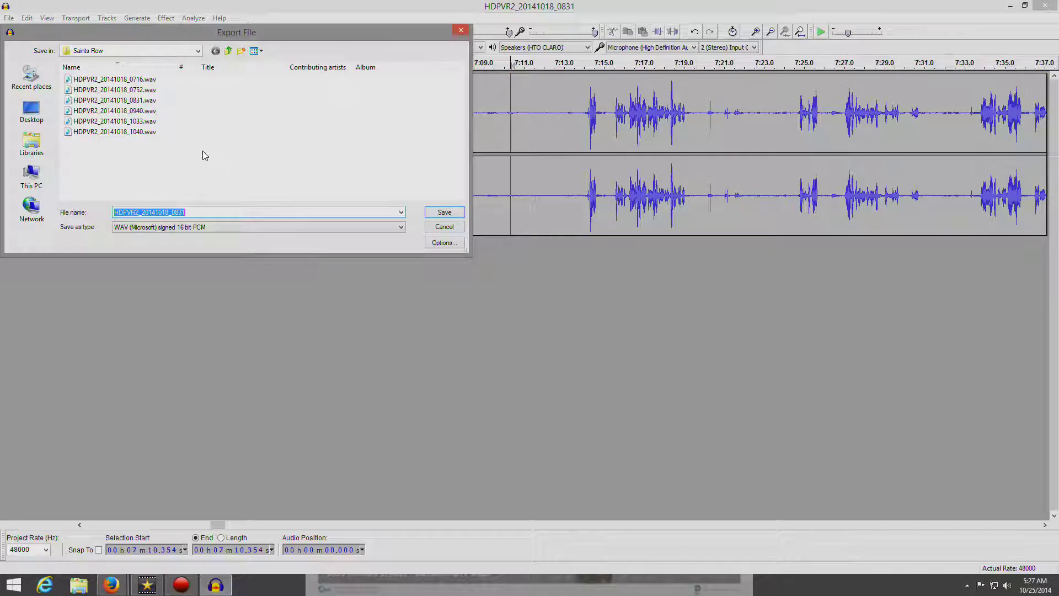
left_click(228, 51)
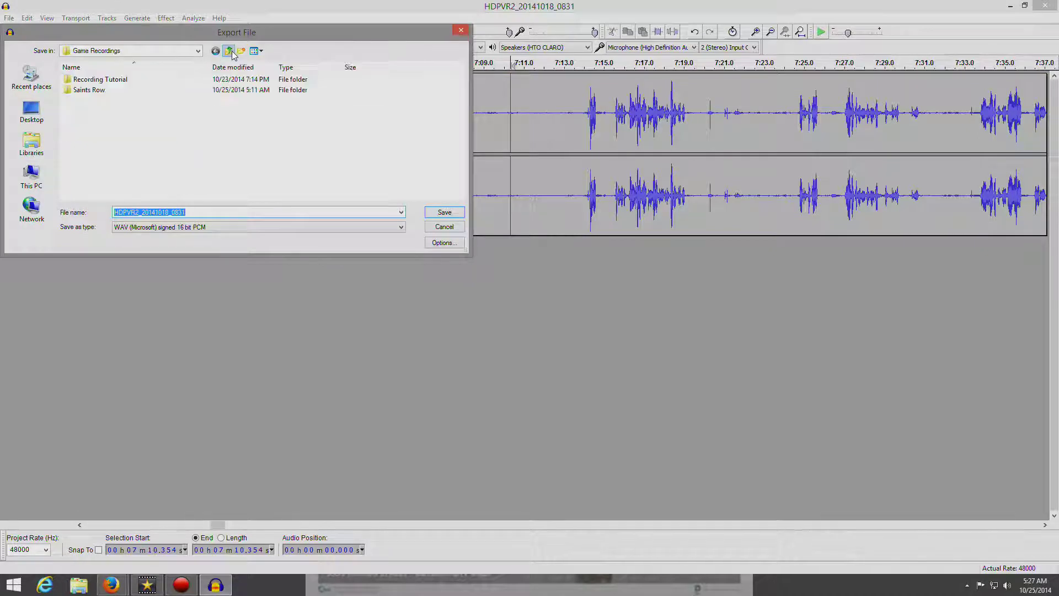
double_click(109, 80)
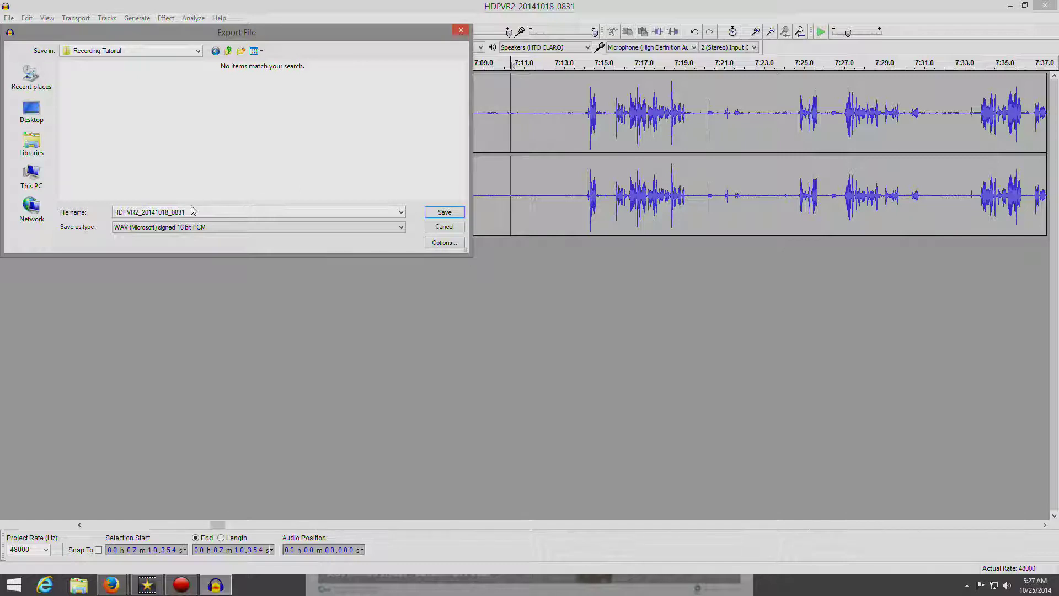
left_click(444, 213)
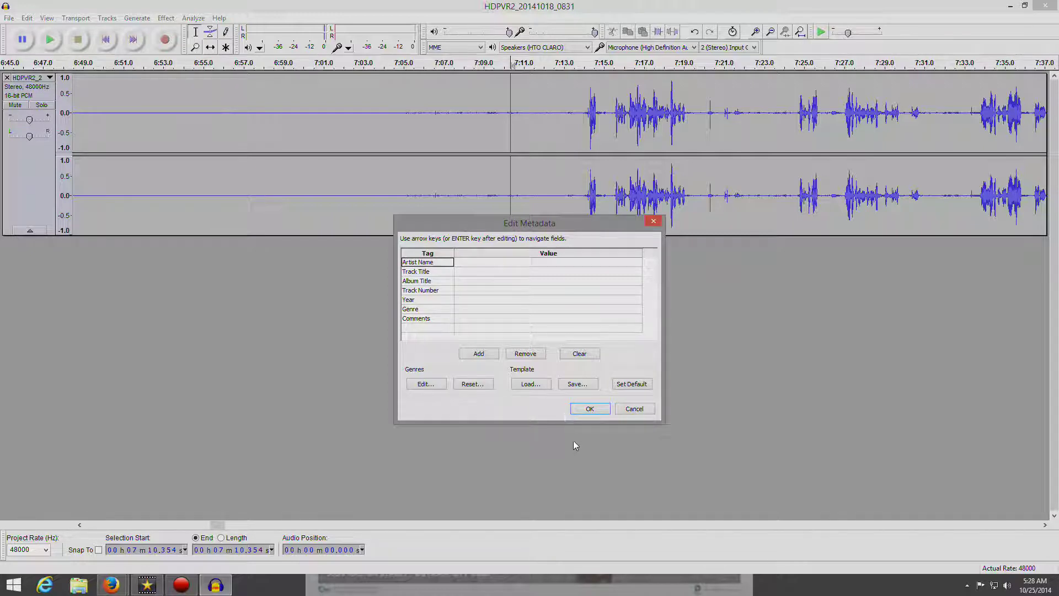
left_click(587, 409)
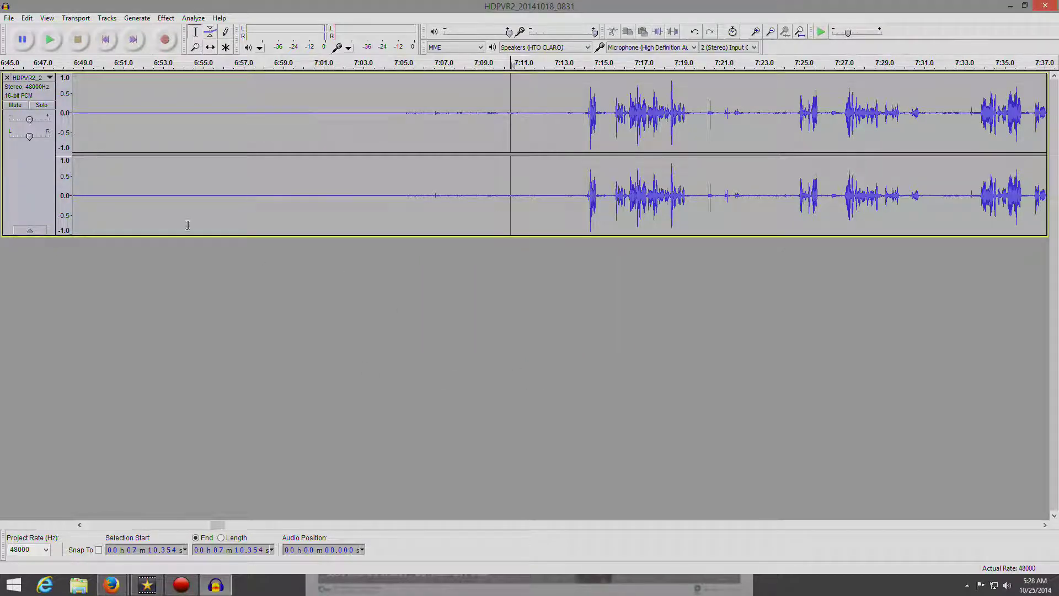
Step: Remove the exported track from the project and import the audio of HDPVR2_20141018_0940.ts from the Recording Tutorial folder
left_click(7, 78)
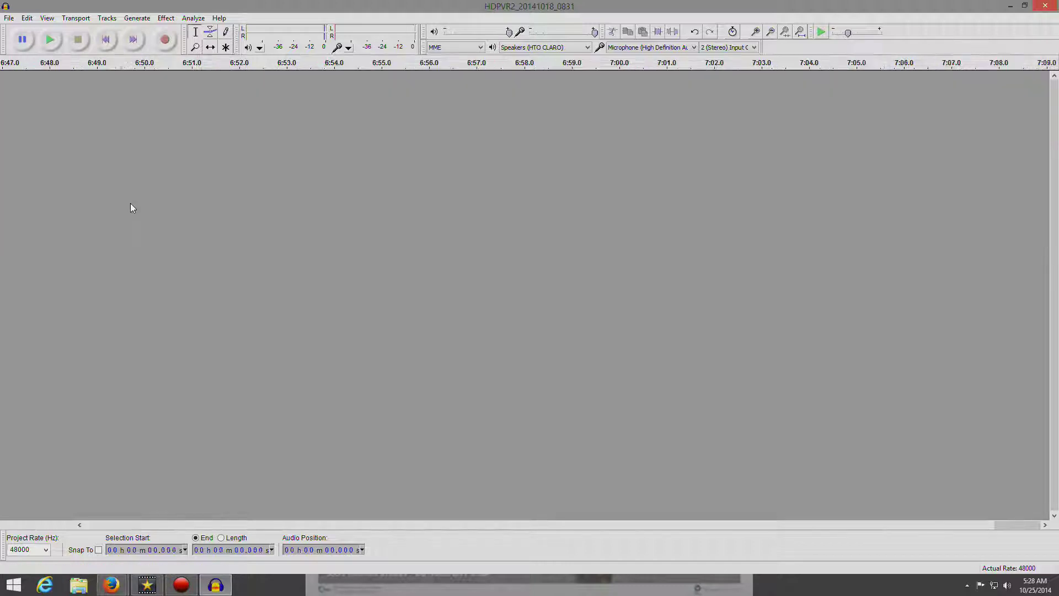
left_click(10, 18)
mouse_move(84, 151)
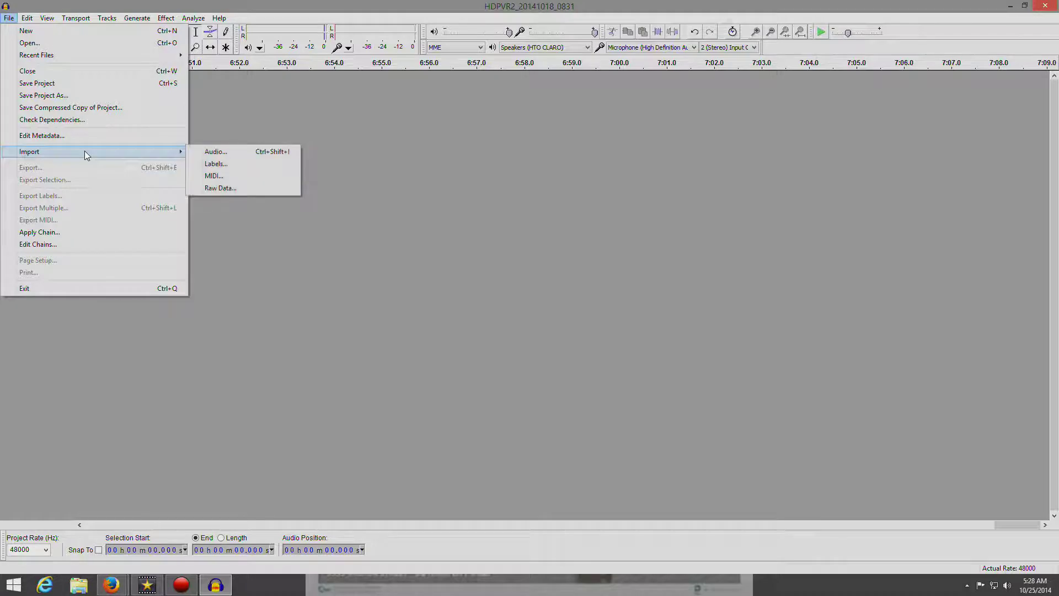
left_click(207, 152)
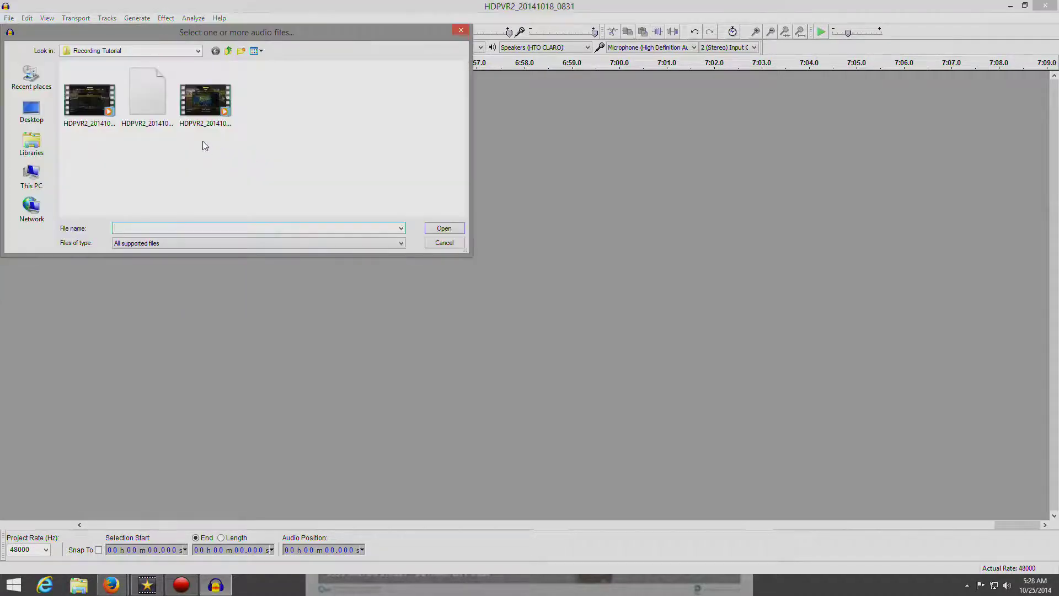
left_click(212, 108)
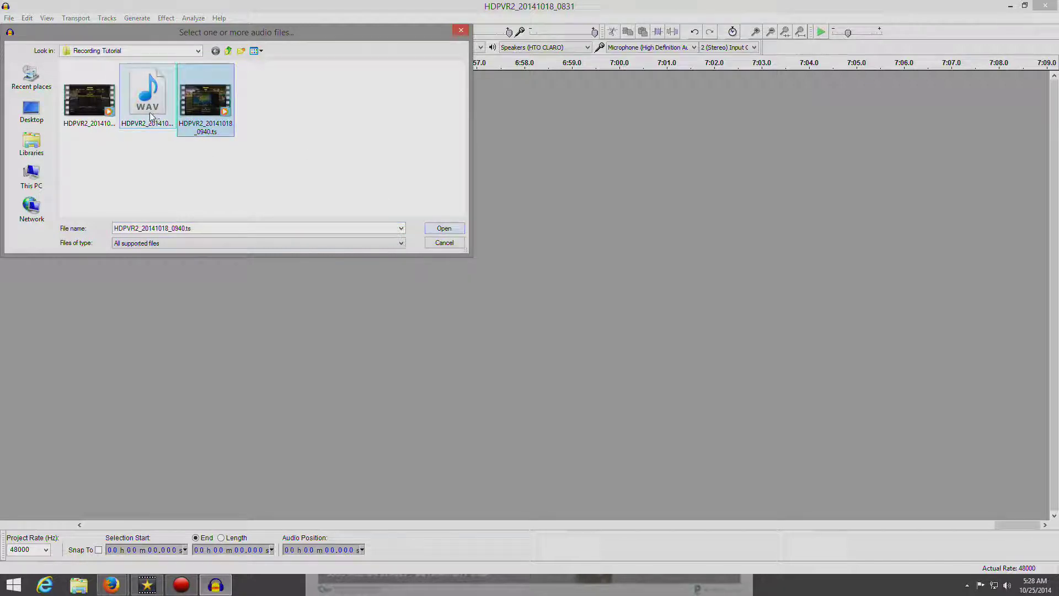
left_click(446, 228)
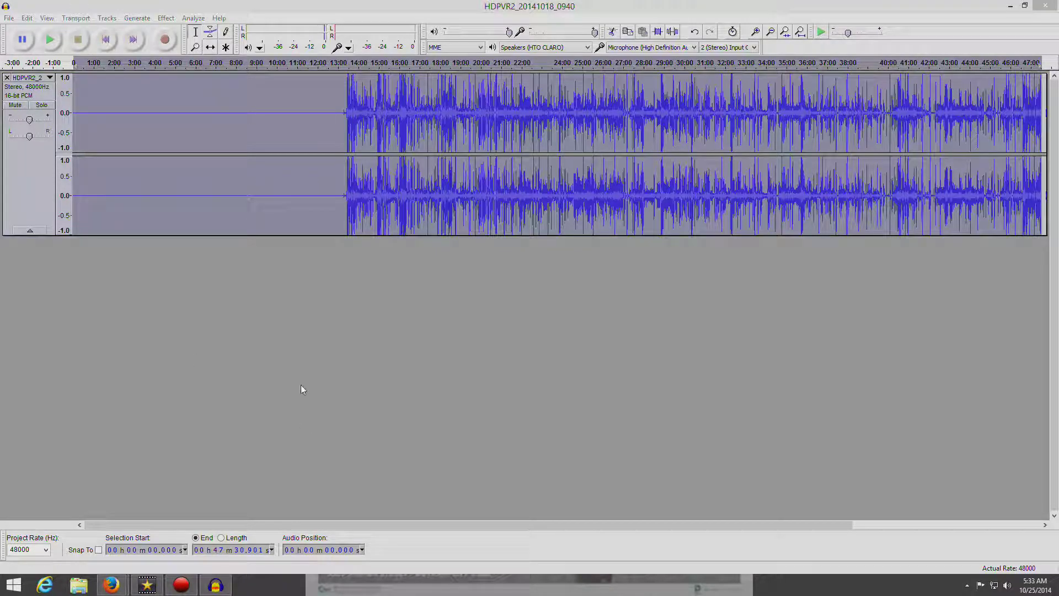
Step: Examine the Recording Tutorial folder under Game Recordings on drive D for the WAV and TS files with their full names
left_click(78, 585)
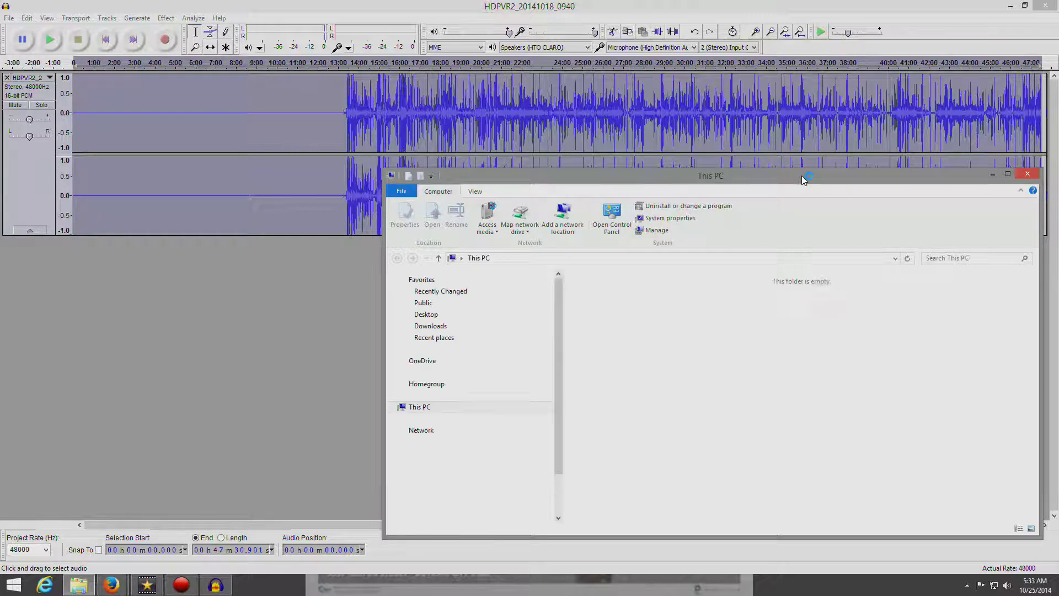
left_click(558, 496)
left_click(400, 462)
scroll(446, 434, "up", 5)
scroll(446, 435, "down", 5)
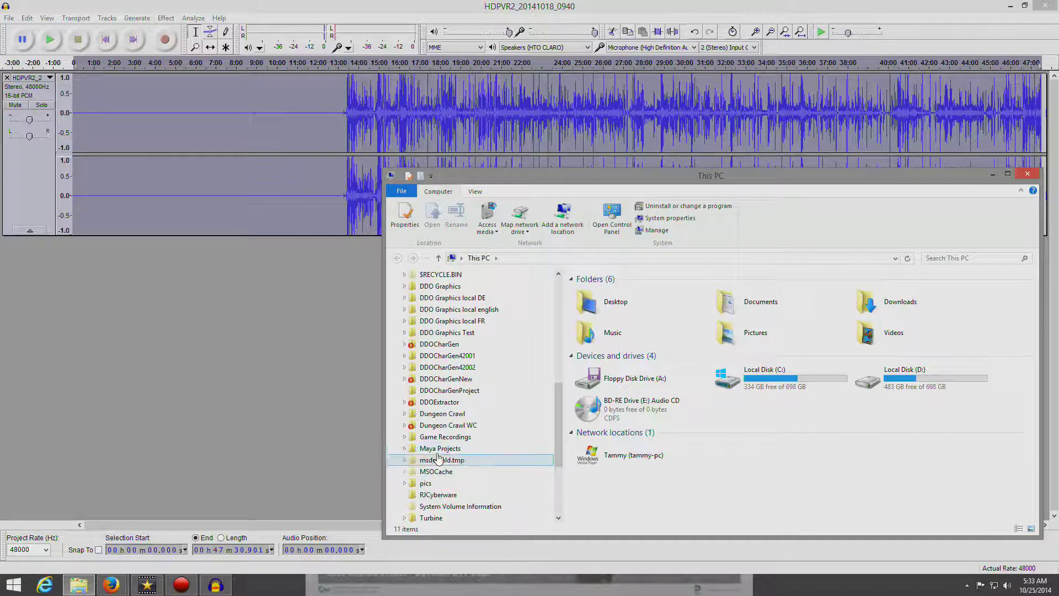
left_click(443, 439)
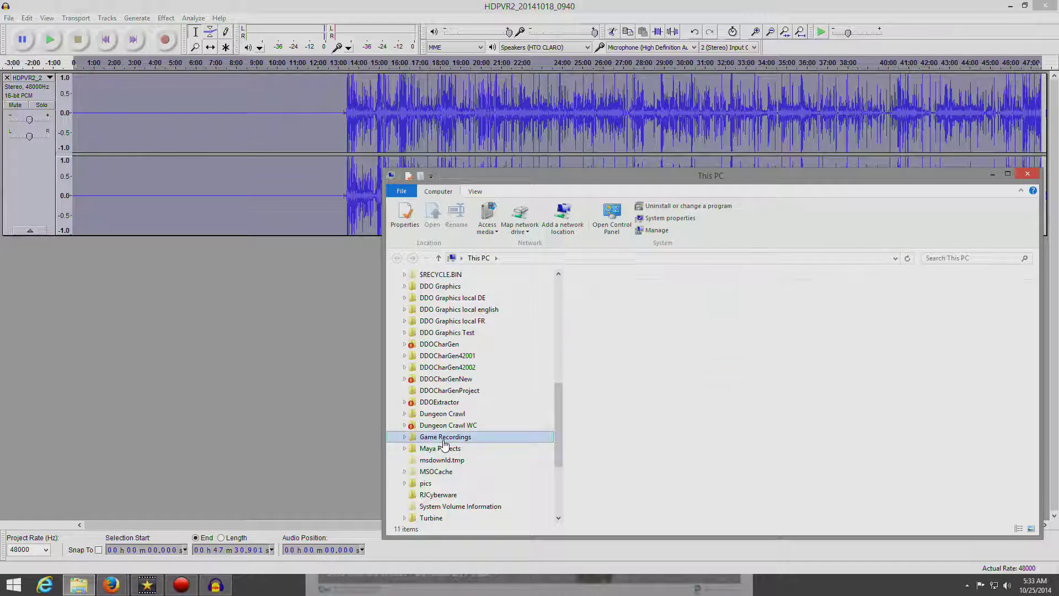
double_click(634, 295)
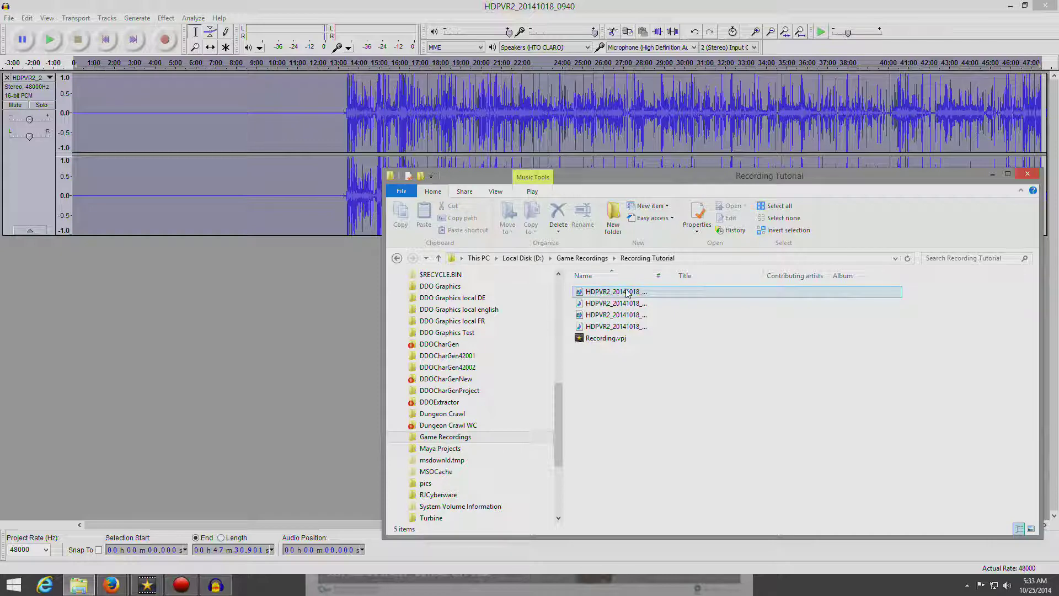
double_click(655, 276)
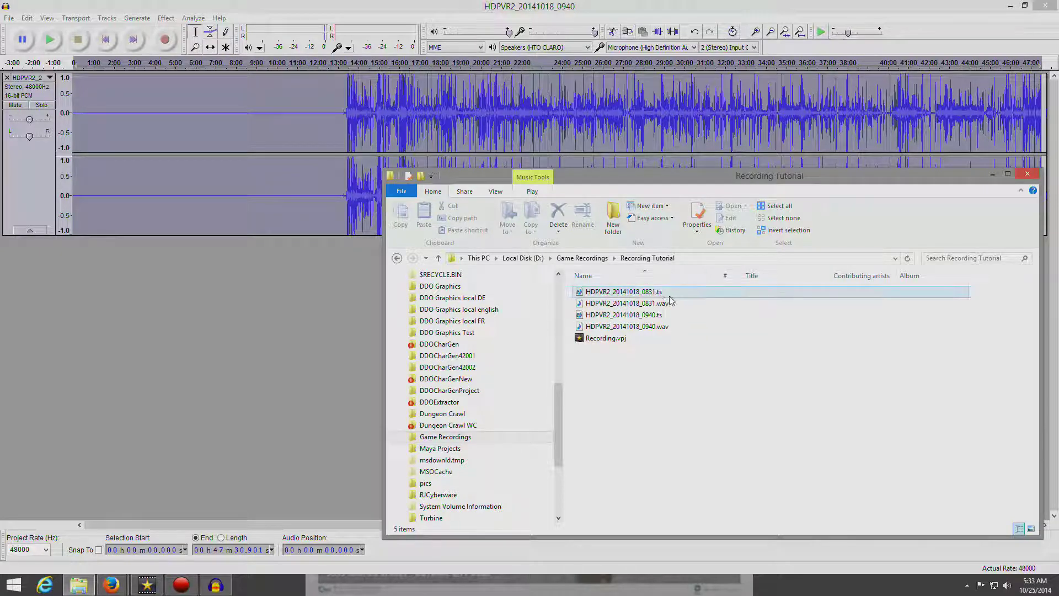
mouse_move(657, 315)
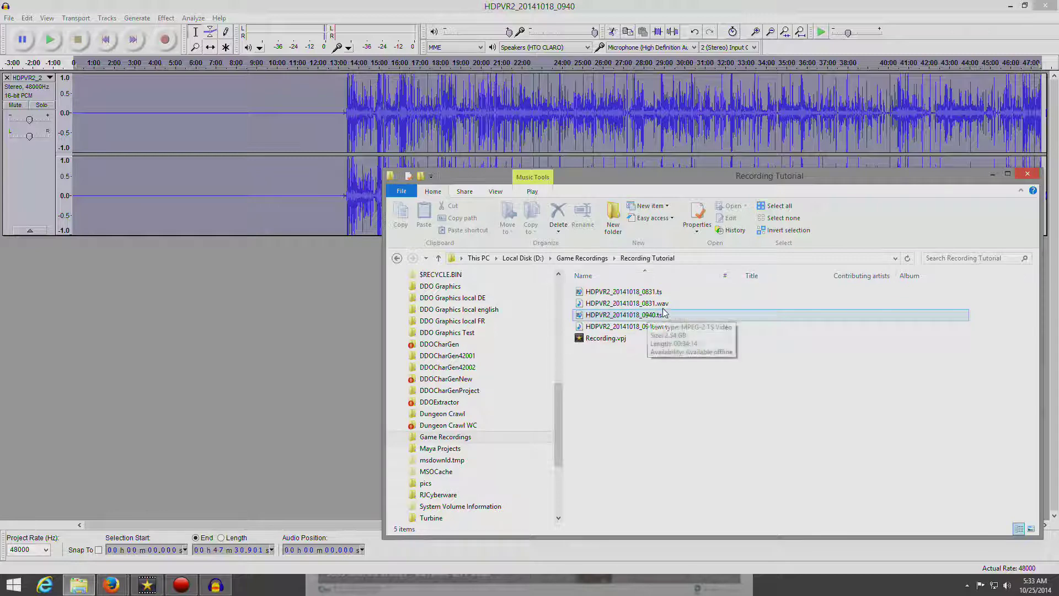
left_click(659, 316)
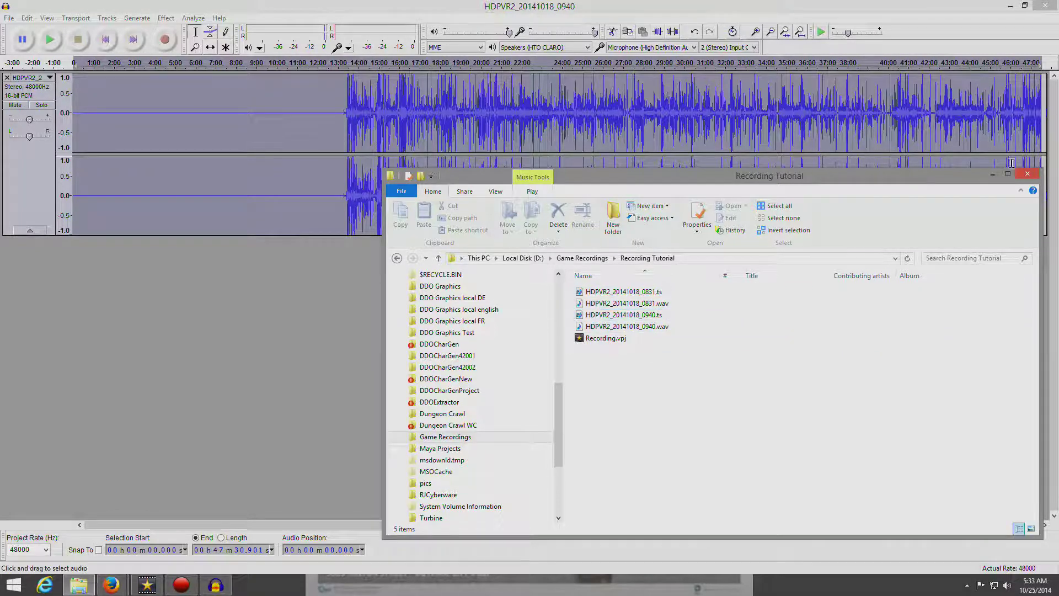
left_click(1026, 174)
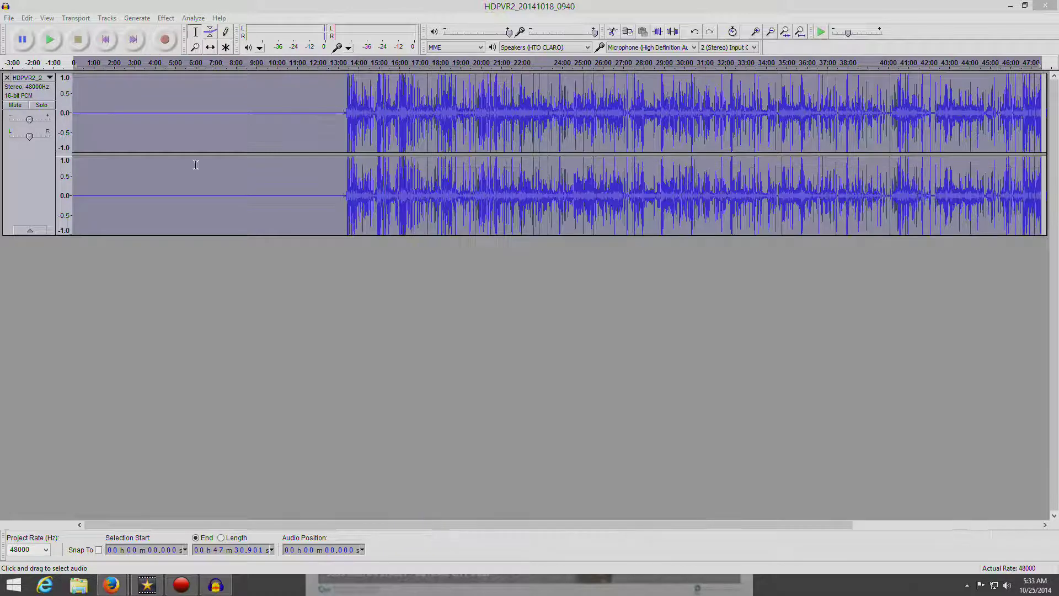
Step: Remove the HDPVR2_20141018_0940 track and close Audacity without saving the project changes
left_click(7, 77)
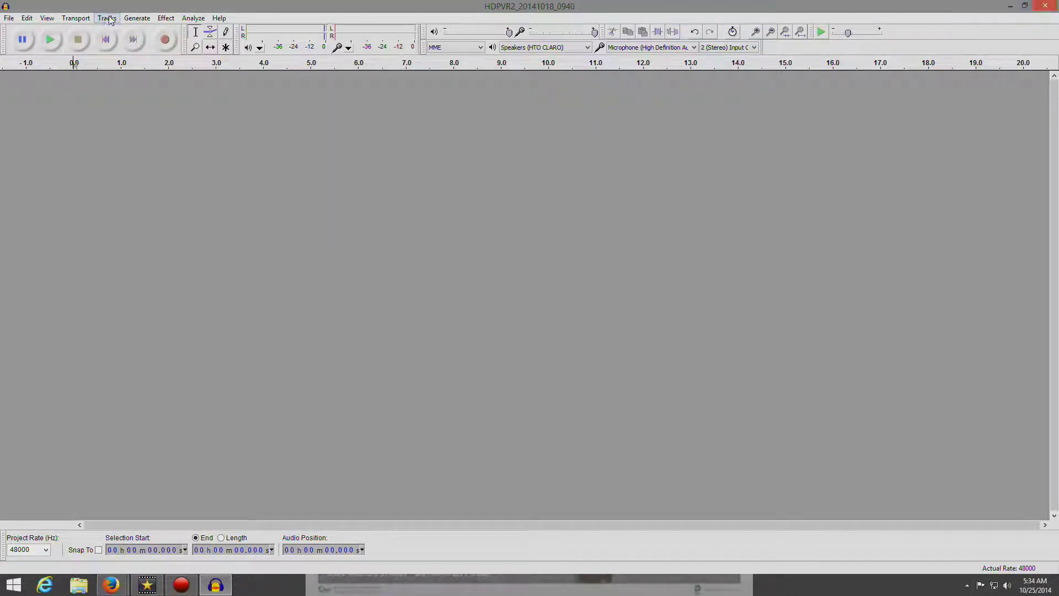
left_click(165, 18)
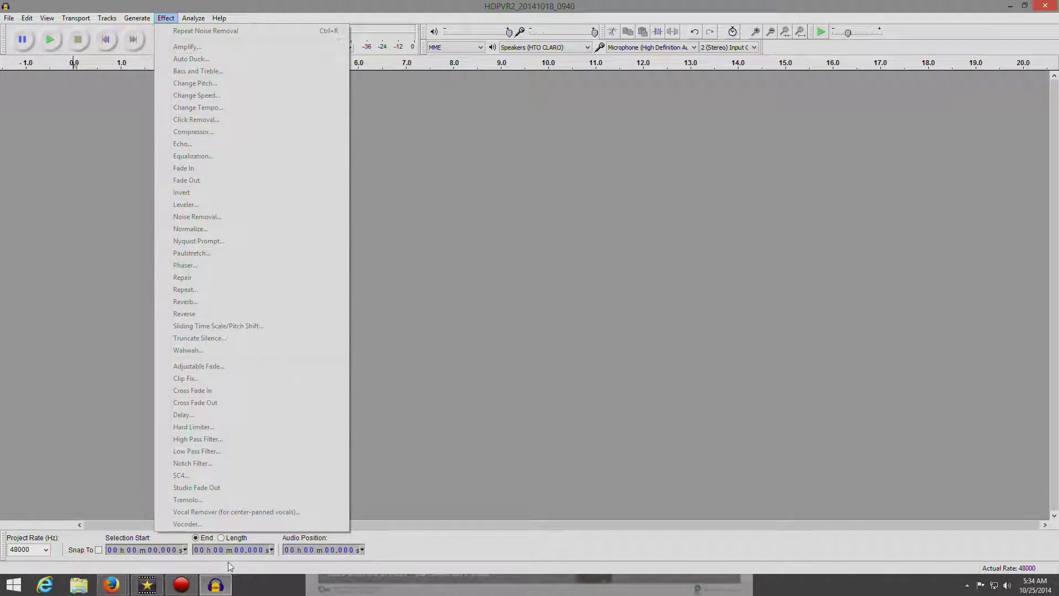
left_click(556, 248)
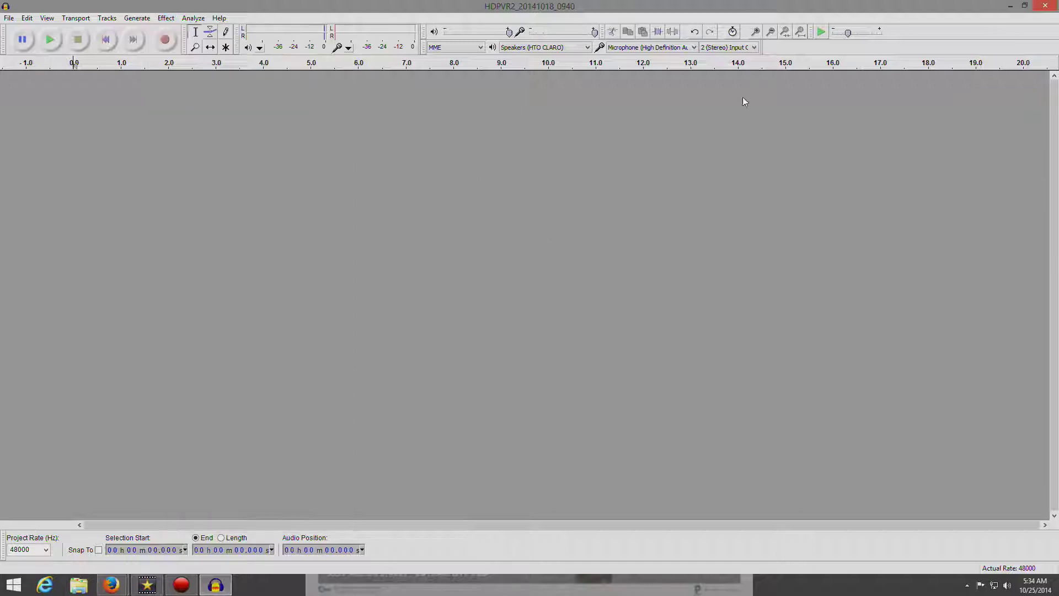
left_click(1049, 9)
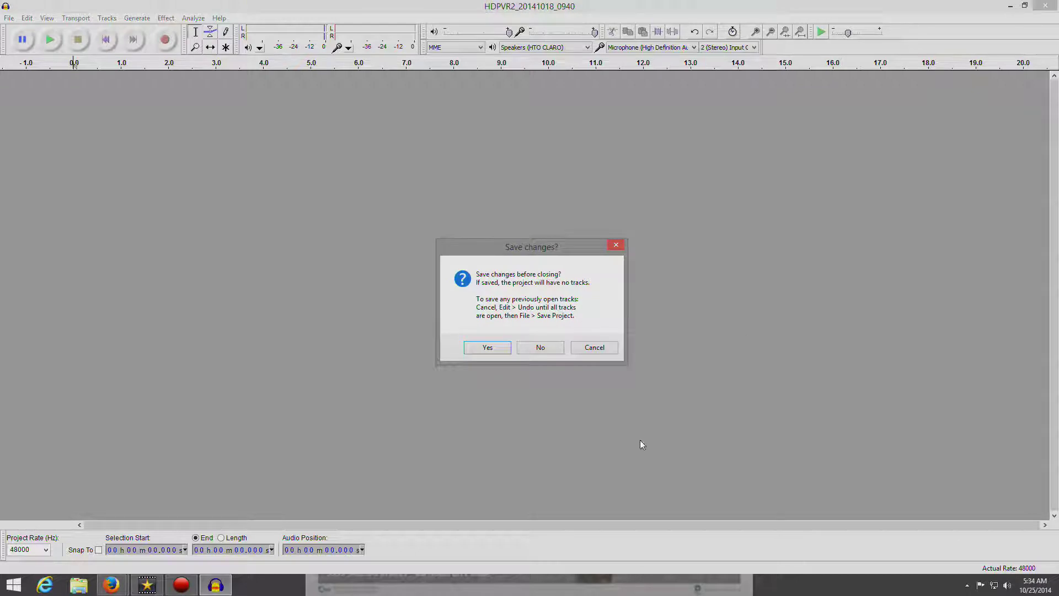
left_click(556, 346)
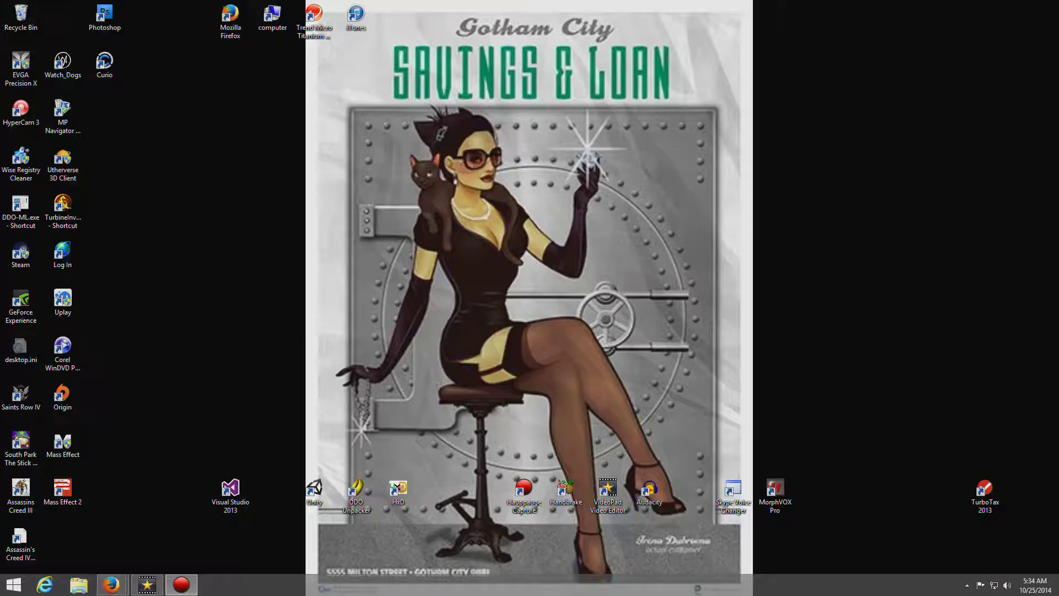
Step: Switch to VideoPad and add HDPVR2_20141018_0831.wav and HDPVR2_20141018_0940.wav from the Recording Tutorial folder on drive D to the project's media
left_click(147, 585)
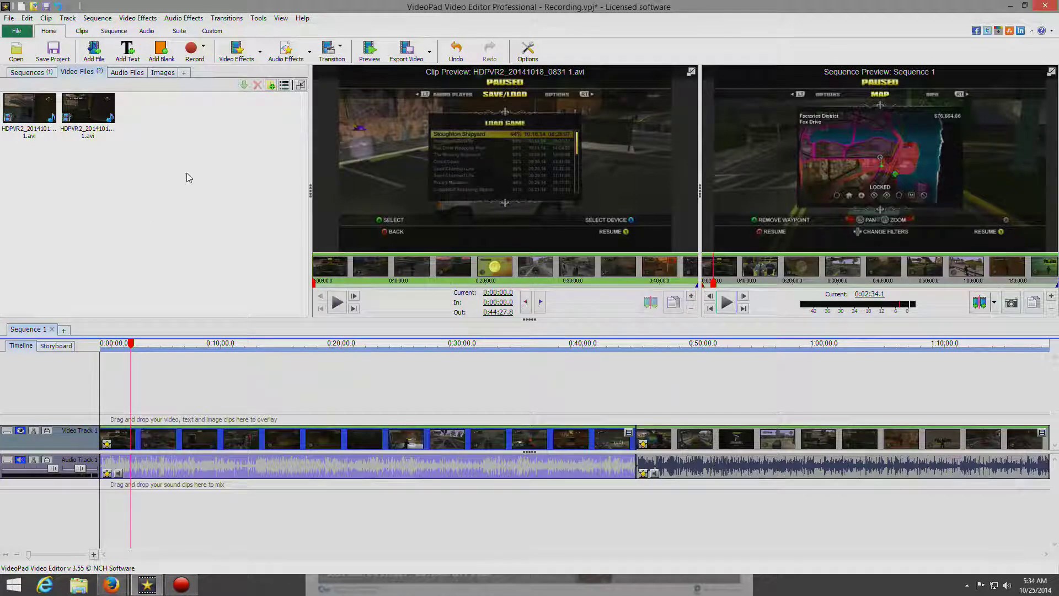
left_click(79, 589)
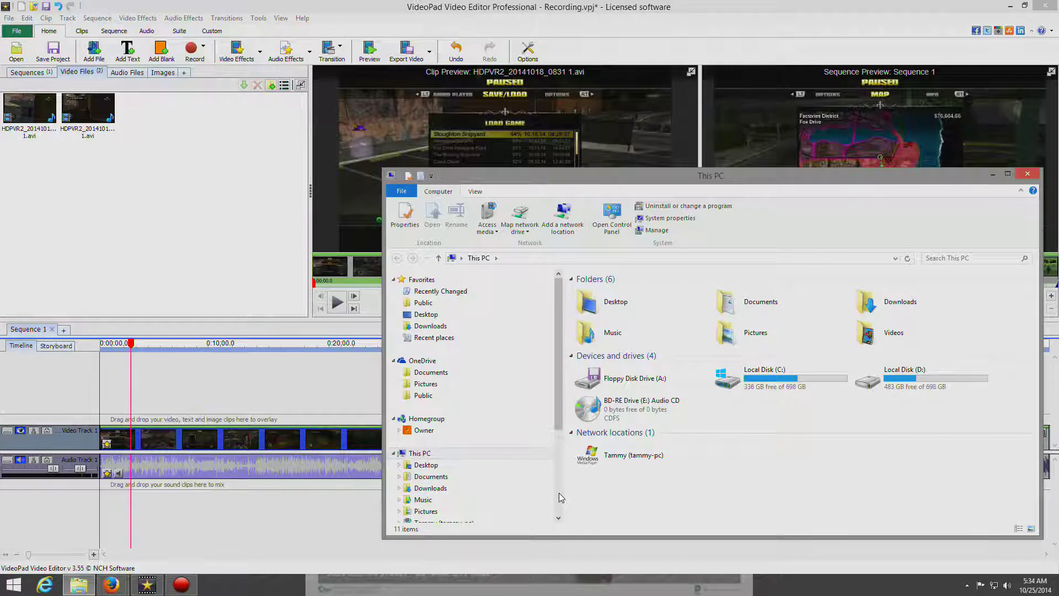
left_click(558, 492)
left_click(436, 428)
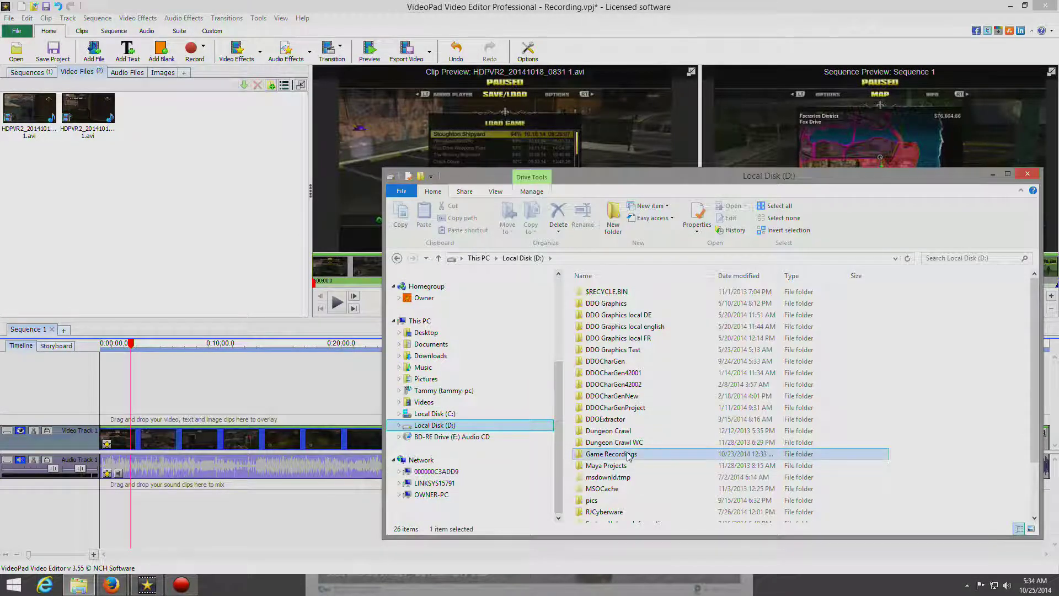
double_click(631, 453)
double_click(610, 293)
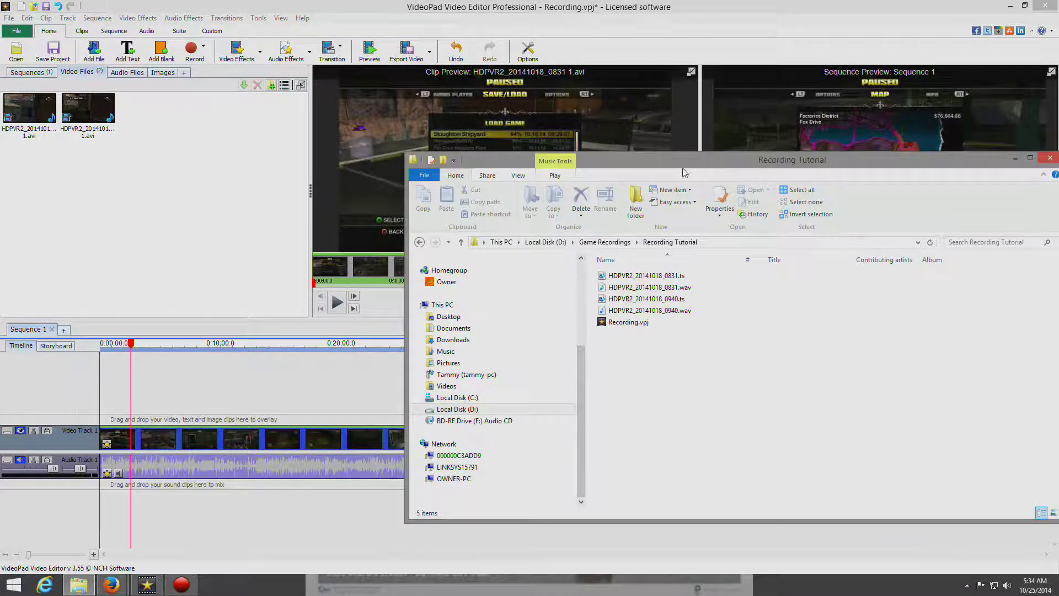
left_click_drag(654, 288, 154, 210)
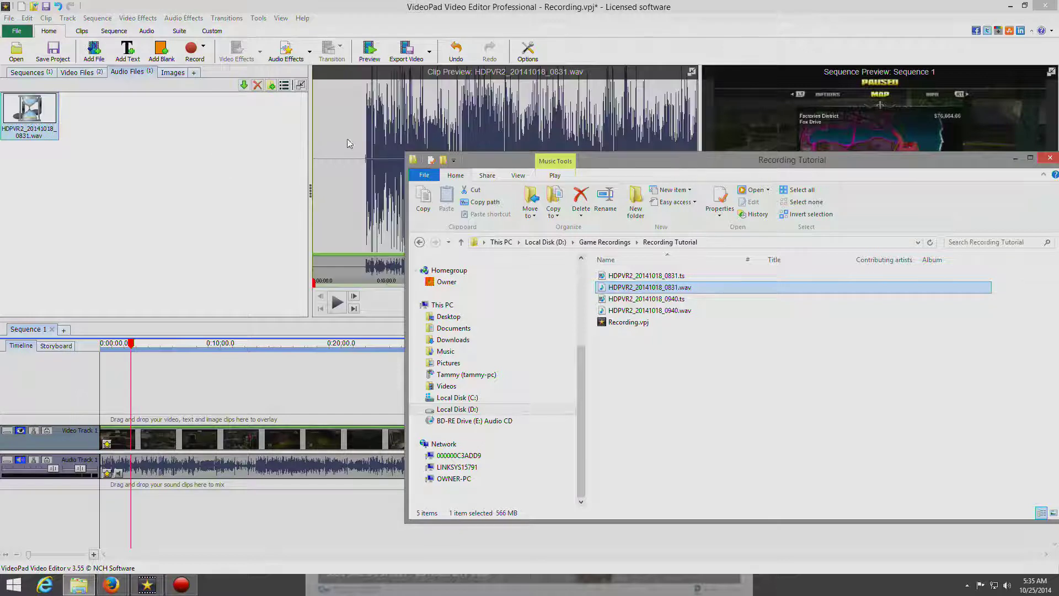
left_click_drag(634, 310, 166, 140)
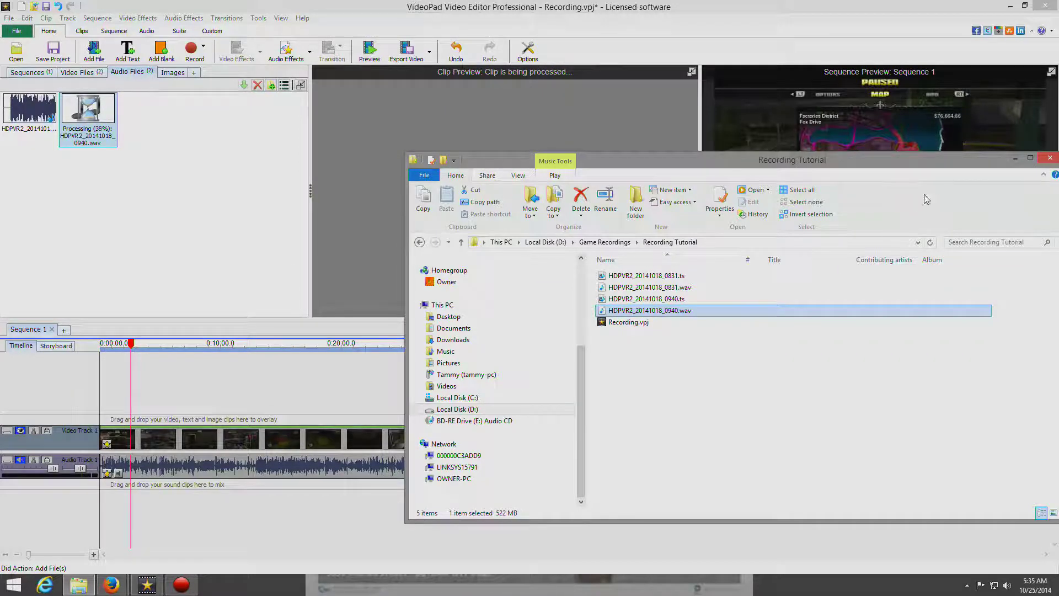
Step: Close the Recording Tutorial folder window and place HDPVR2_20141018_0831.wav and HDPVR2_20141018_0940.wav end to end on a second audio track, starting at 0:00:00
left_click_drag(968, 164, 750, 154)
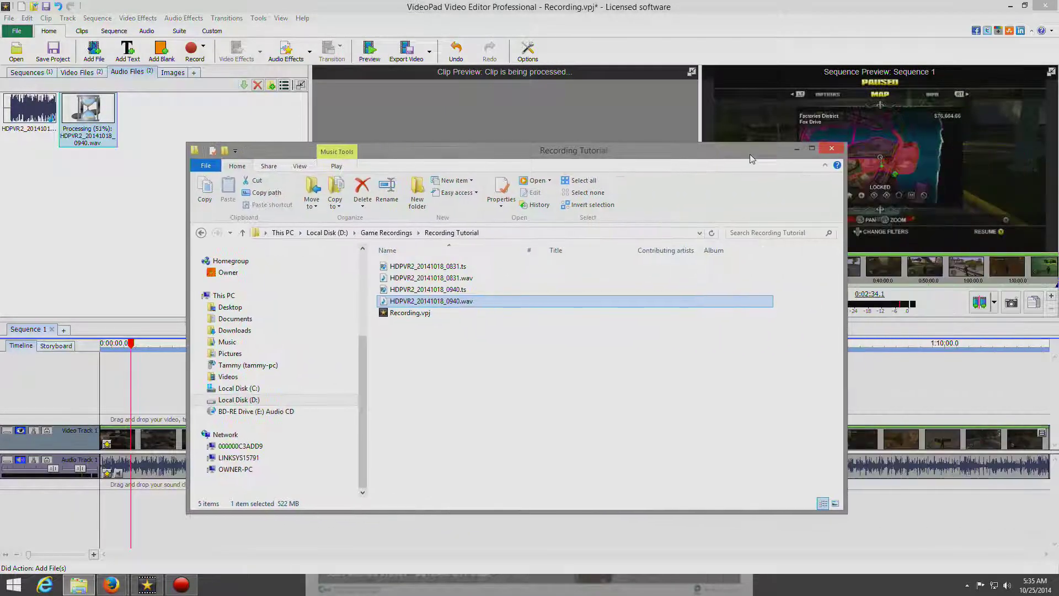
left_click(830, 149)
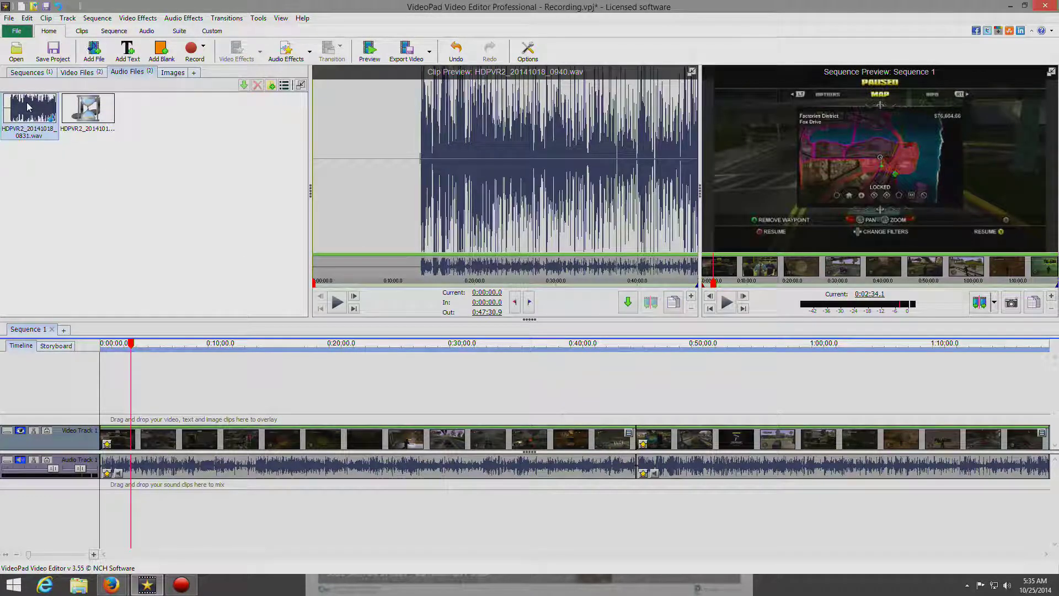
left_click_drag(47, 155, 167, 492)
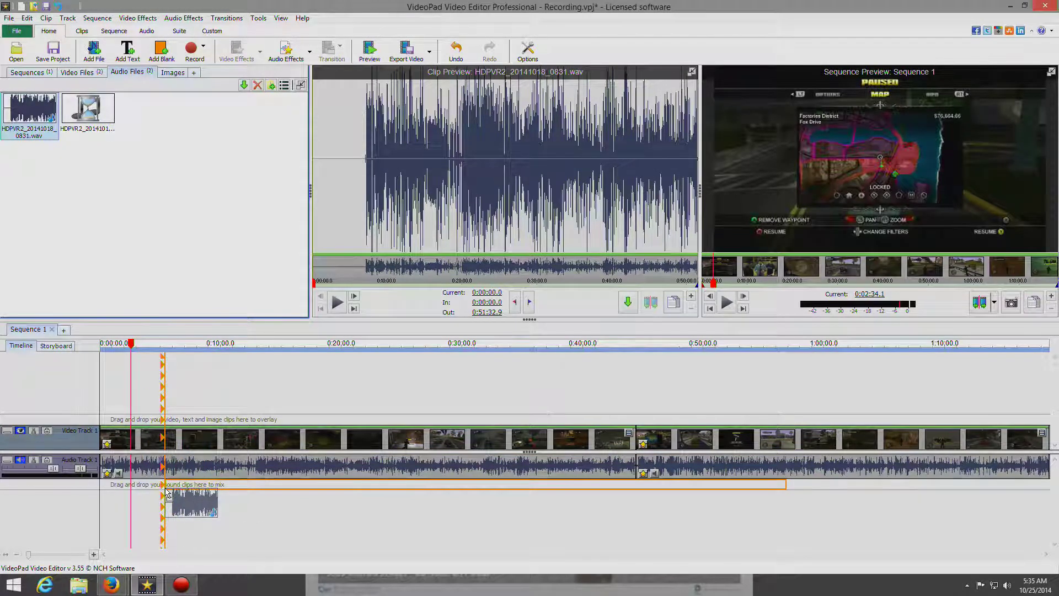
left_click_drag(166, 493, 94, 504)
left_click_drag(106, 499, 103, 490)
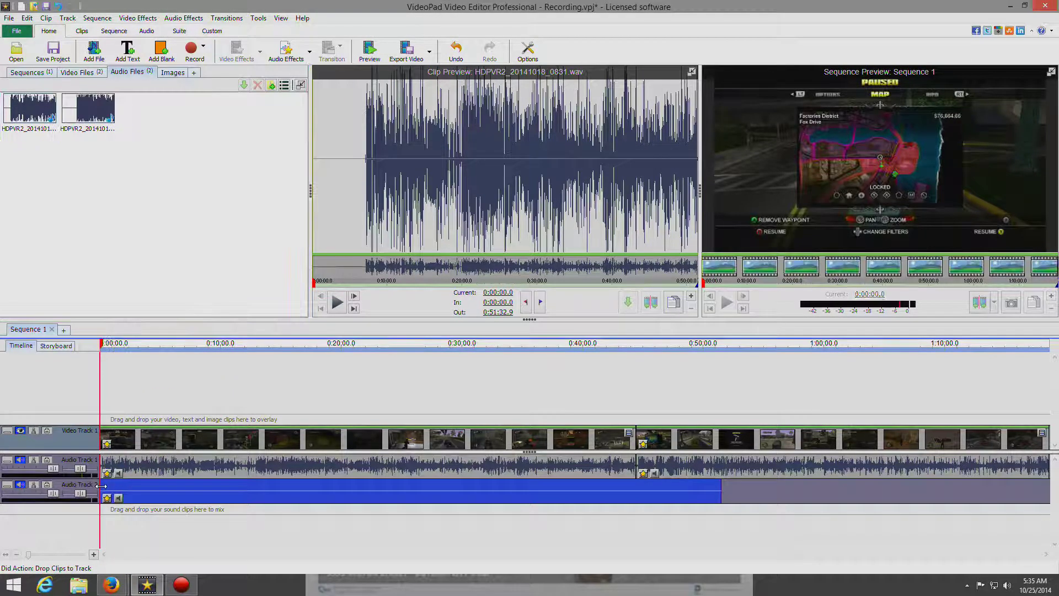
left_click_drag(89, 109, 725, 498)
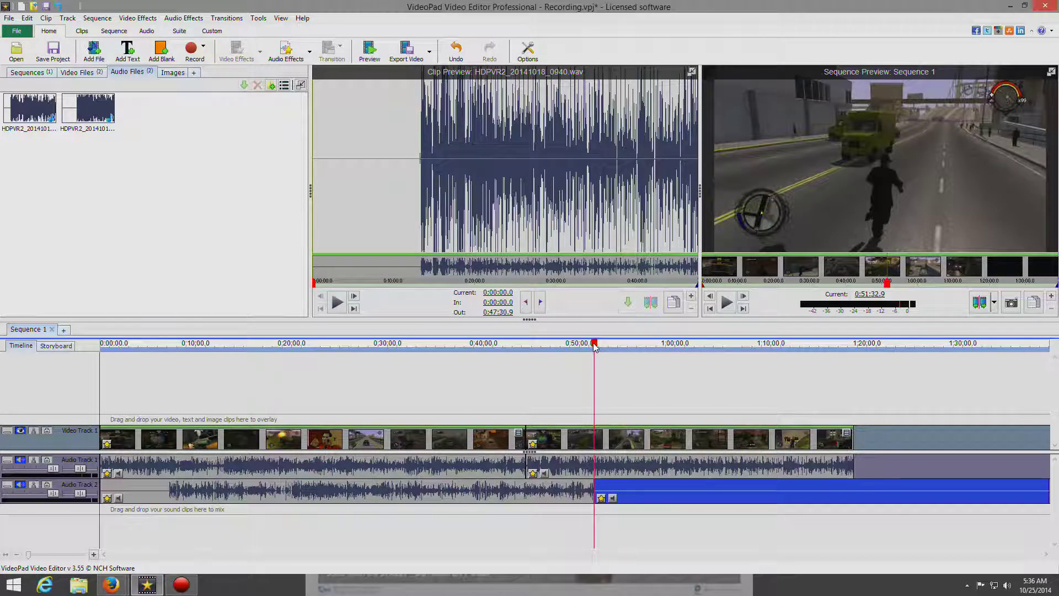
left_click_drag(594, 344, 634, 345)
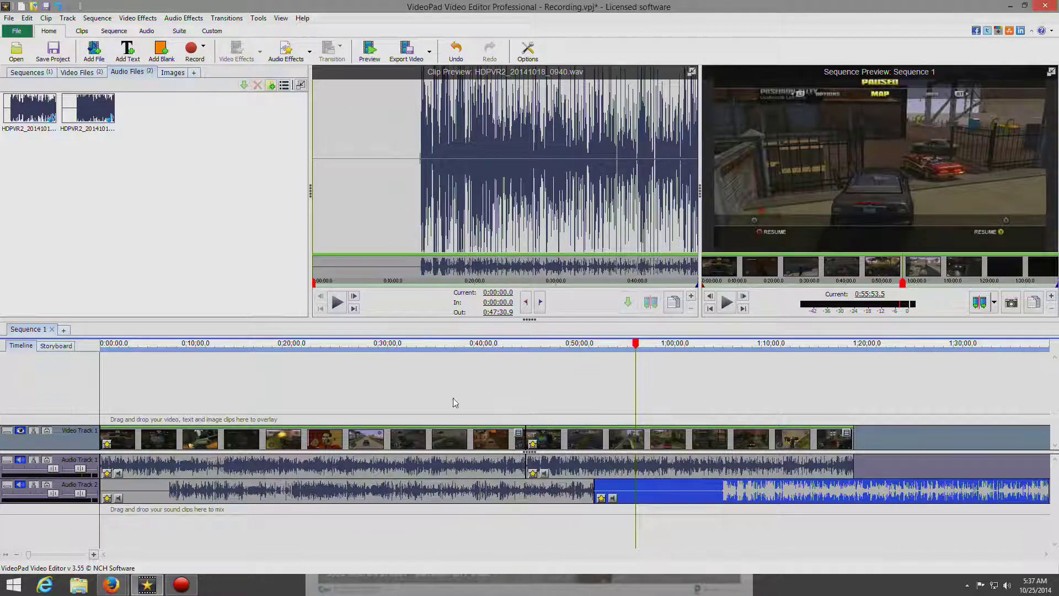
Step: Locate where the opening silence ends in the HDPVR2_20141018_0831.wav clip on Audio Track 2 and split the clip at 0:07:05.1
left_click(276, 492)
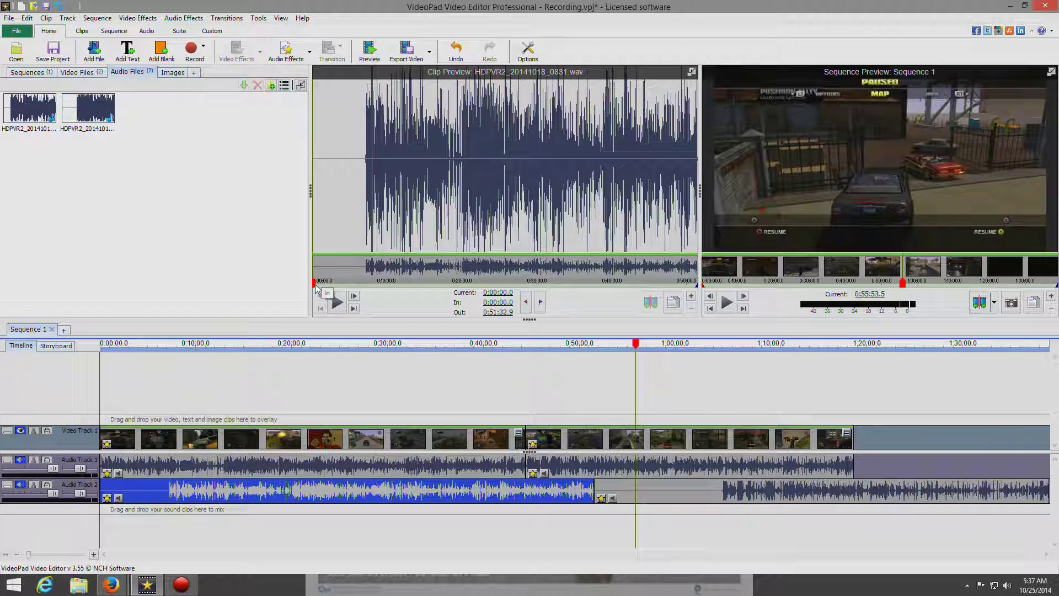
left_click_drag(315, 285, 359, 283)
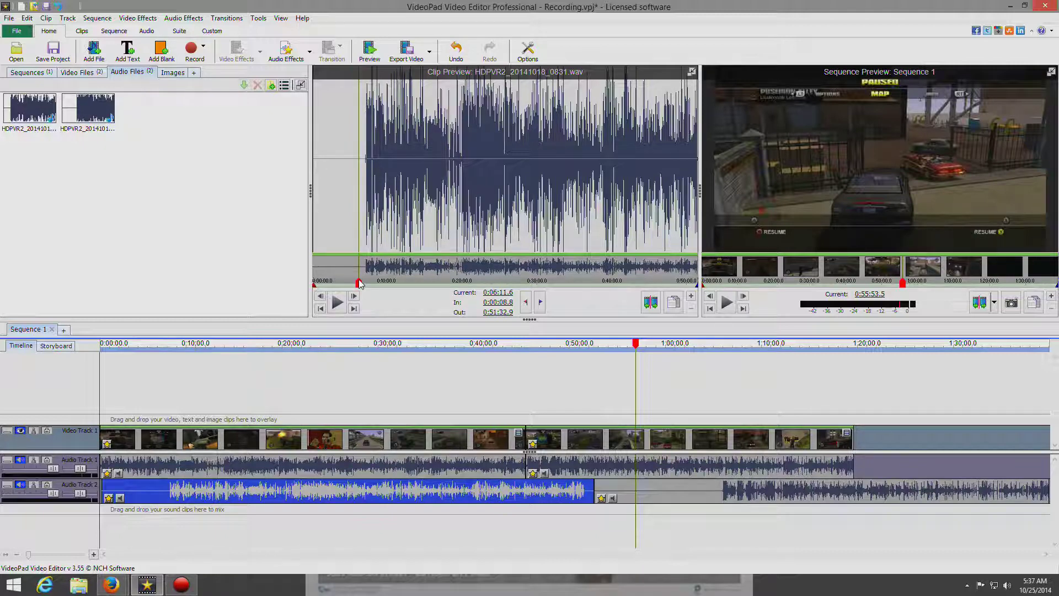
left_click_drag(359, 283, 364, 283)
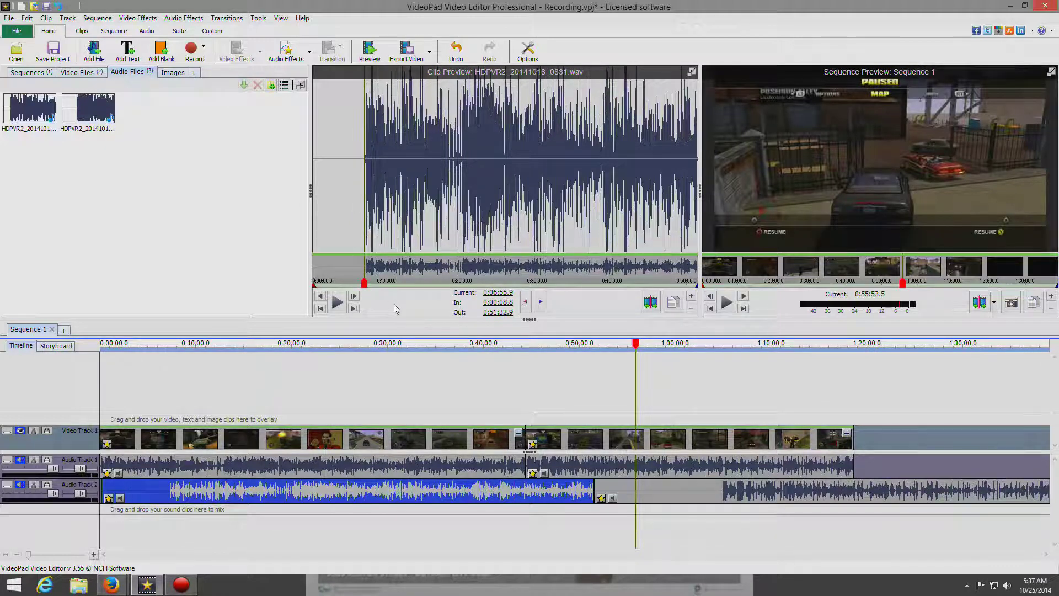
left_click(337, 302)
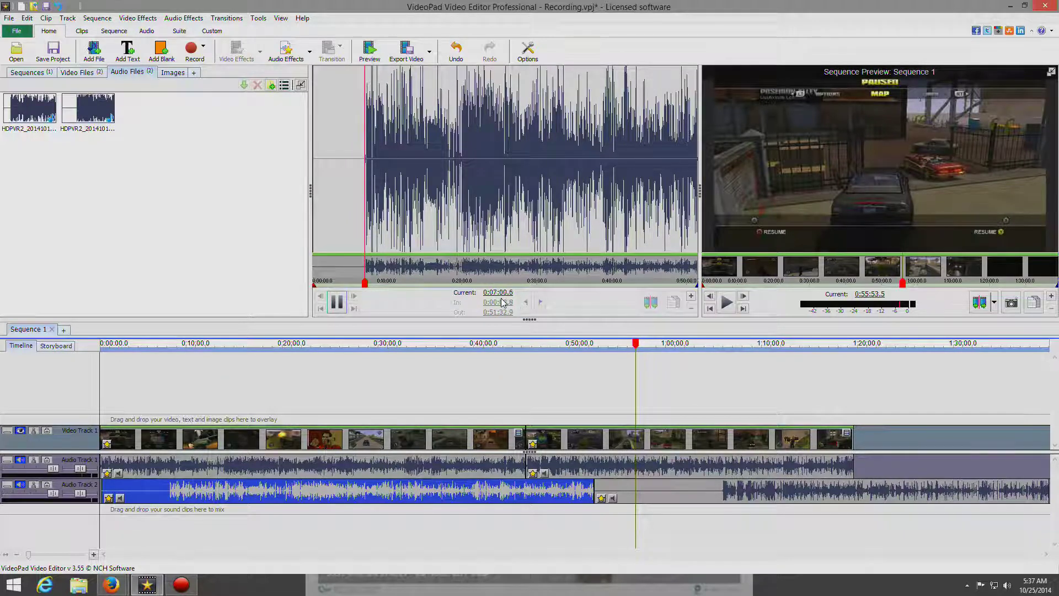
left_click(338, 303)
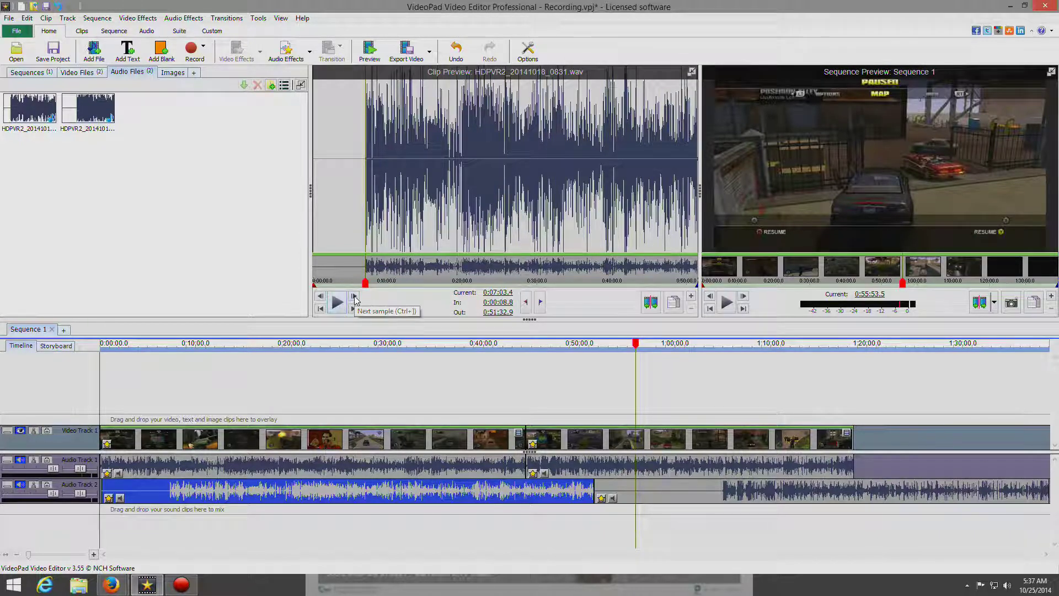
left_click(354, 297)
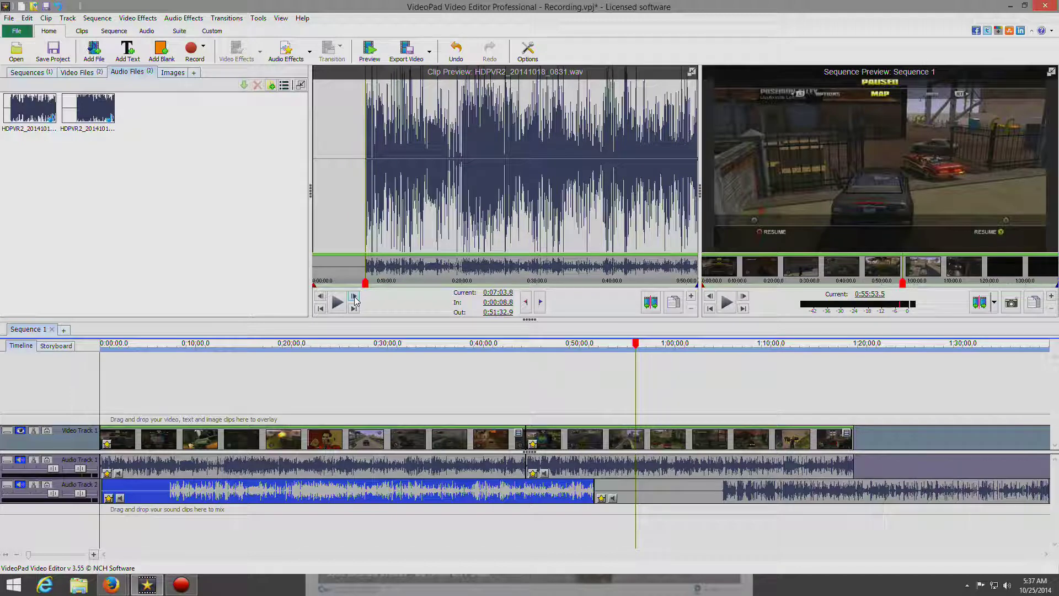
left_click(340, 302)
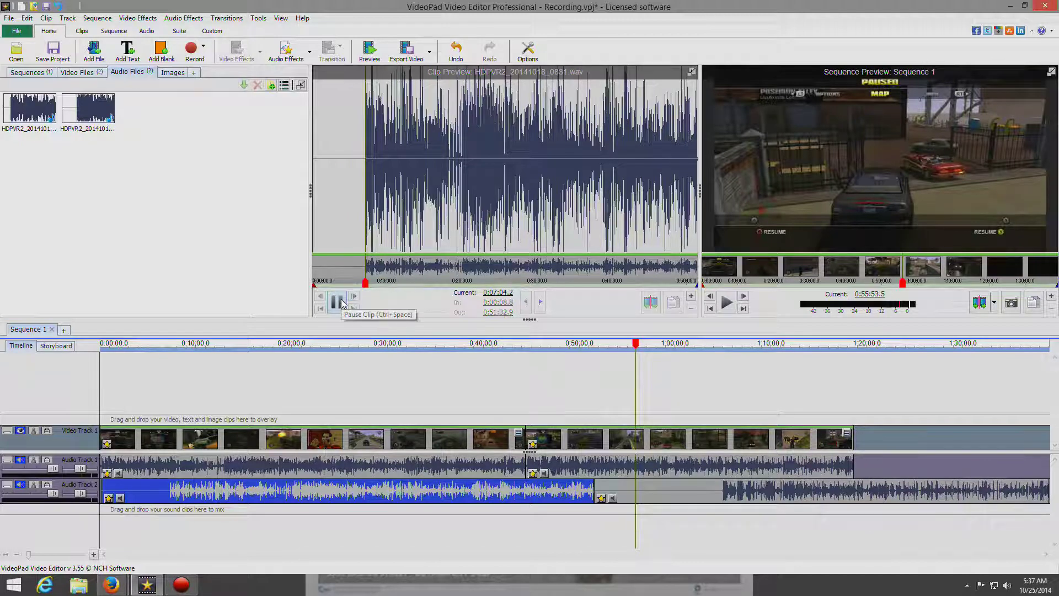
left_click(339, 301)
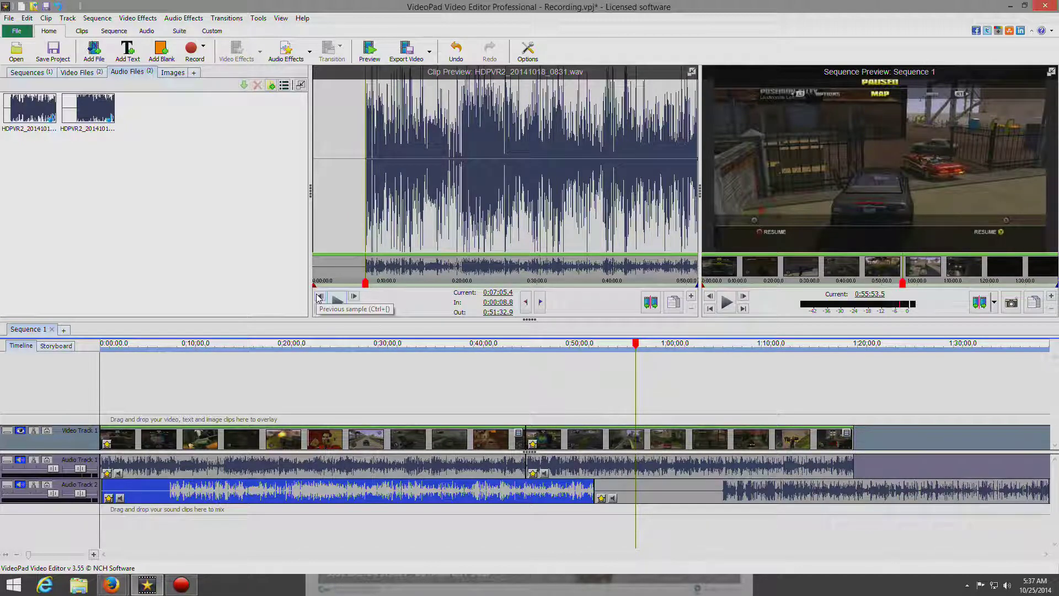
left_click(320, 297)
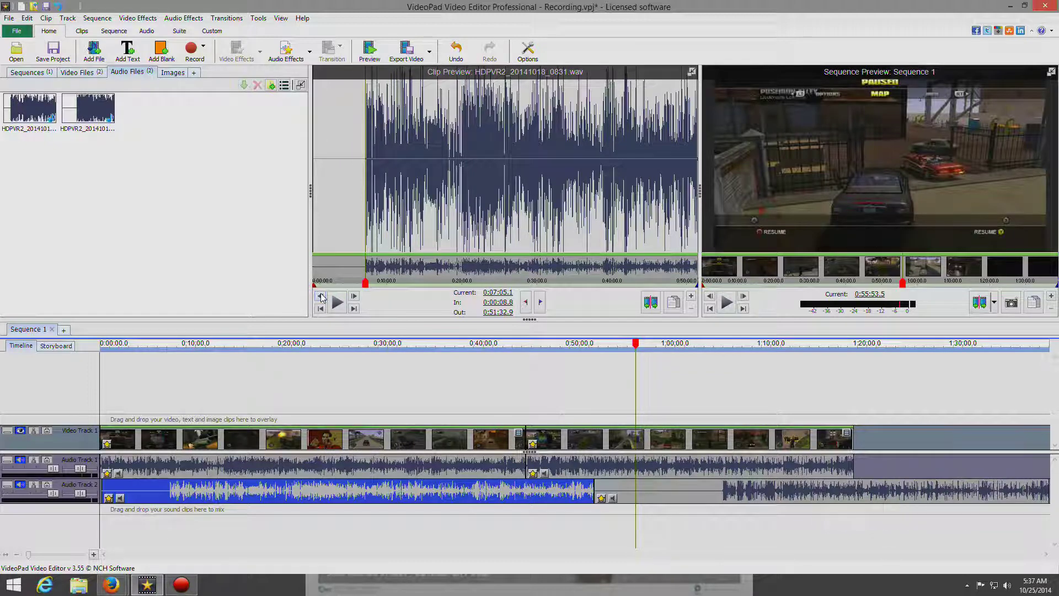
left_click(356, 298)
left_click(320, 297)
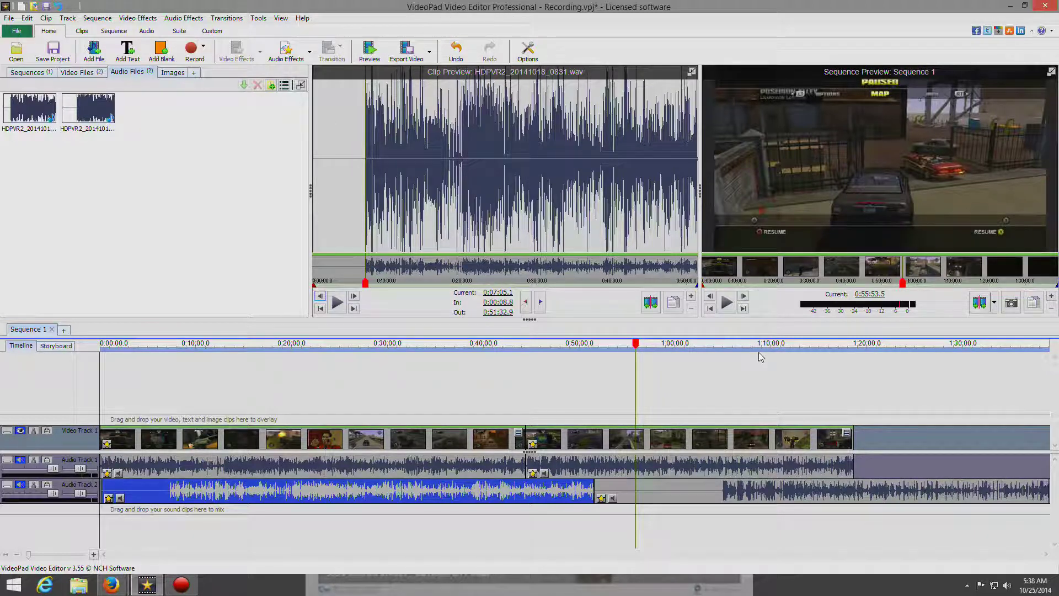
left_click(648, 305)
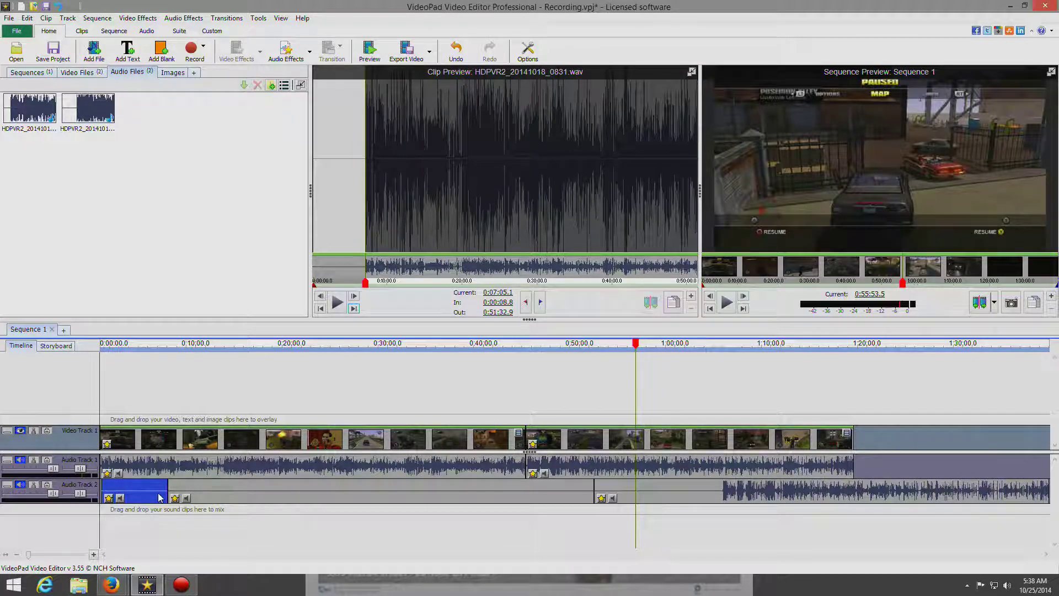
Step: Delete the silent opening piece of the HDPVR2_20141018_0831.wav clip from Audio Track 2 and close the gap in that track
right_click(229, 485)
right_click(156, 483)
key("Escape")
left_click(268, 498)
right_click(268, 497)
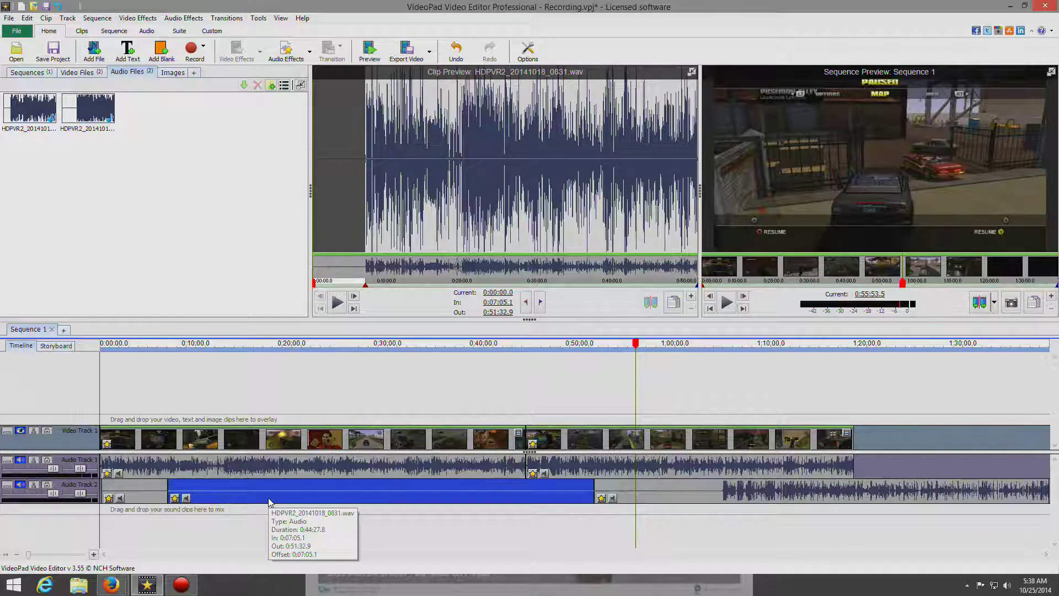
key("Escape")
left_click(155, 496)
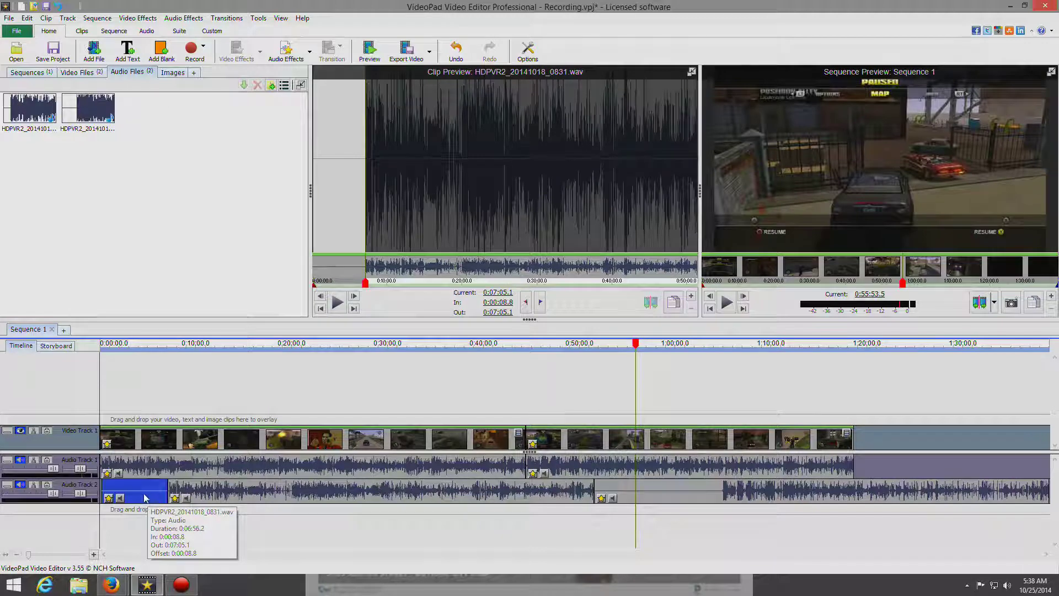
key("Delete")
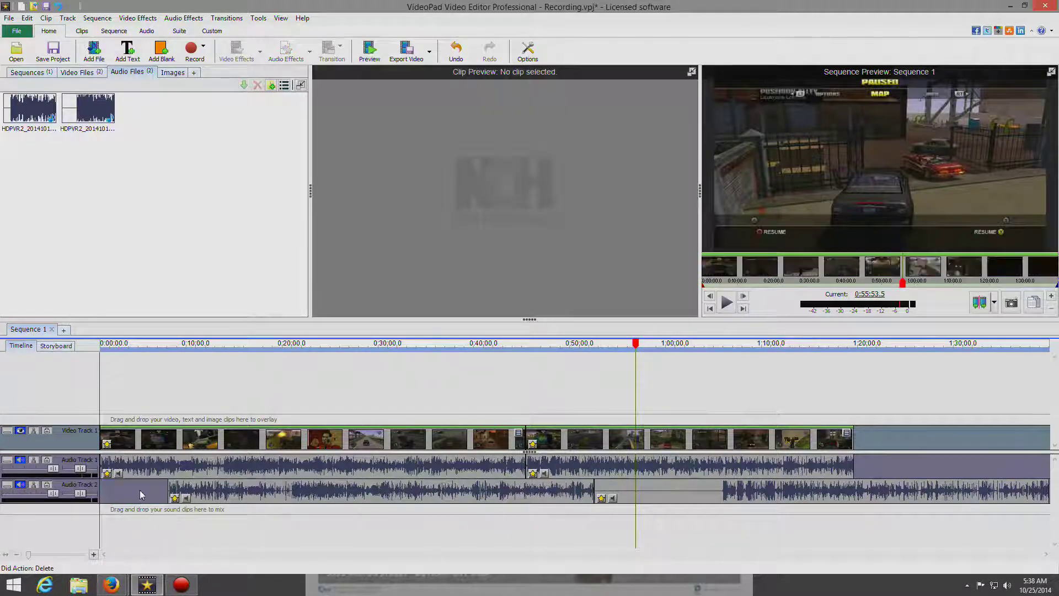
right_click(140, 491)
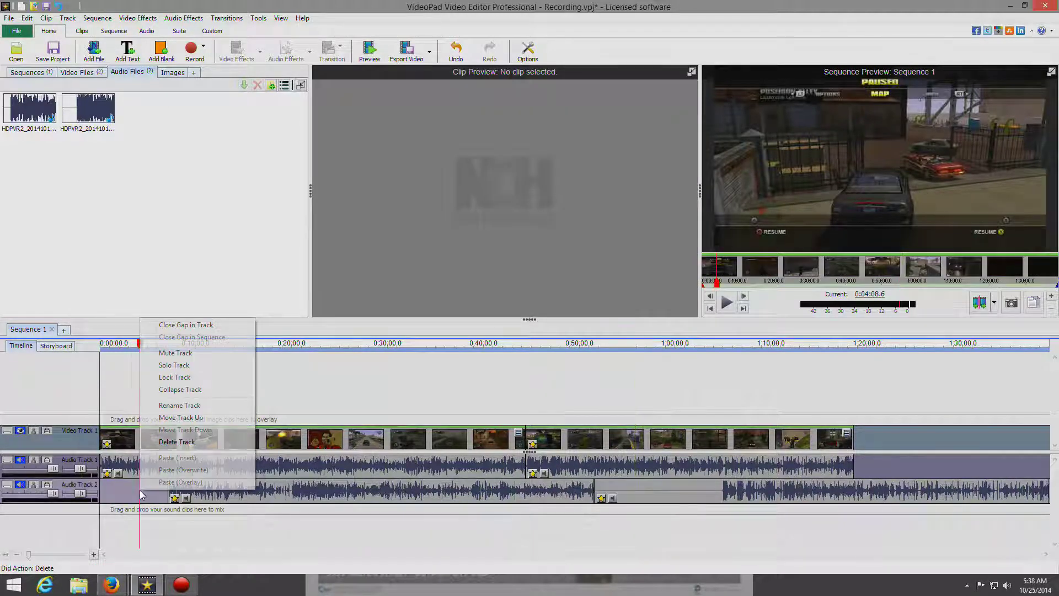
left_click(183, 326)
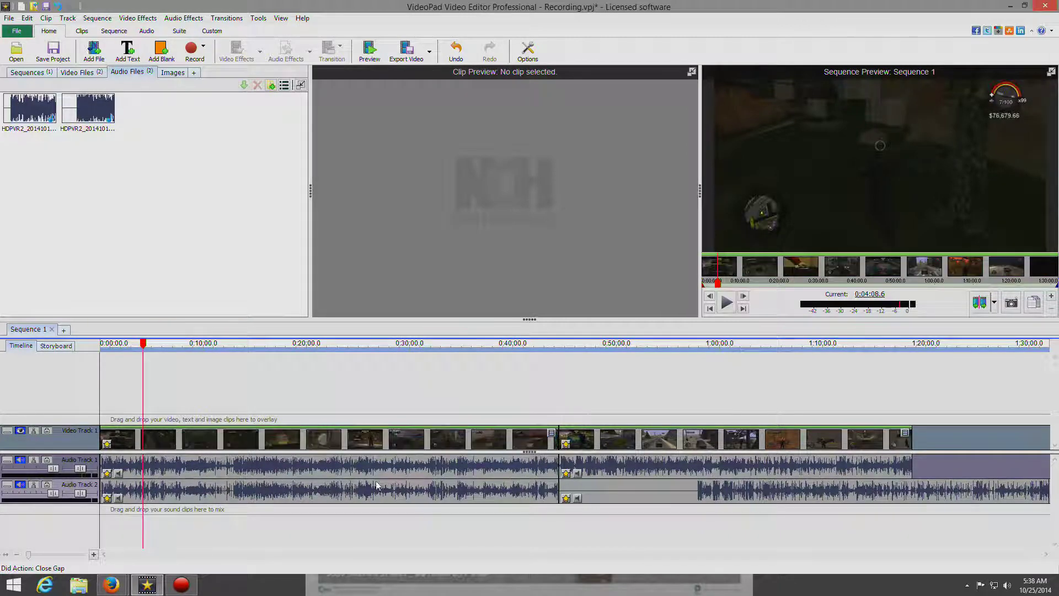
Step: Locate where the opening silence ends in the HDPVR2_20141018_0940.wav clip on Audio Track 2 and split the clip at 0:13:16.3
left_click_drag(29, 554, 82, 559)
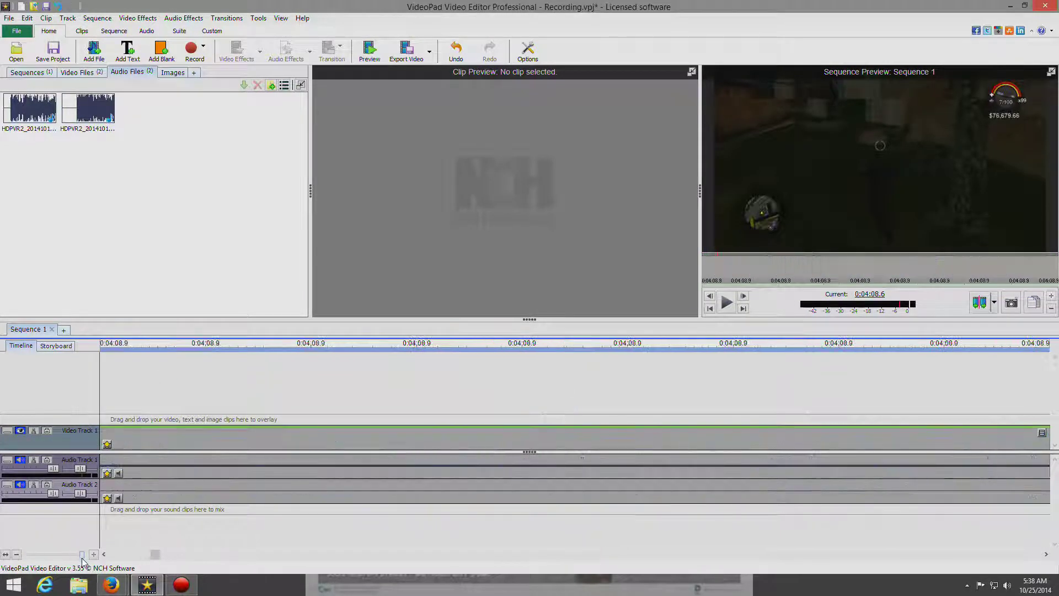
left_click_drag(82, 558, 80, 558)
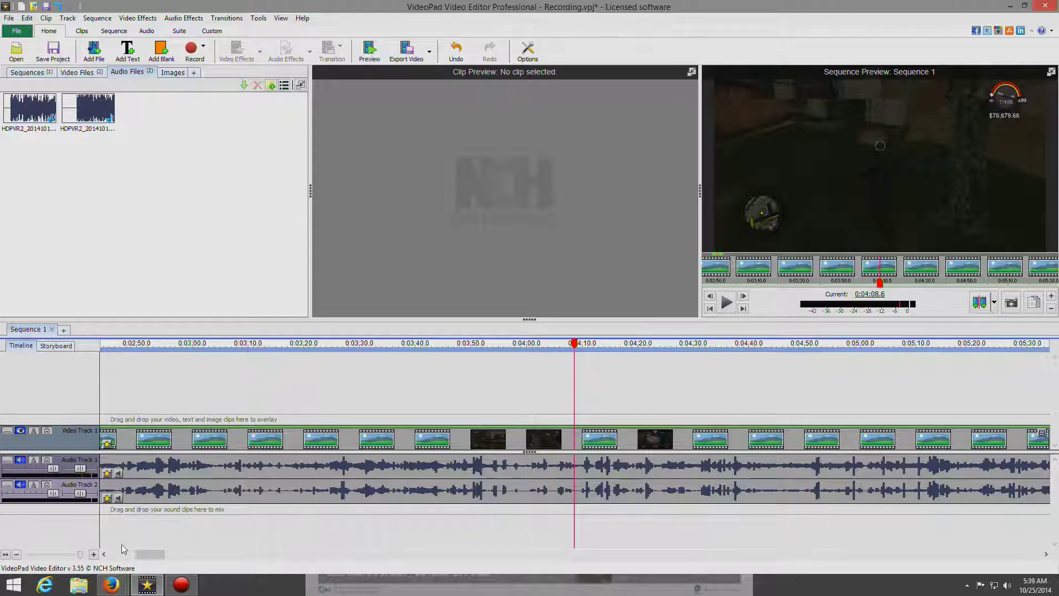
left_click_drag(81, 553, 12, 569)
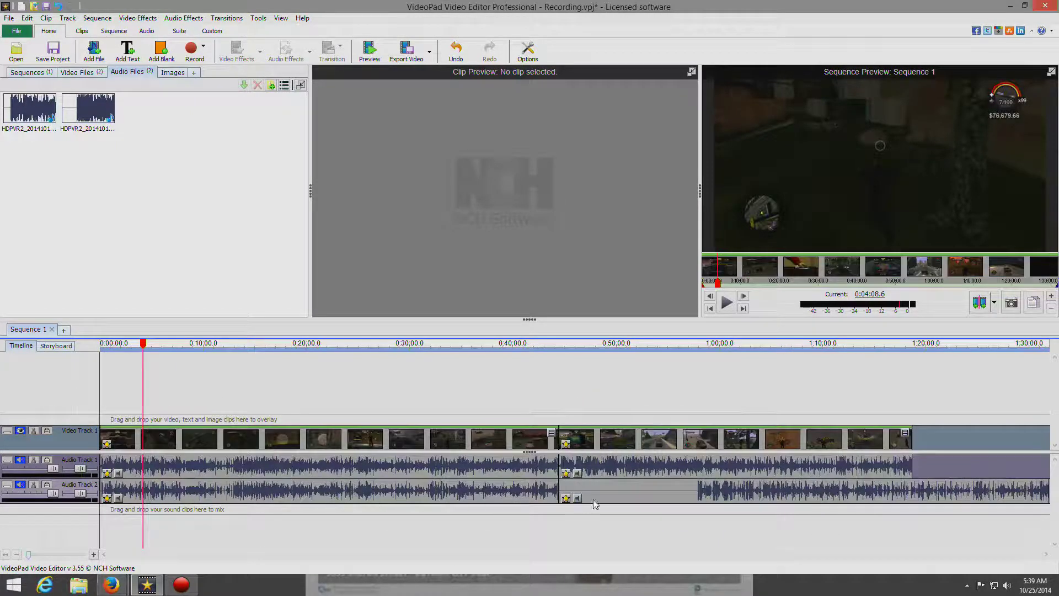
left_click(637, 492)
left_click(637, 492)
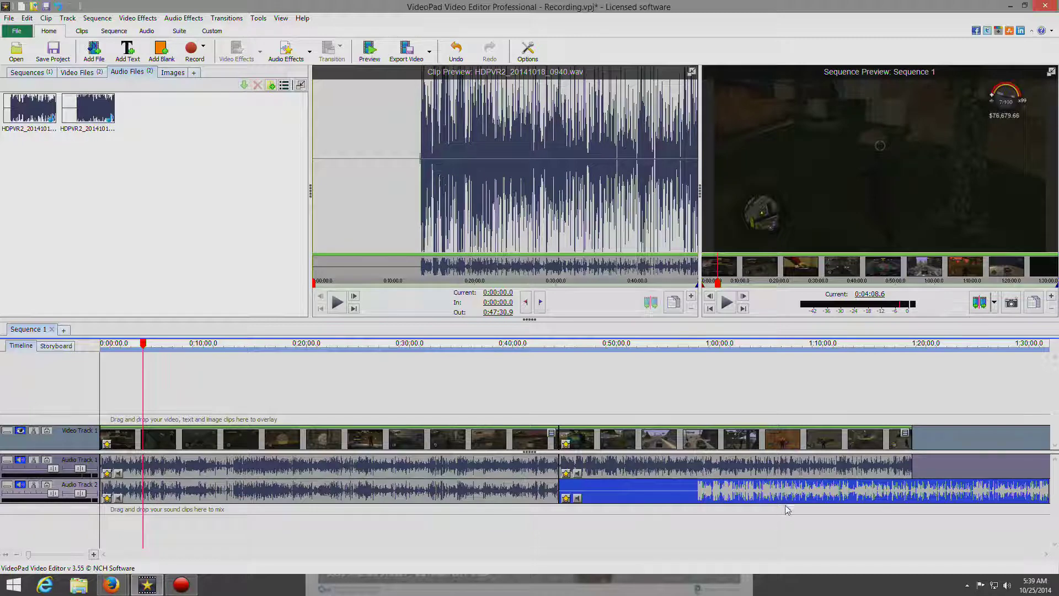
left_click(420, 165)
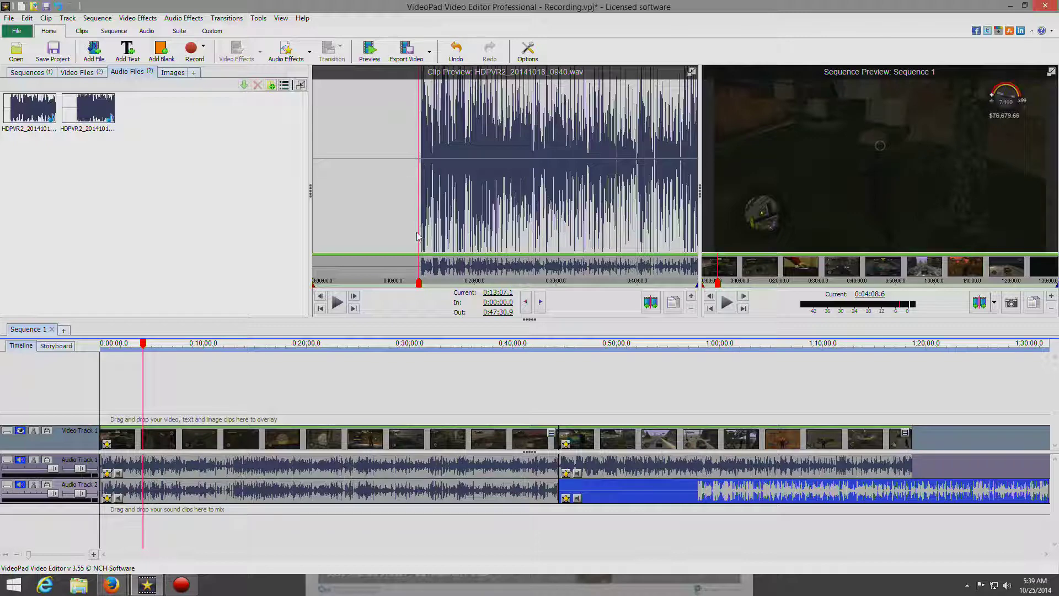
key("space")
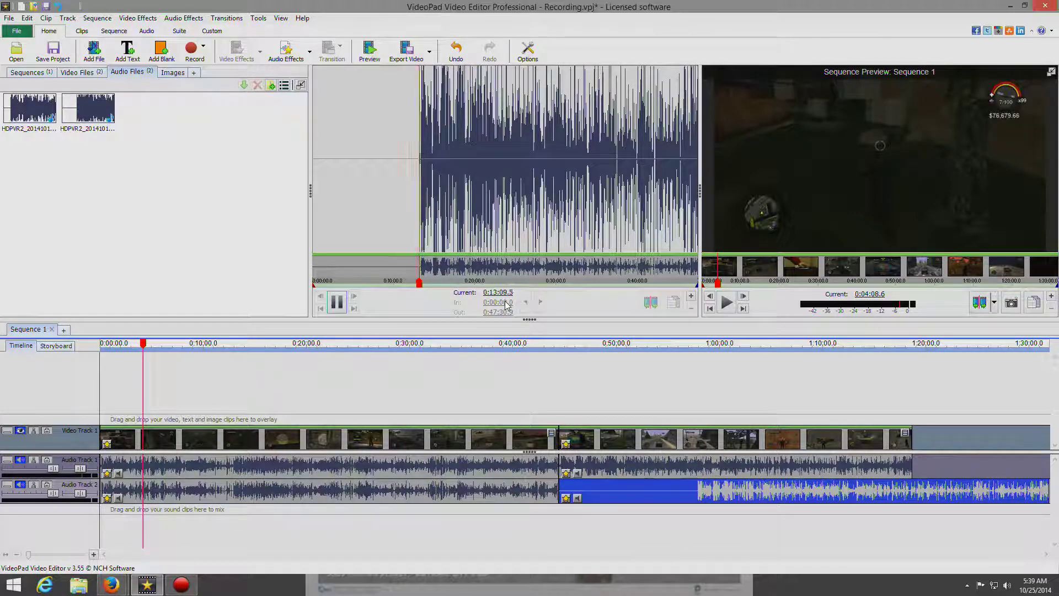
left_click(342, 308)
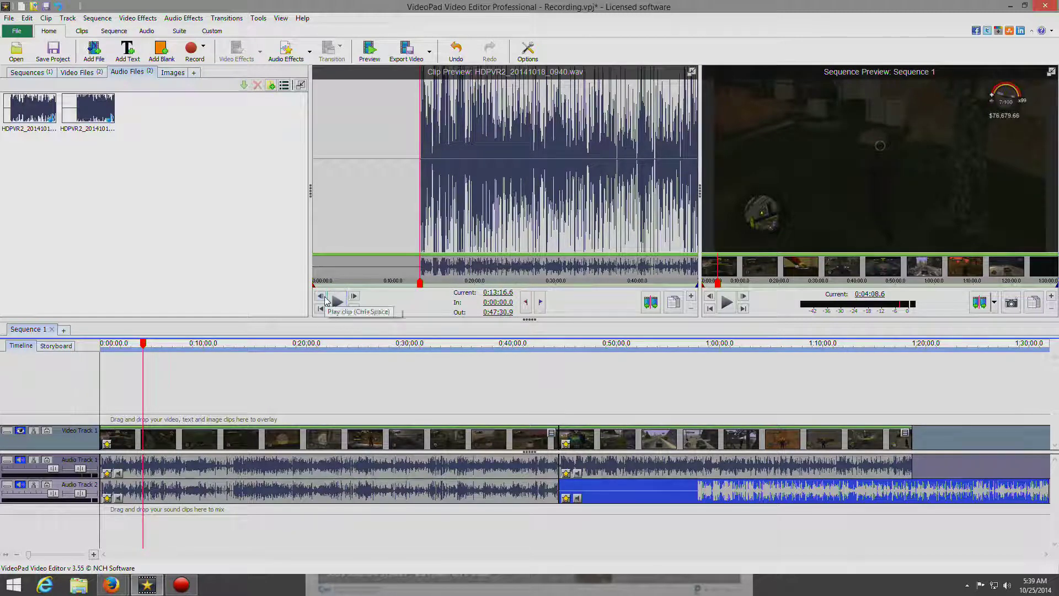
left_click(320, 296)
left_click(321, 297)
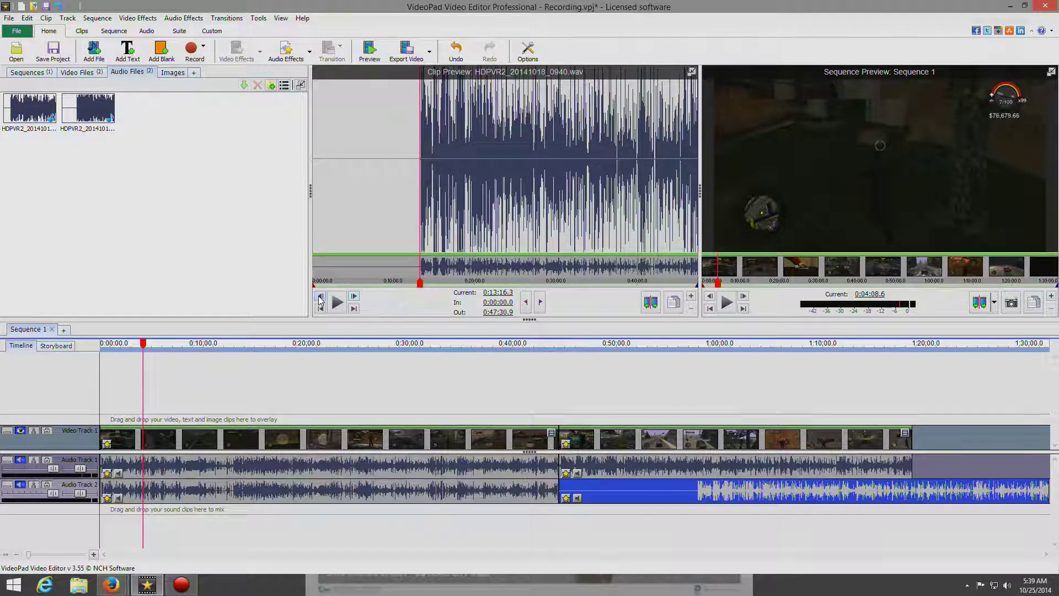
left_click(649, 302)
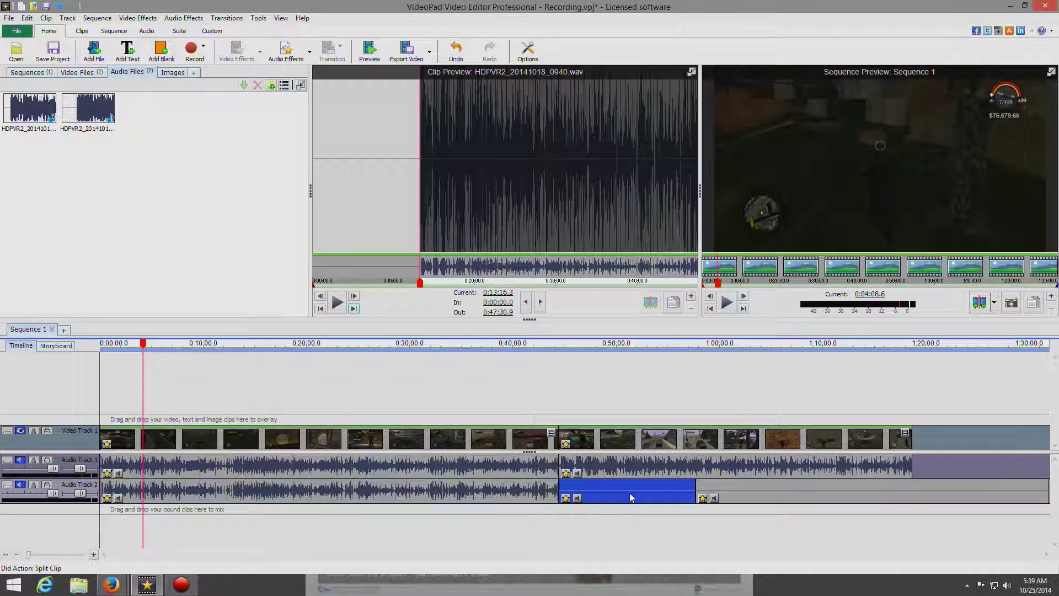
Step: Delete the silent opening piece of the HDPVR2_20141018_0940.wav clip and close the gap between the two clips on Audio Track 2
key("Delete")
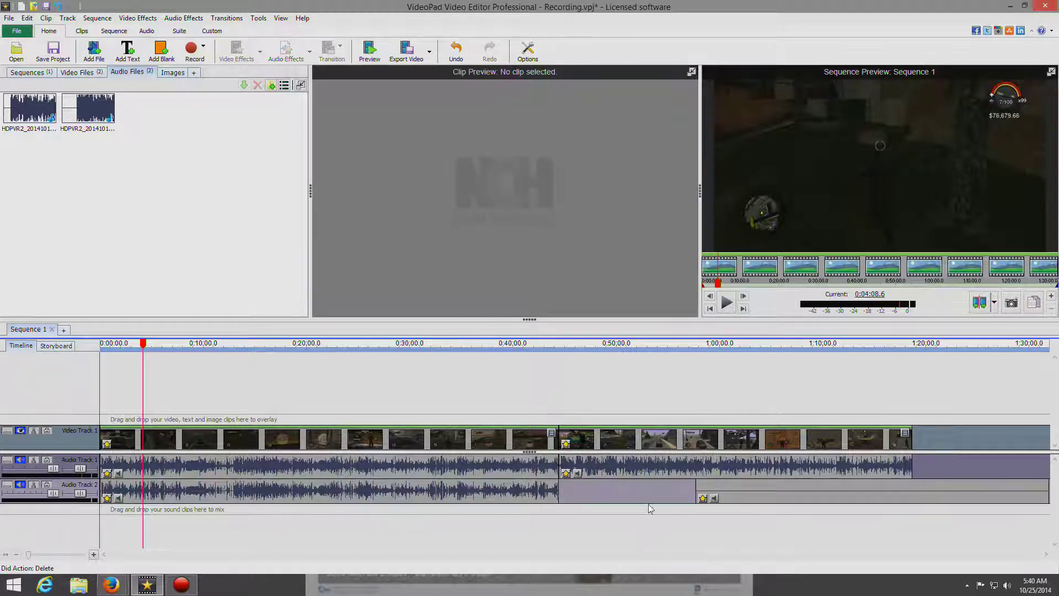
right_click(647, 489)
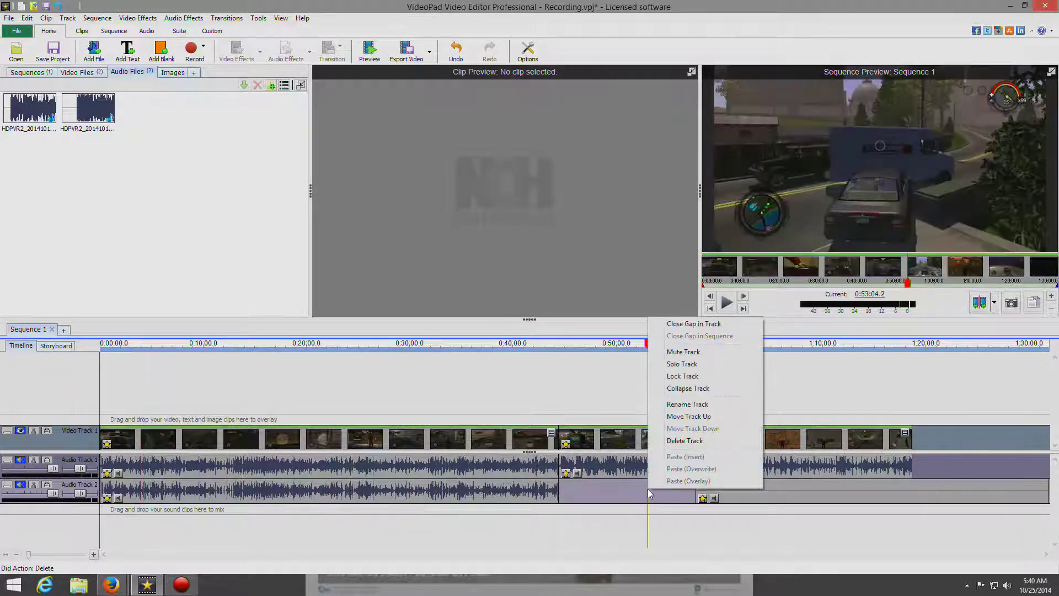
left_click(717, 324)
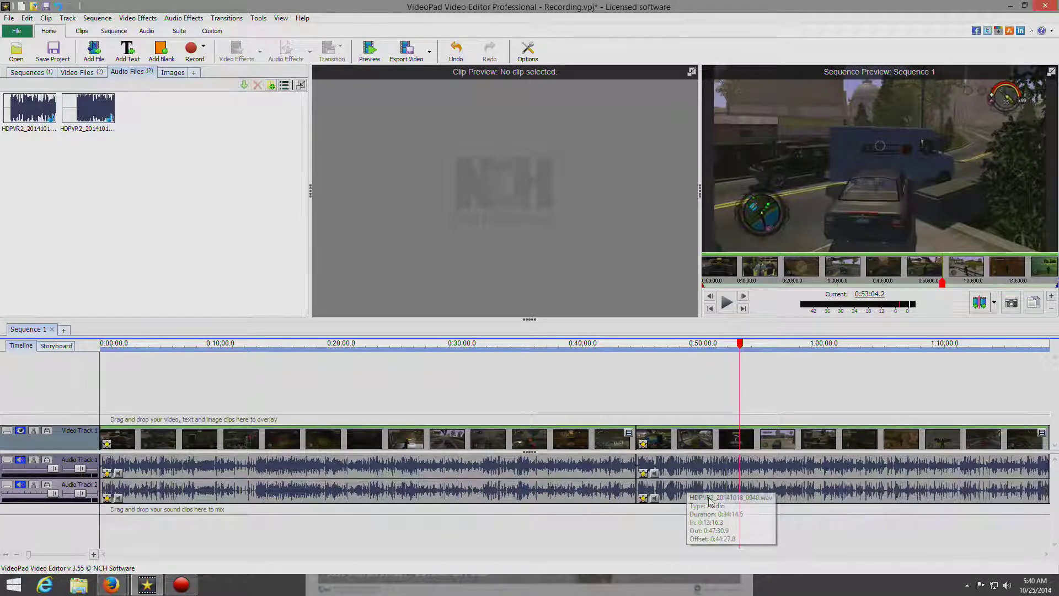
left_click_drag(28, 554, 78, 559)
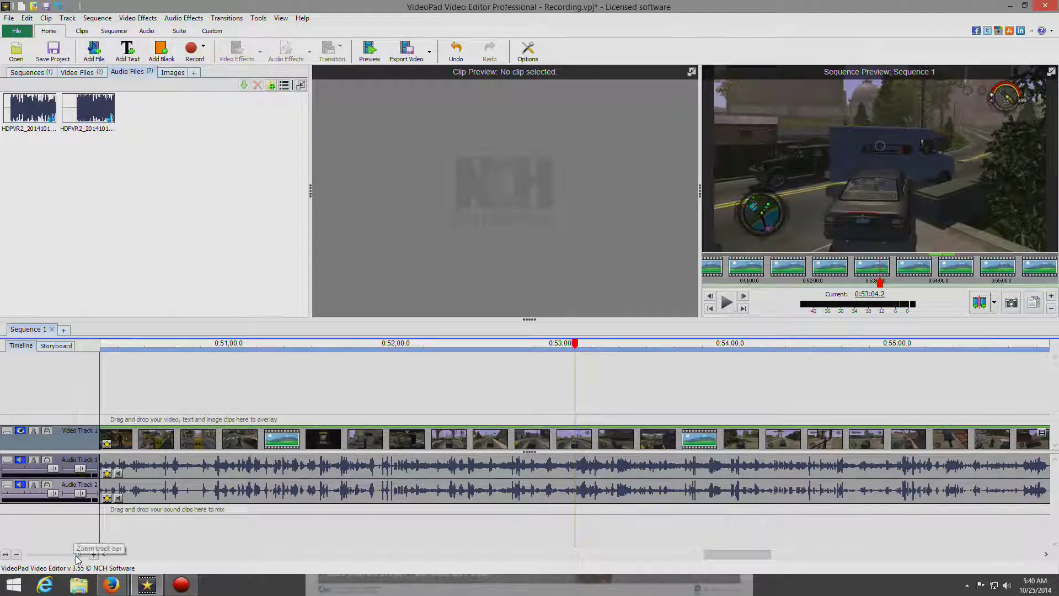
Step: Play the sequence from about 0:00:57 with both audio tracks on to hear how the cleaned and original audio combine
left_click_drag(78, 555, 27, 555)
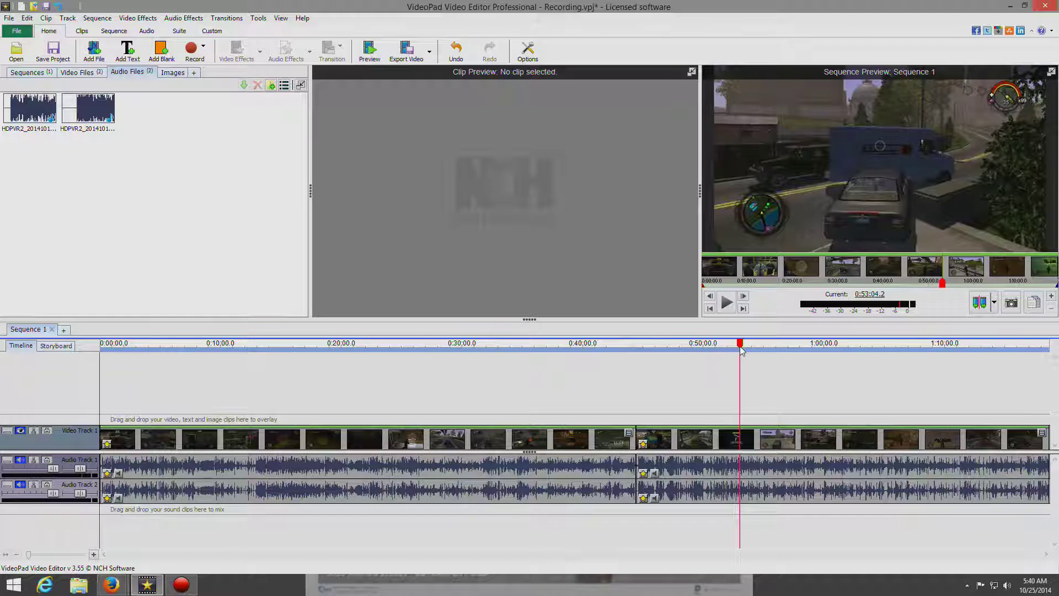
left_click_drag(742, 350, 112, 364)
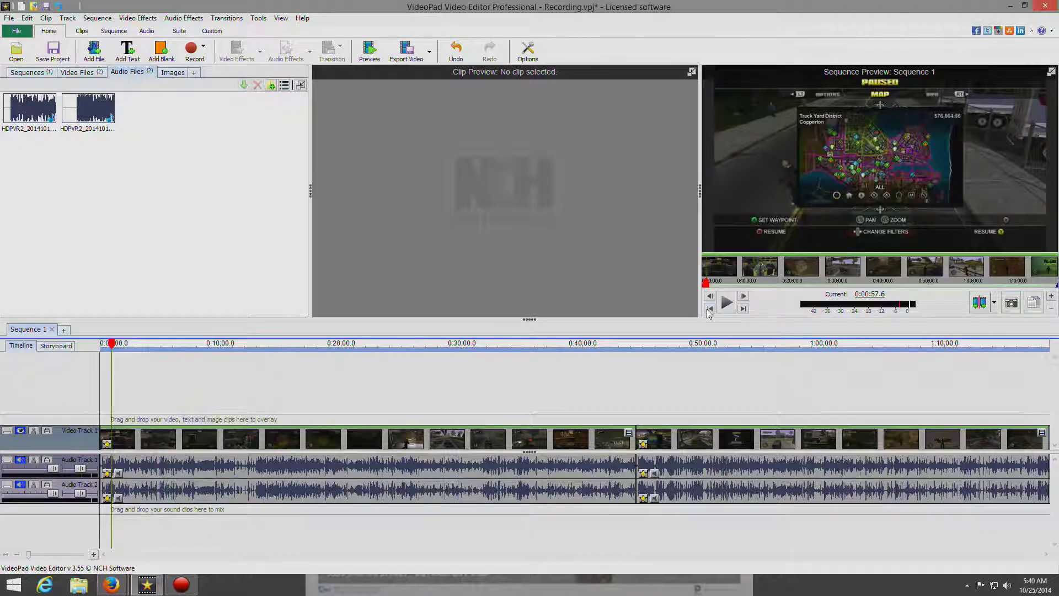
left_click(727, 310)
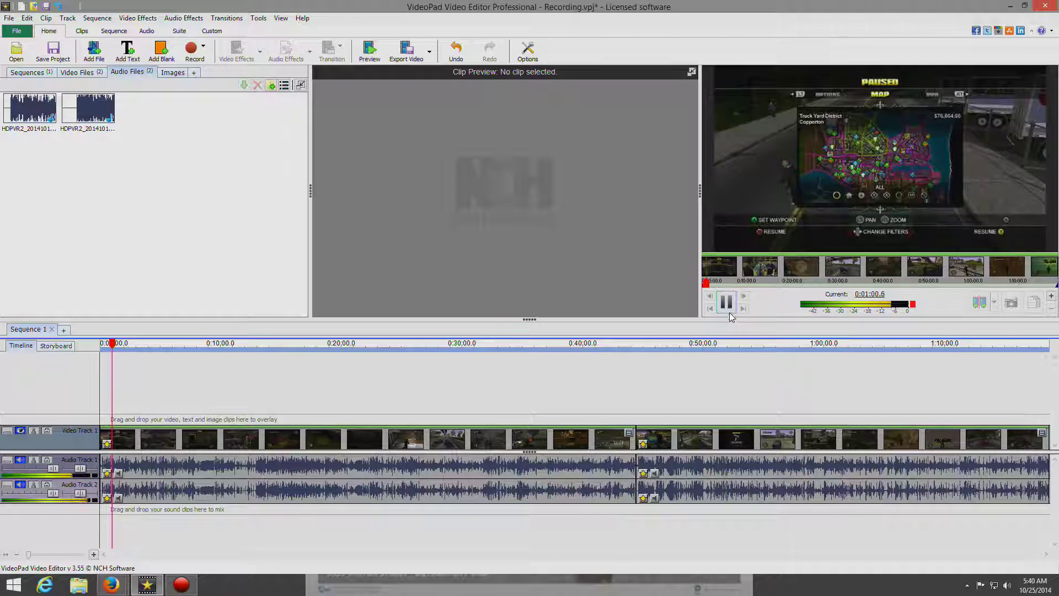
left_click(728, 312)
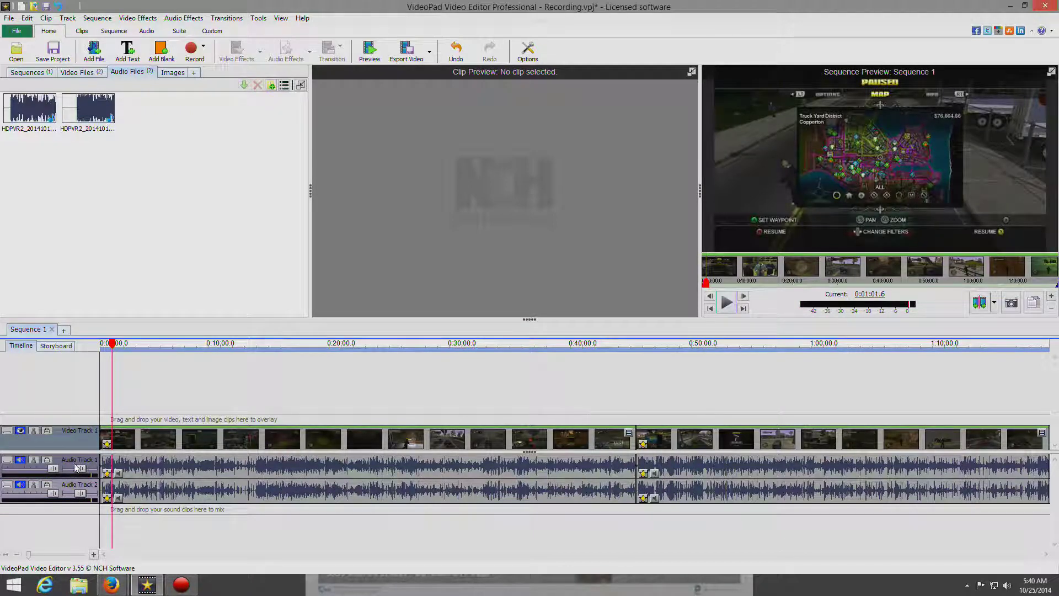
Step: Mute Audio Track 2 and play a few seconds of the sequence to hear Audio Track 1 alone
left_click(20, 485)
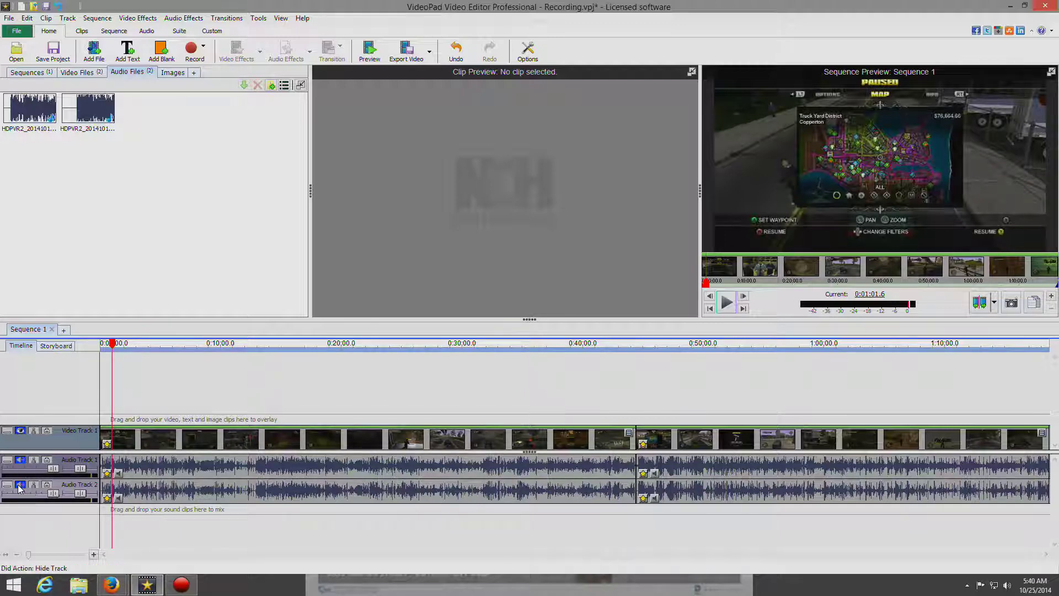
left_click(726, 302)
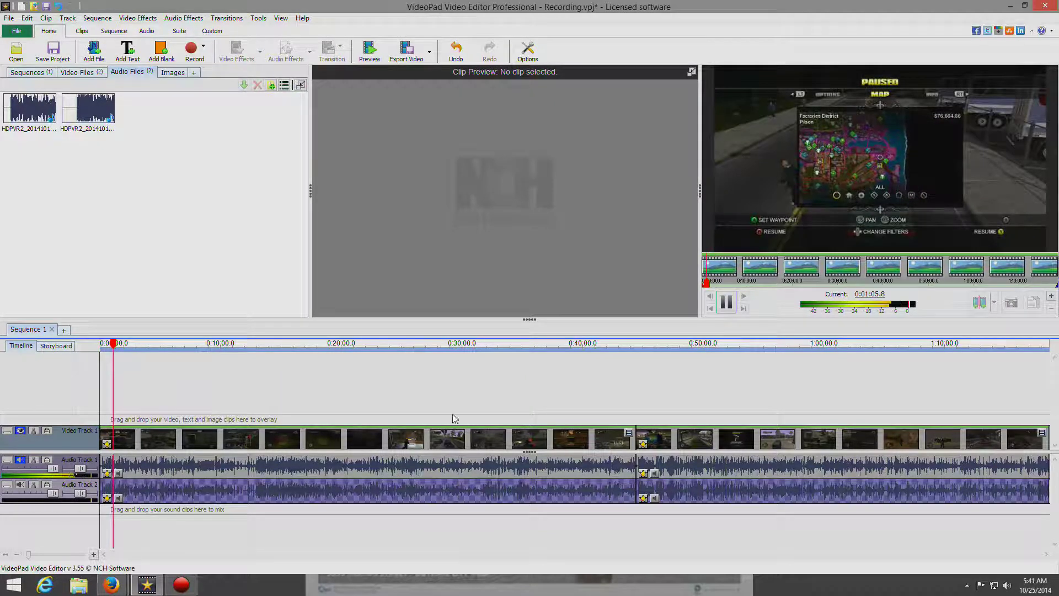
left_click(726, 304)
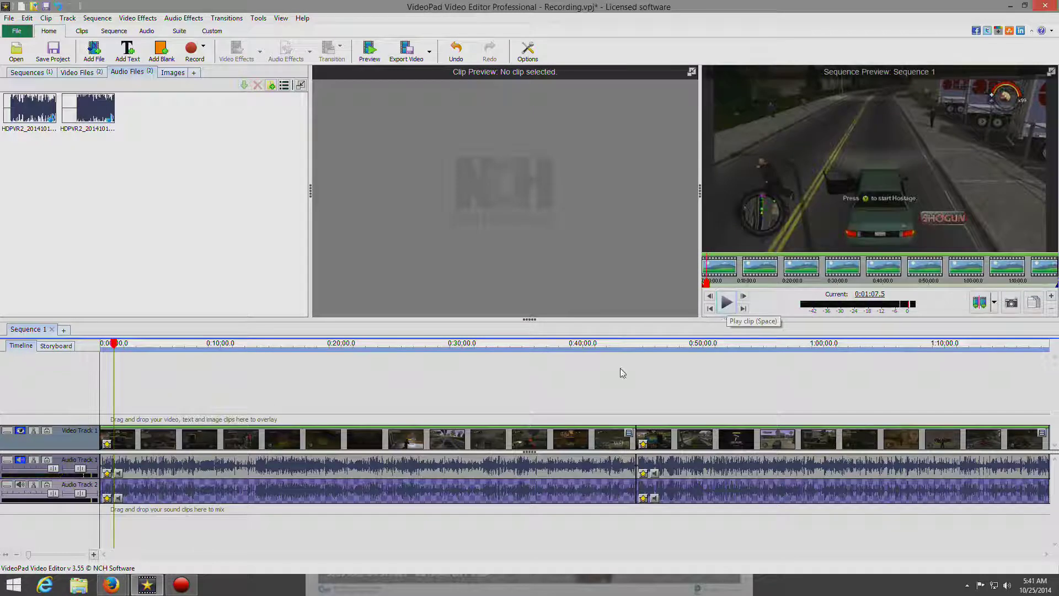
Step: Unmute Audio Track 2, mute Audio Track 1, and play a few seconds to hear the cleaned audio alone
left_click(22, 485)
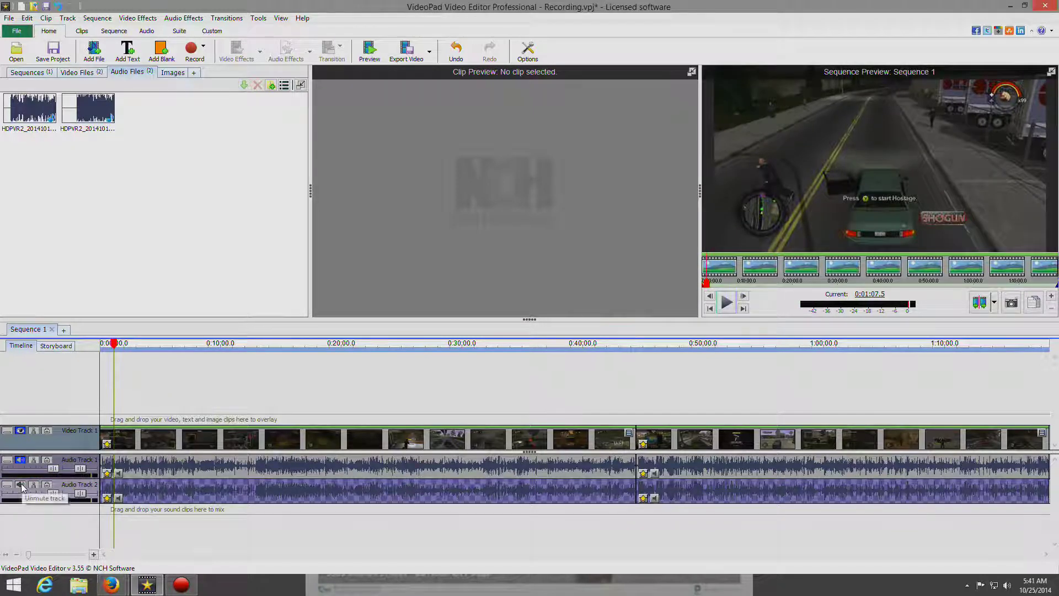
left_click(21, 460)
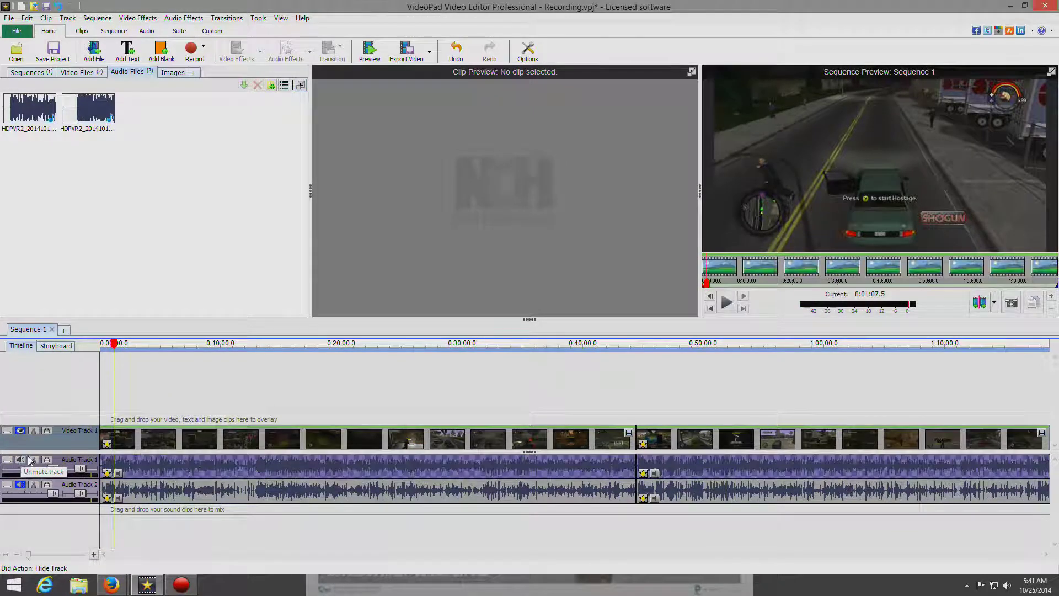
left_click(731, 305)
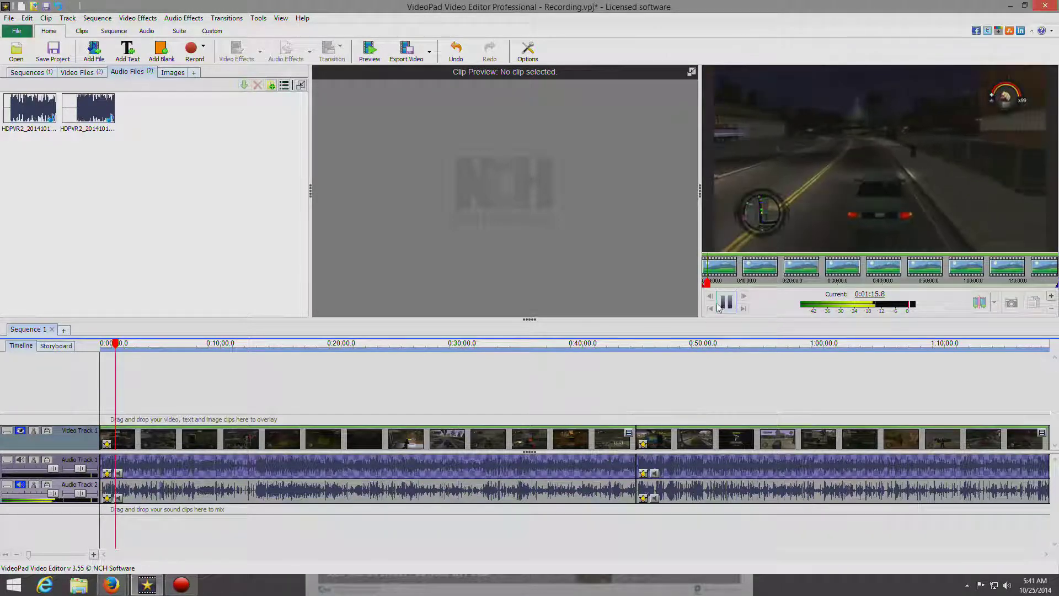
key("space")
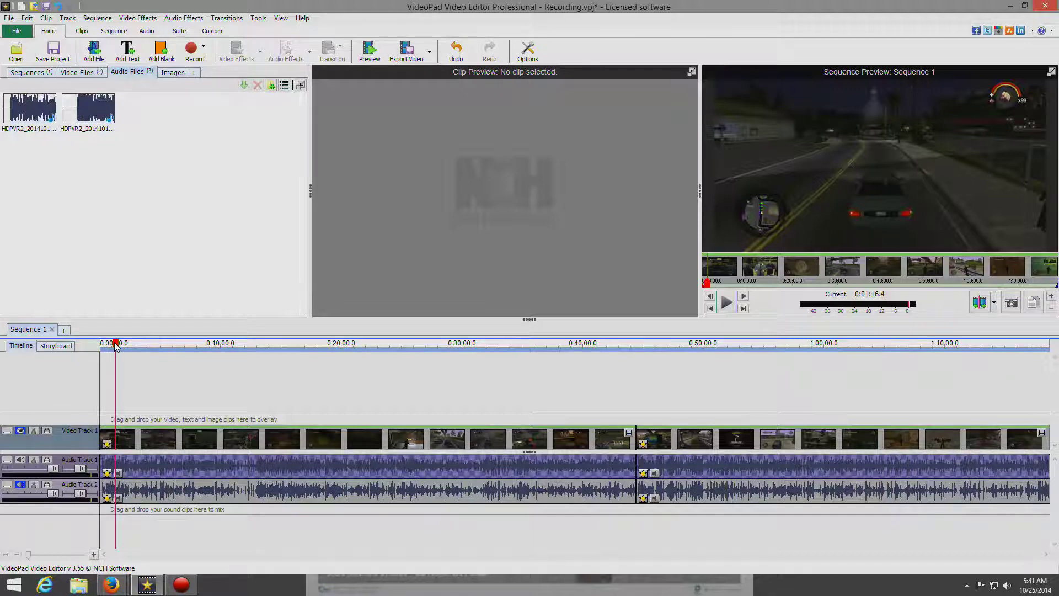
Step: Play the sequence from its start, step back to 0:00:07.0 on the paused load-game screen, and split all tracks there
left_click_drag(116, 346, 91, 349)
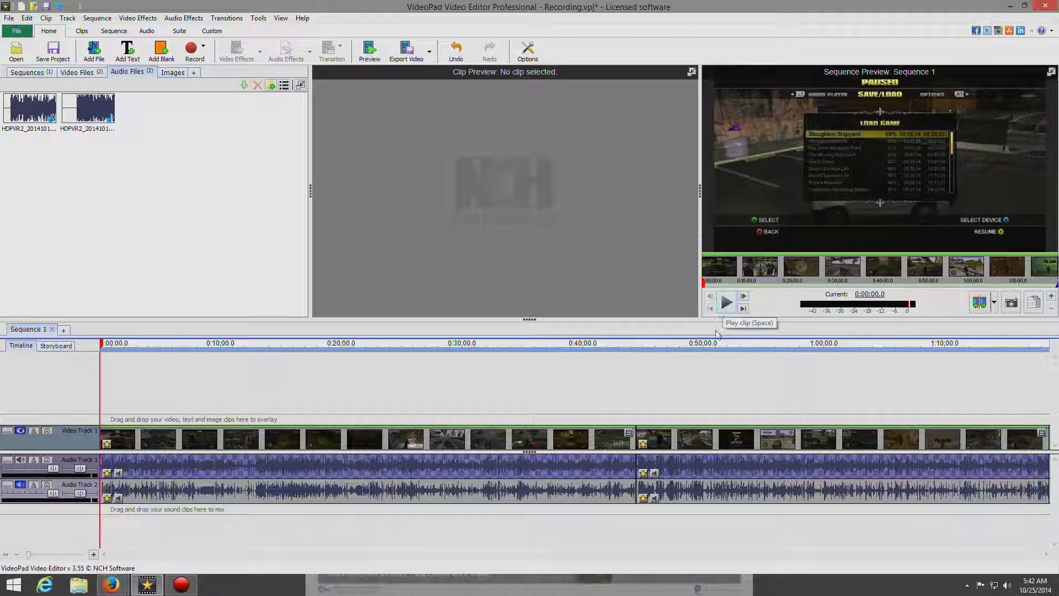
left_click(726, 309)
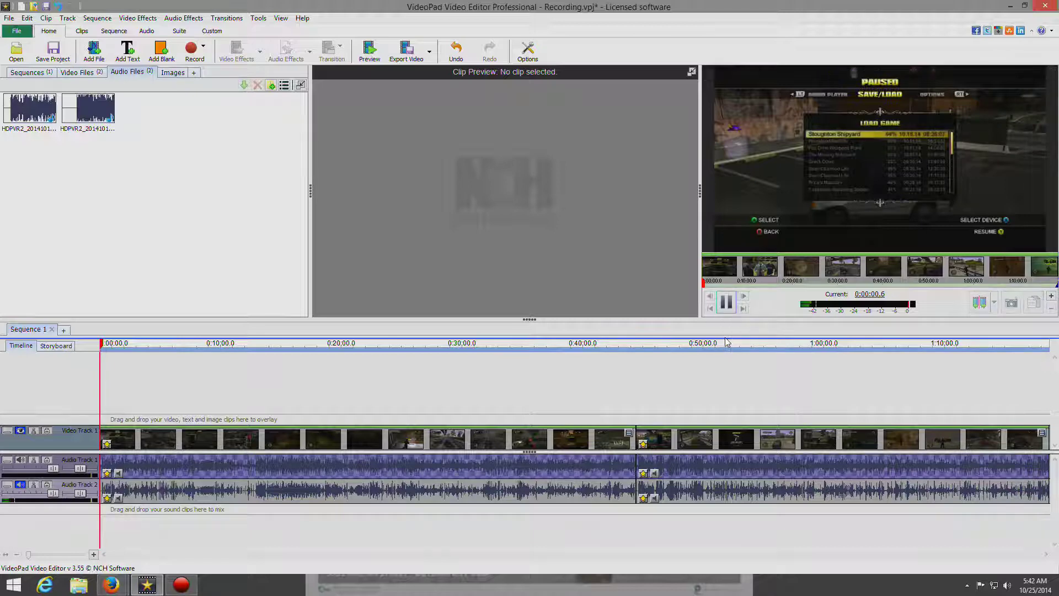
left_click(727, 309)
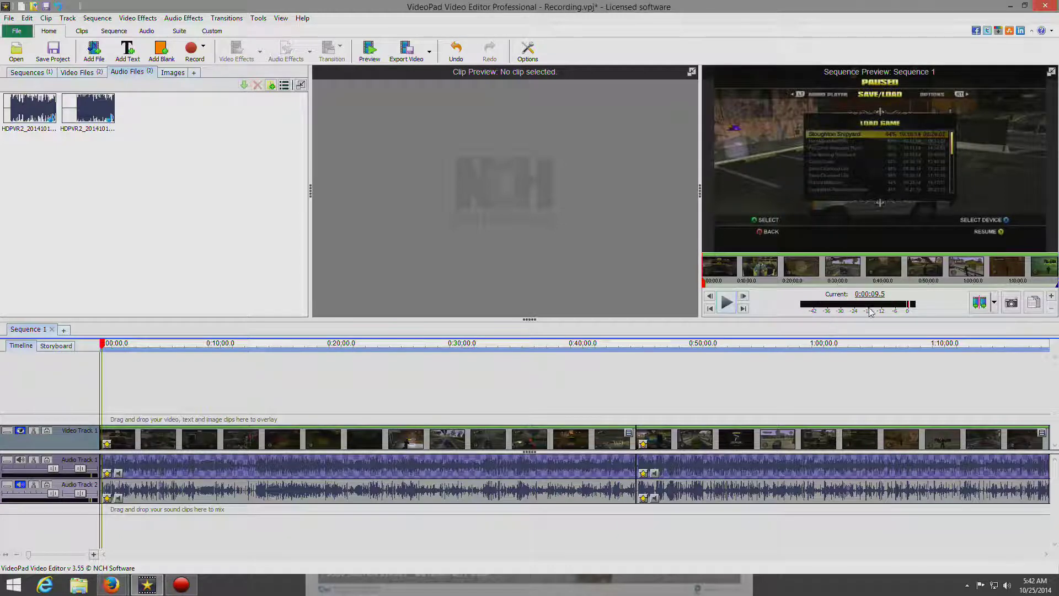
left_click(711, 296)
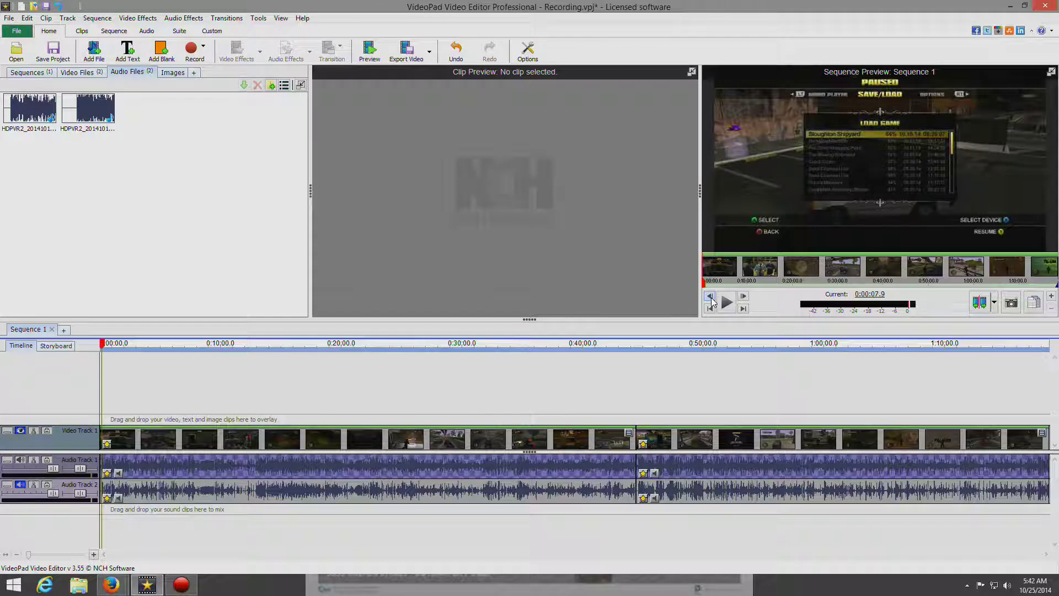
left_click(710, 297)
left_click(711, 297)
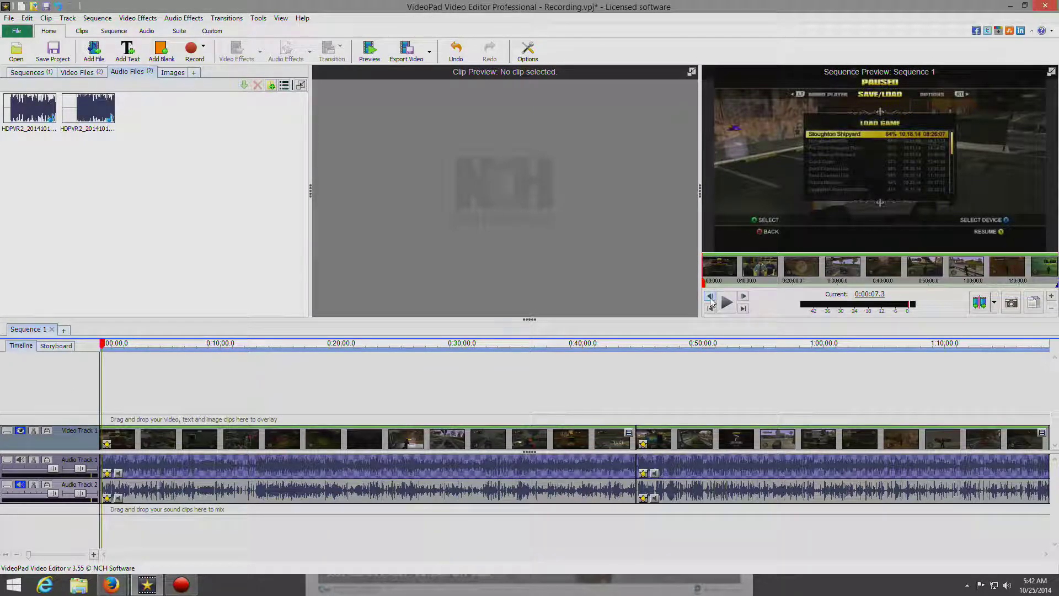
left_click(711, 298)
left_click(710, 298)
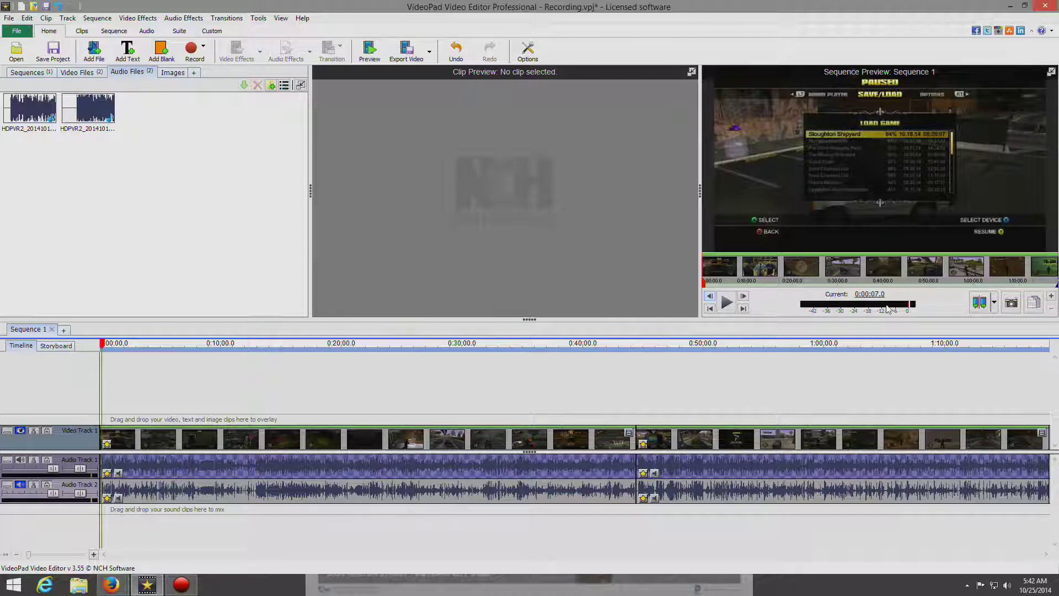
left_click(979, 303)
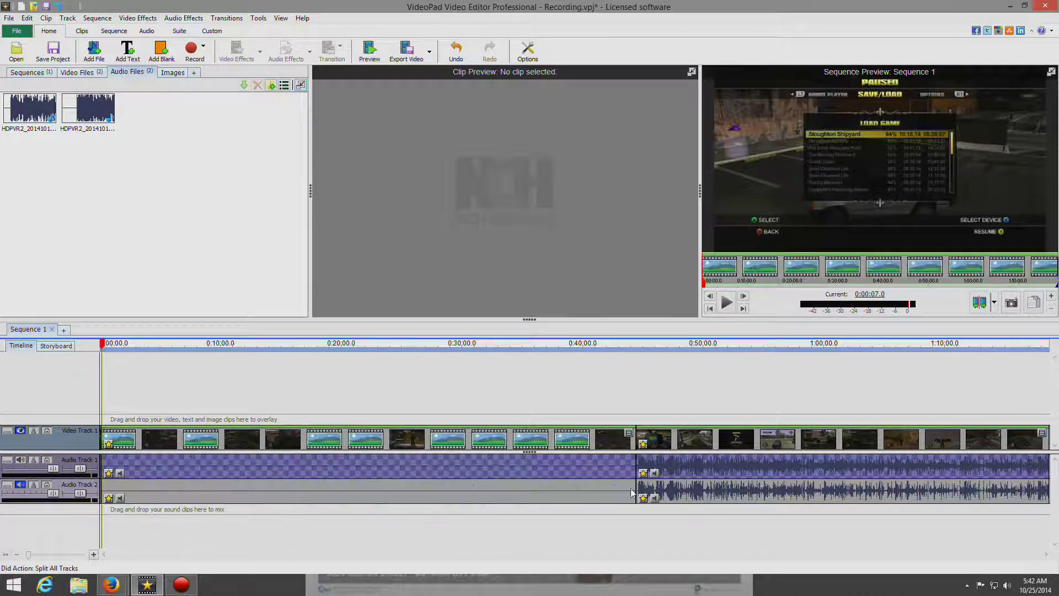
Step: Delete the seven-second opening piece from Audio Track 2, Audio Track 1 and the linked video on Video Track 1
left_click(105, 344)
left_click(118, 343)
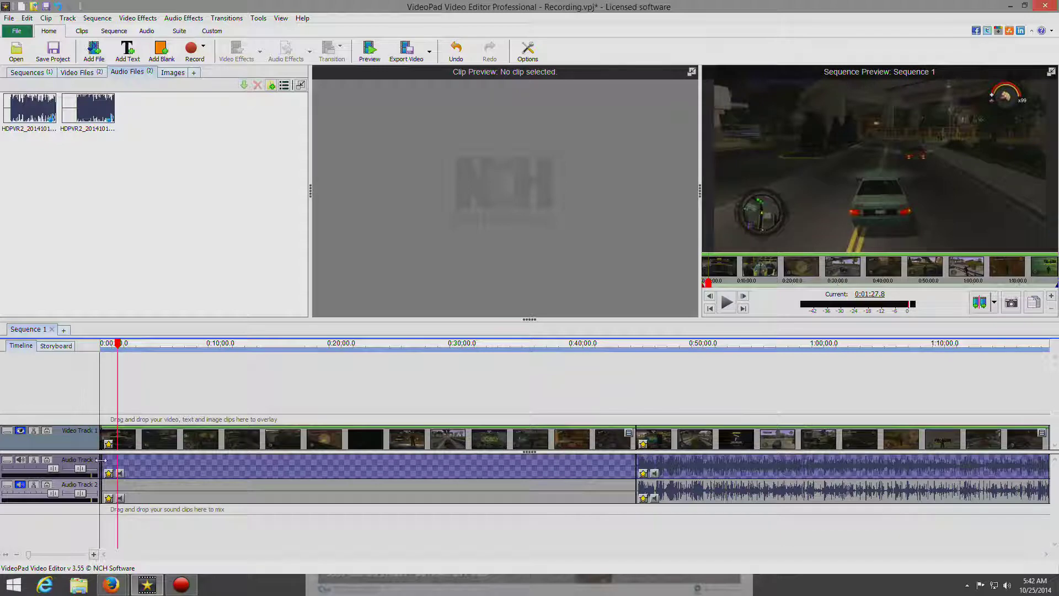
left_click_drag(29, 554, 80, 561)
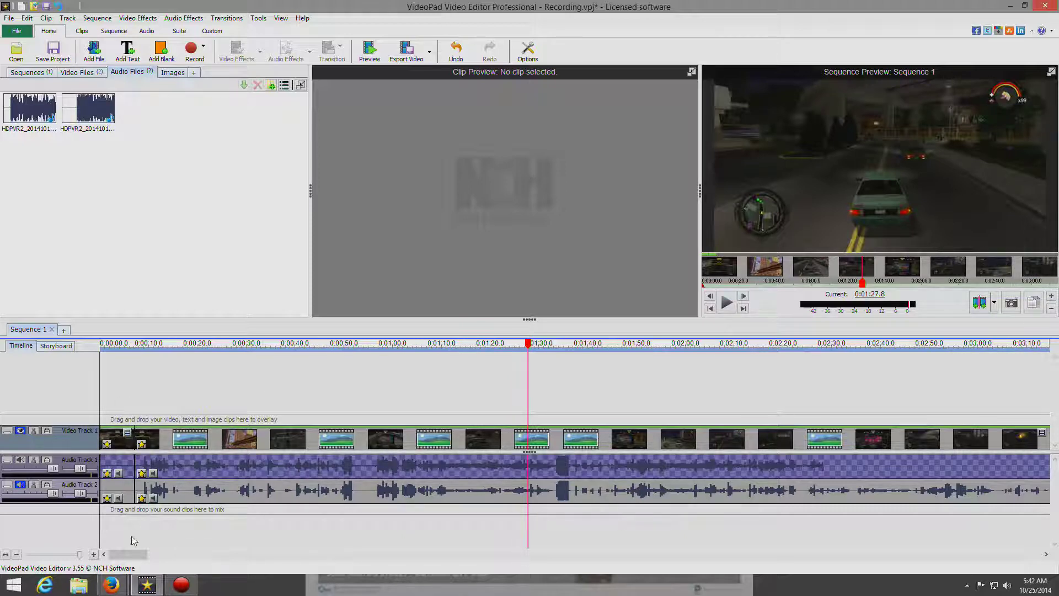
left_click(124, 485)
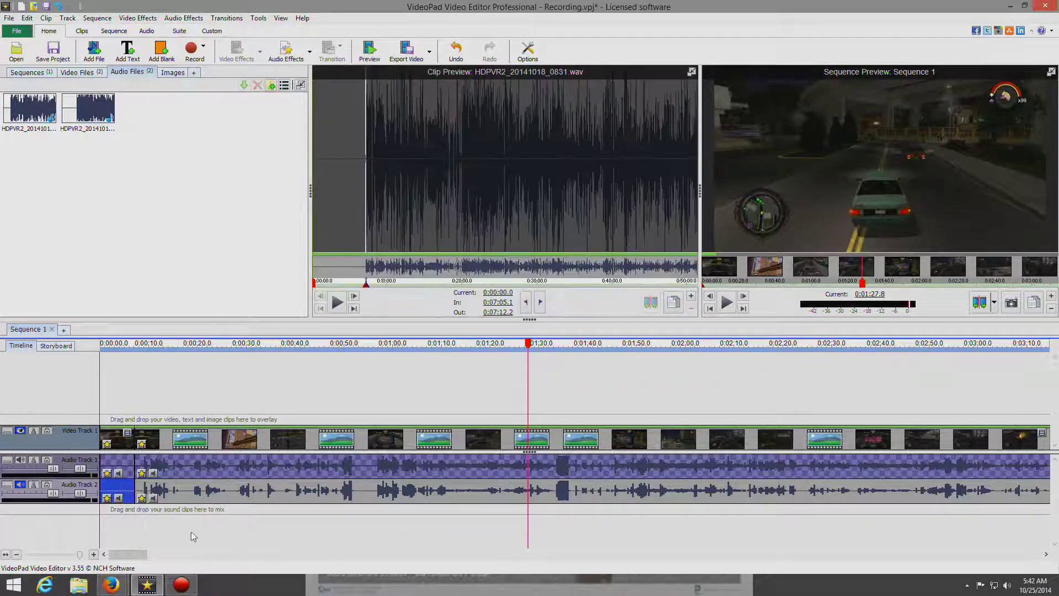
key("Delete")
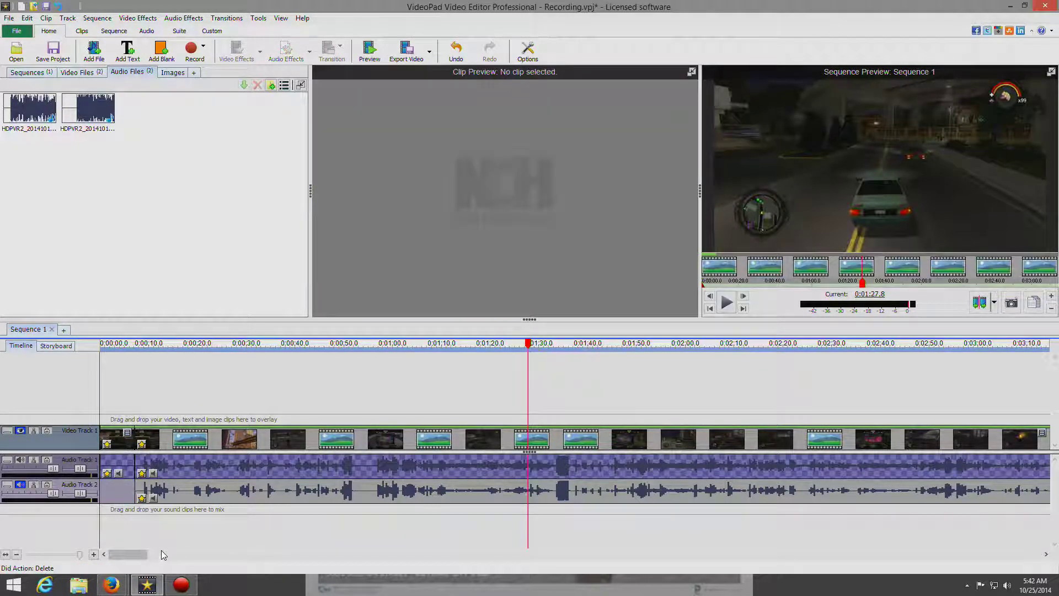
left_click(119, 459)
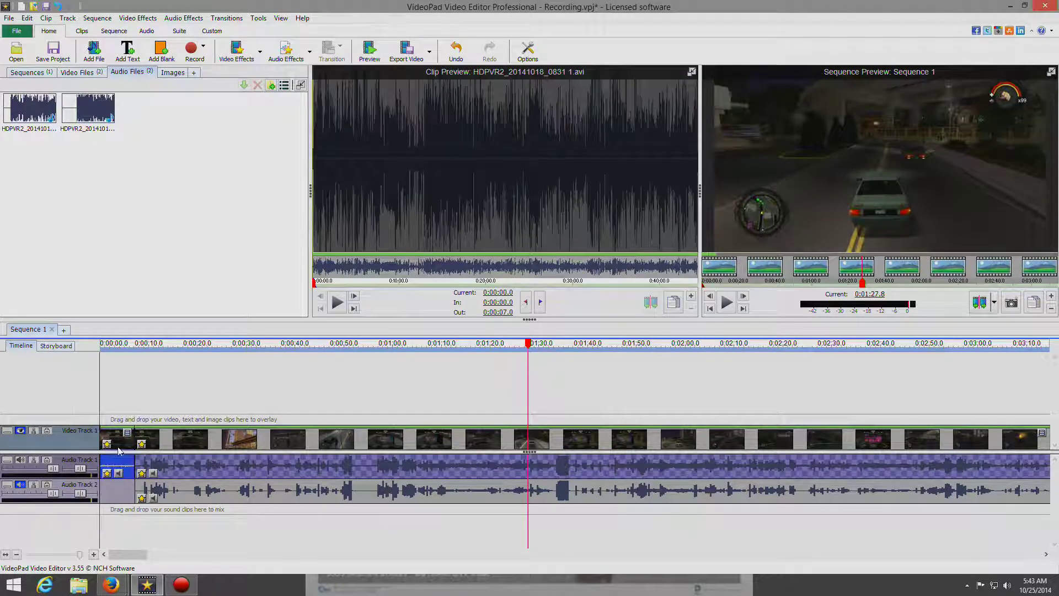
key("Delete")
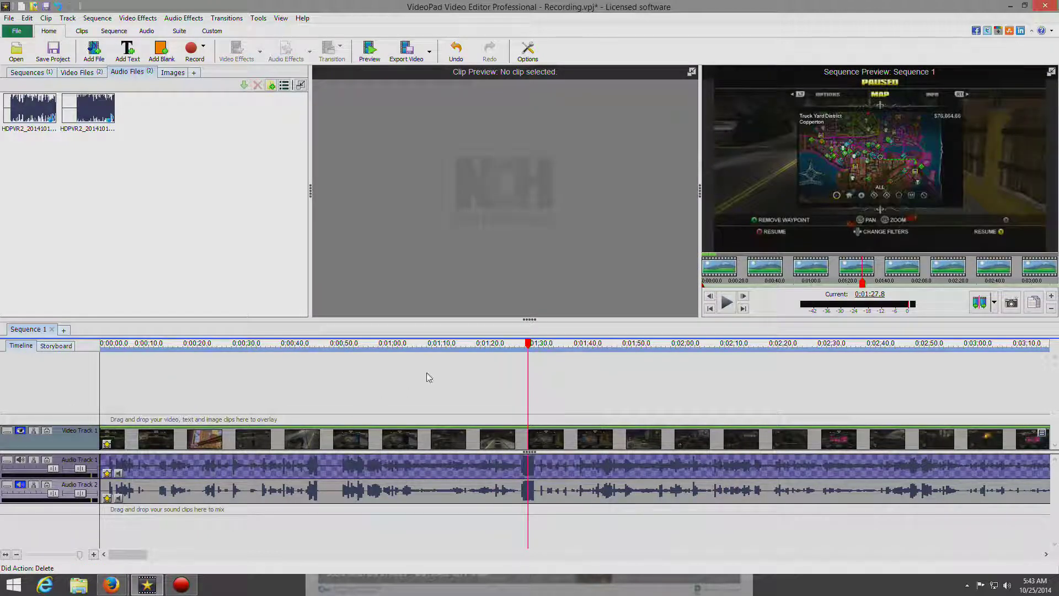
Step: Play the trimmed sequence from the beginning for about ten seconds to check its new opening
left_click_drag(528, 343, 94, 335)
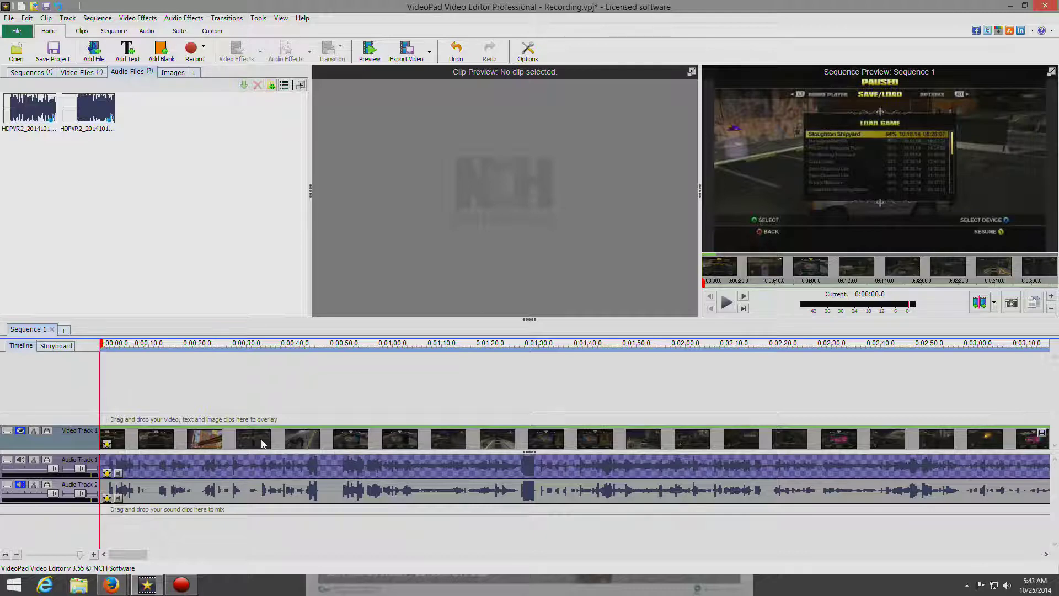
left_click(726, 303)
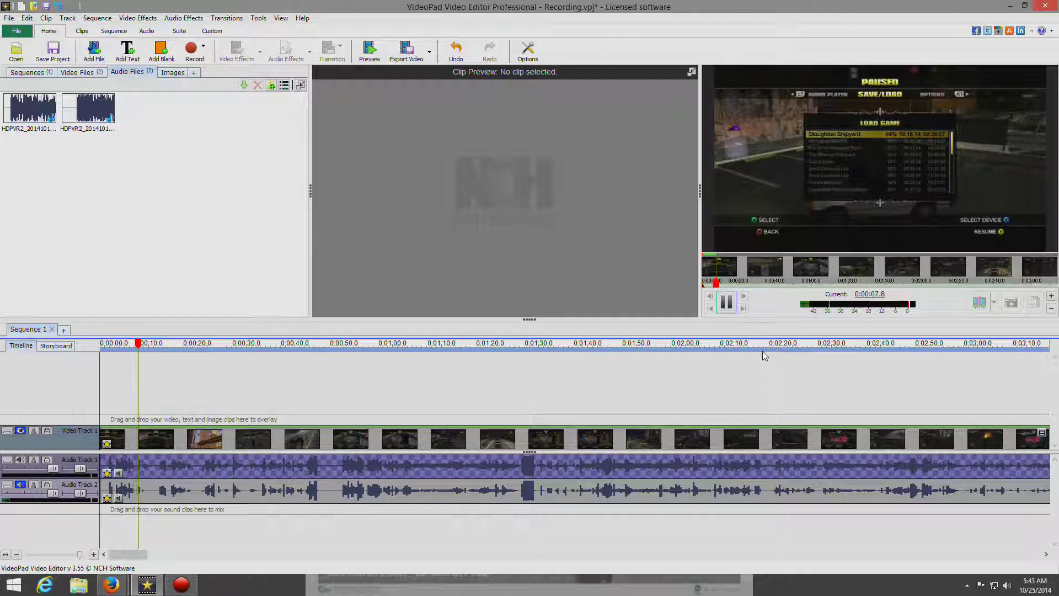
left_click(726, 301)
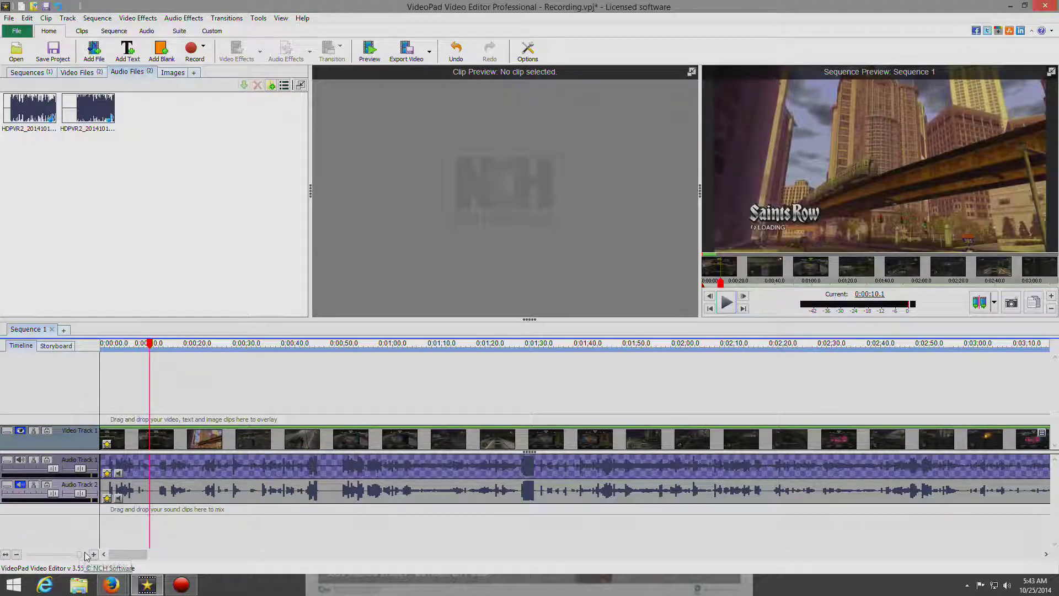
Step: Locate the black transition frame at the end of the cutscene and place the sequence playhead there at 0:09:19.0
left_click_drag(79, 554, 27, 555)
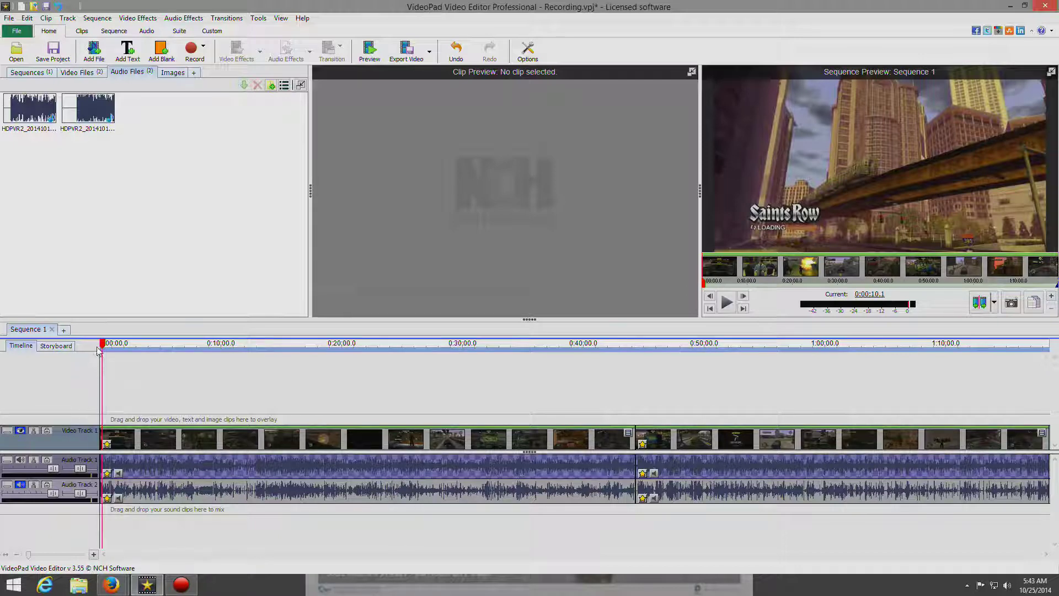
left_click(108, 346)
left_click_drag(108, 346, 197, 346)
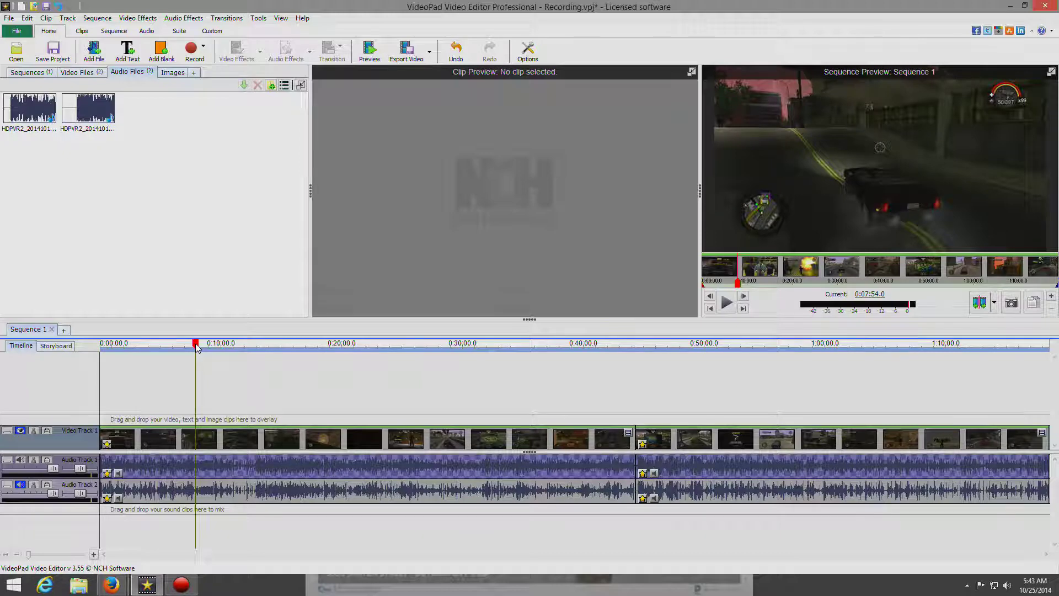
left_click_drag(197, 346, 199, 346)
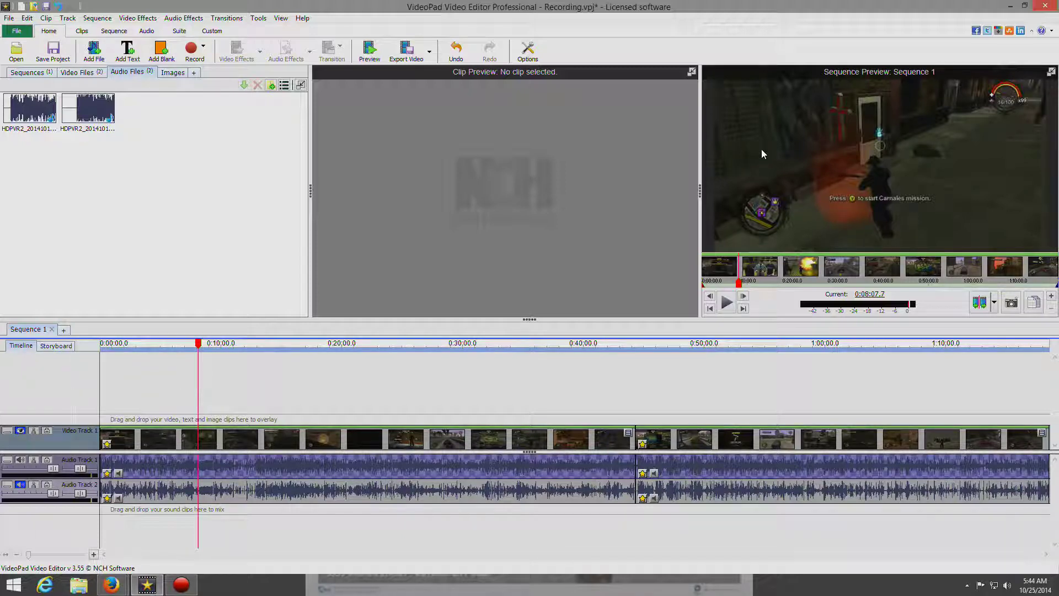
left_click(199, 343)
left_click_drag(201, 343, 212, 344)
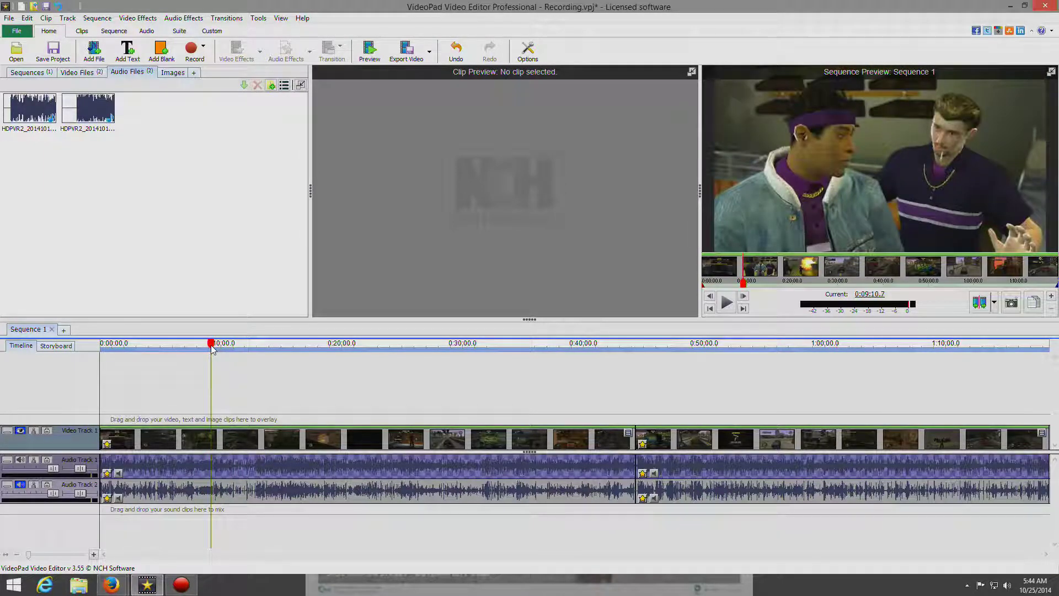
left_click(728, 310)
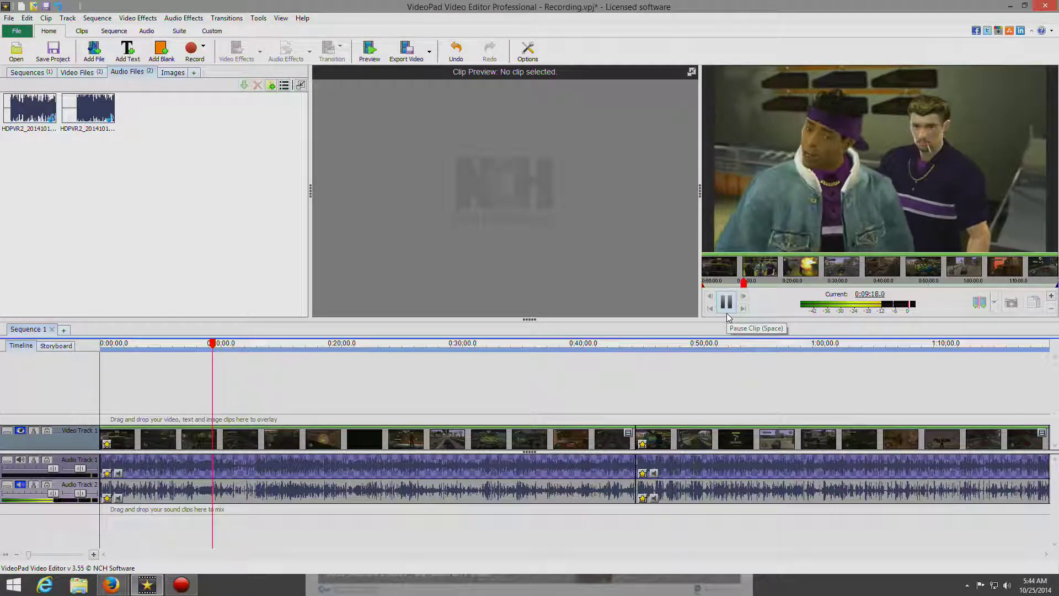
left_click(726, 307)
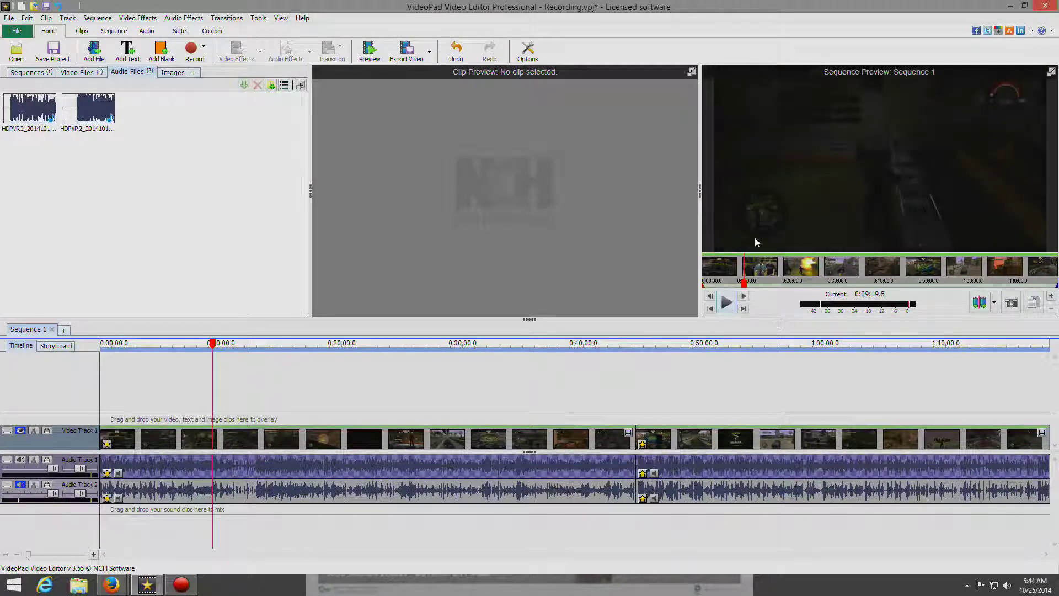
left_click(709, 297)
left_click(710, 298)
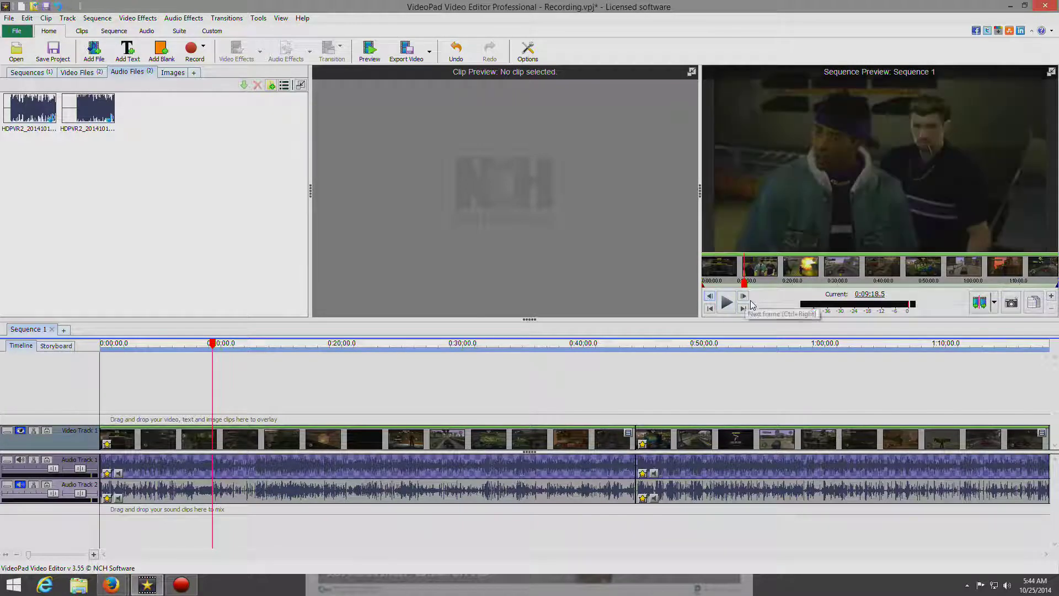
left_click(744, 298)
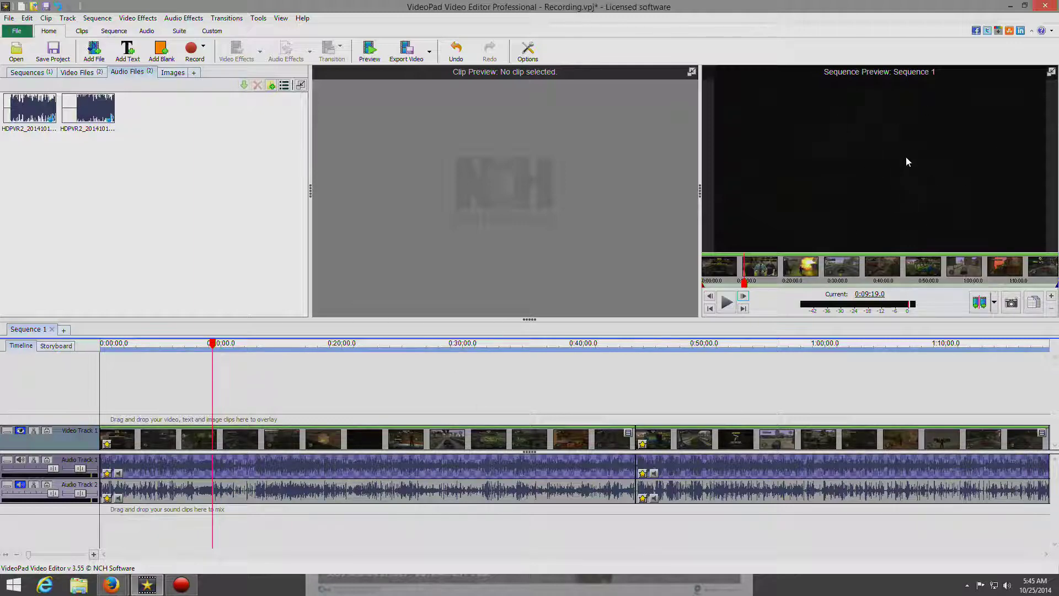
Step: Split all tracks at 0:09:19.0 and again at 0:22:19.8, past the failed mission restart
left_click(980, 302)
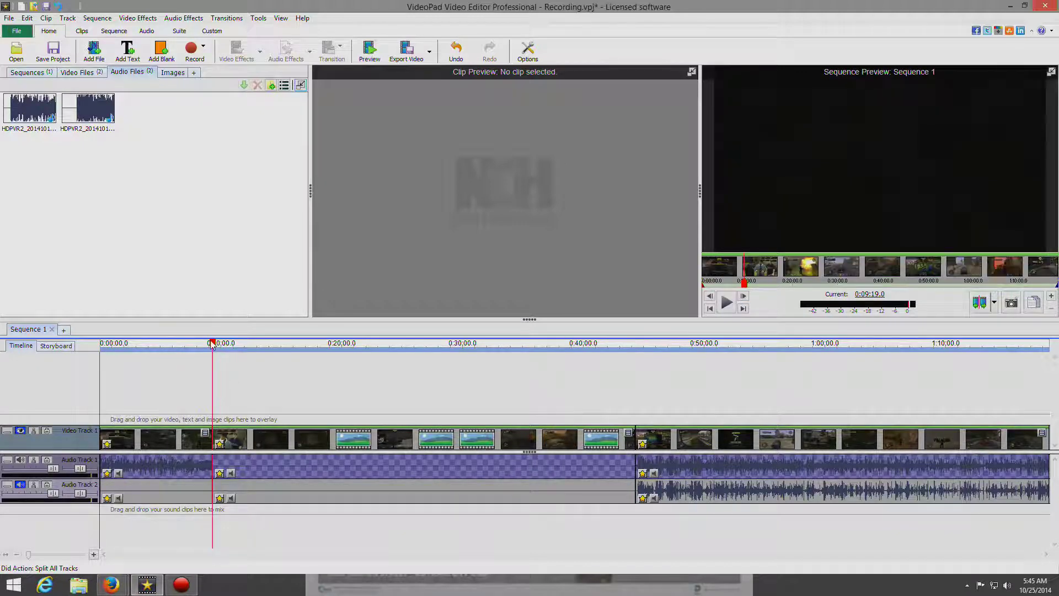
left_click_drag(212, 343, 347, 344)
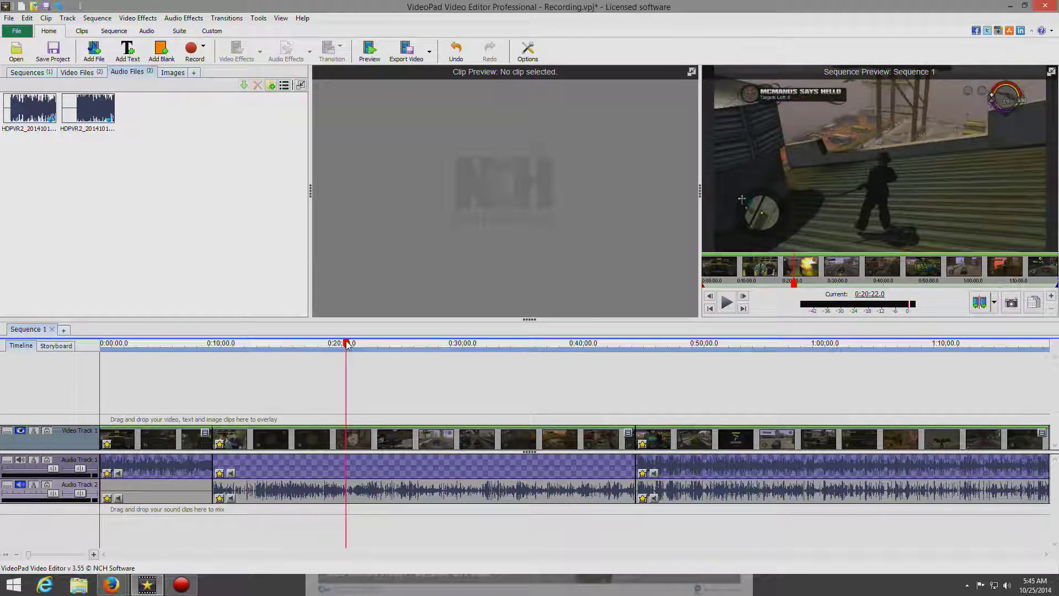
left_click_drag(347, 345, 348, 345)
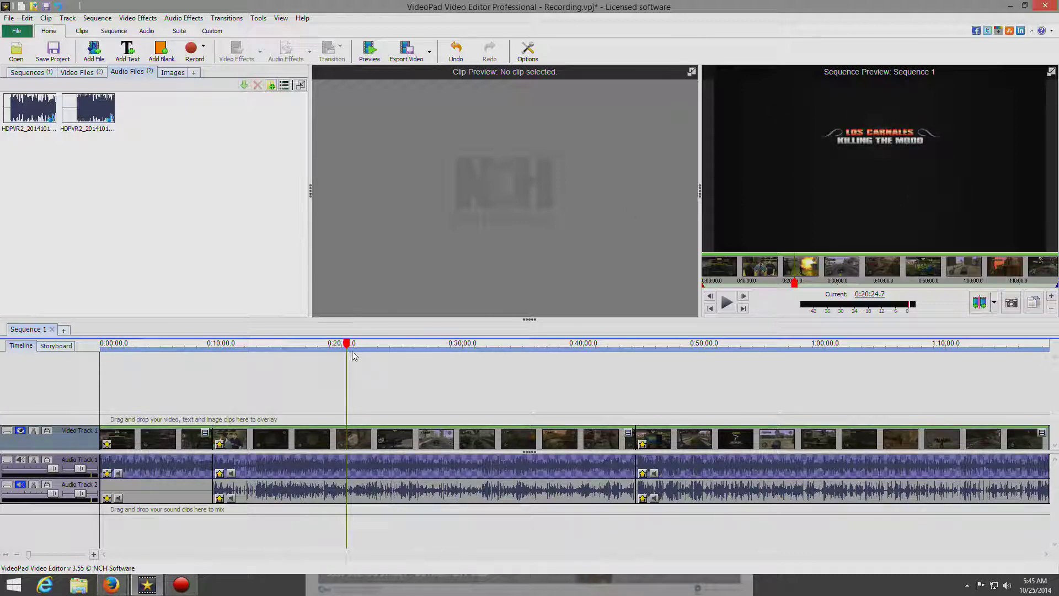
left_click_drag(346, 343, 345, 343)
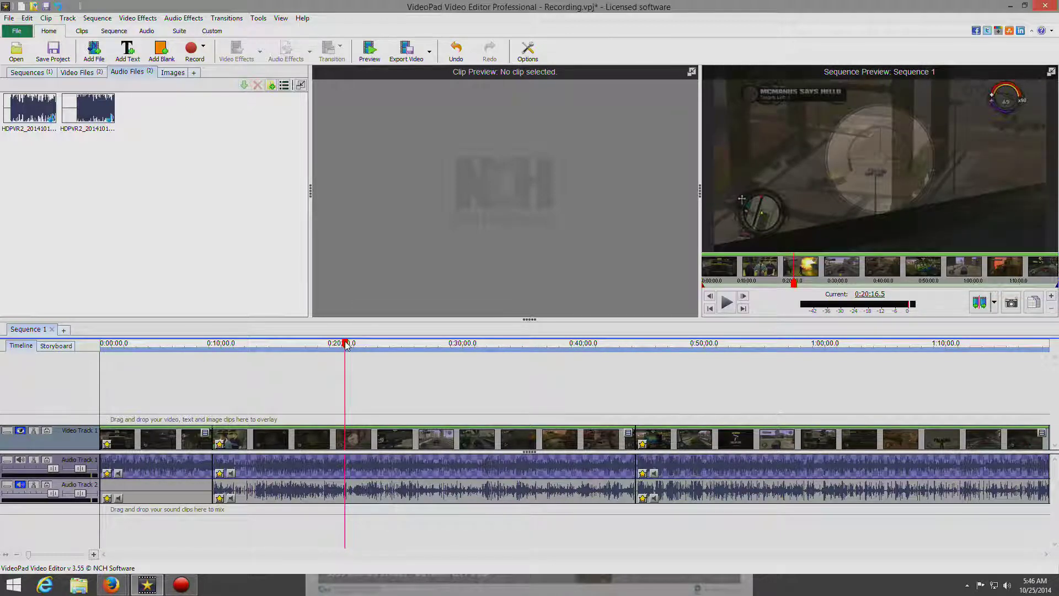
left_click_drag(346, 344, 370, 345)
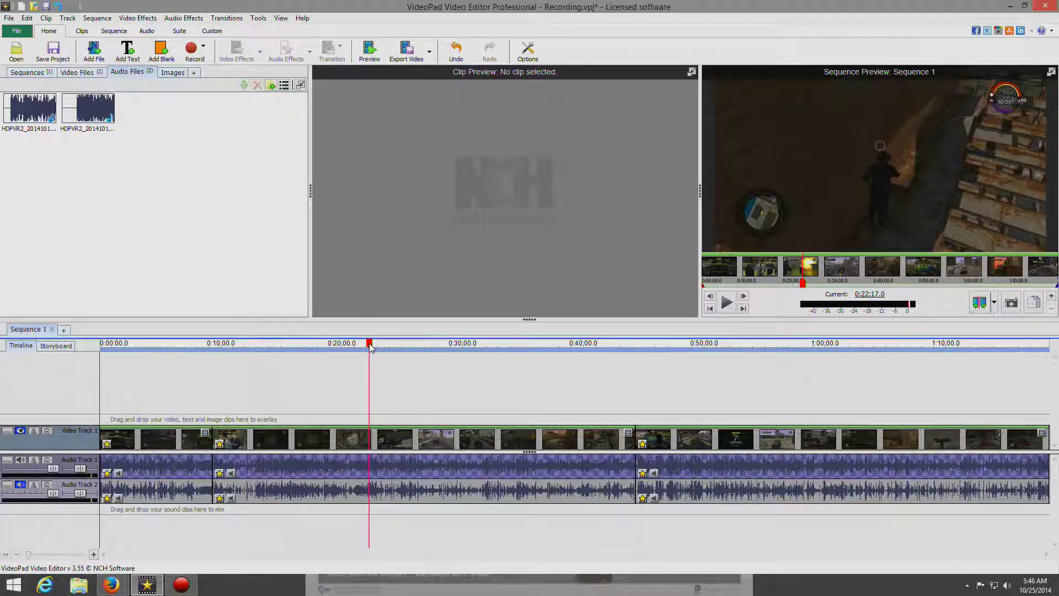
left_click_drag(370, 345, 371, 349)
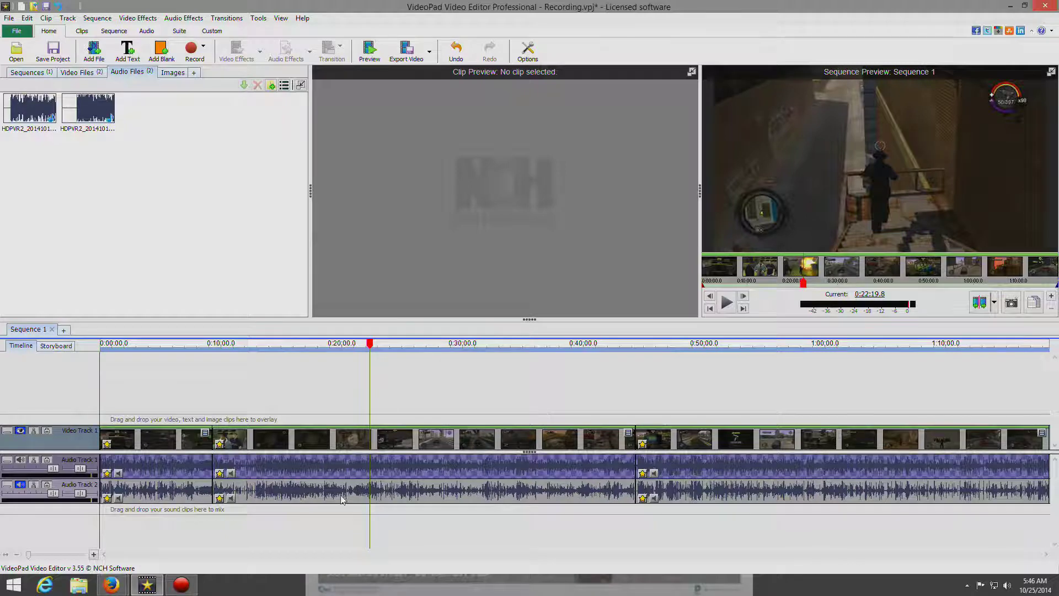
left_click(980, 303)
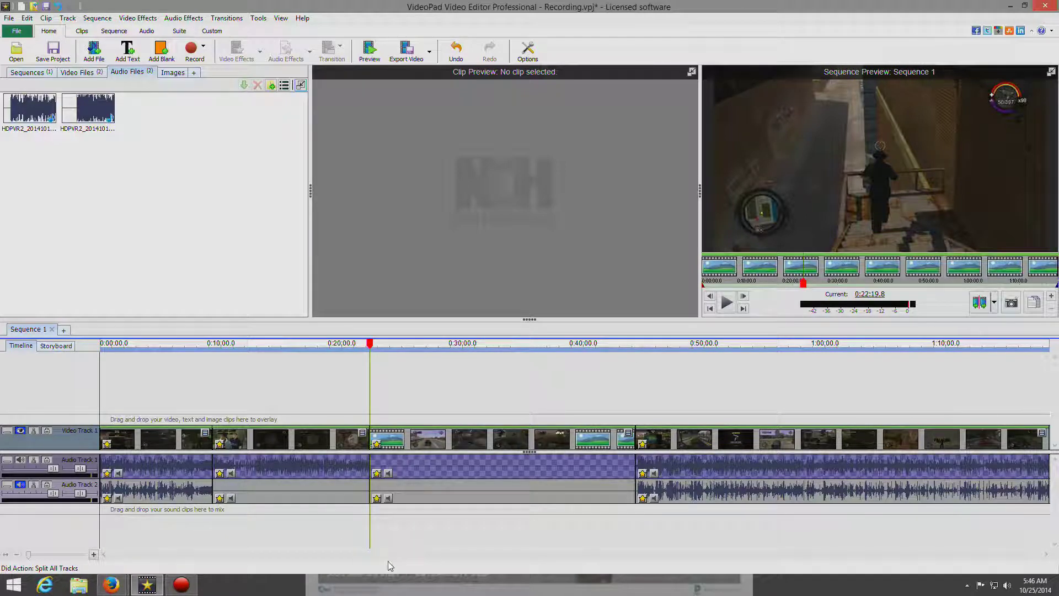
Step: Delete the piece between the two new splits from Audio Track 2, Audio Track 1 and the linked video
left_click(286, 496)
left_click(286, 495)
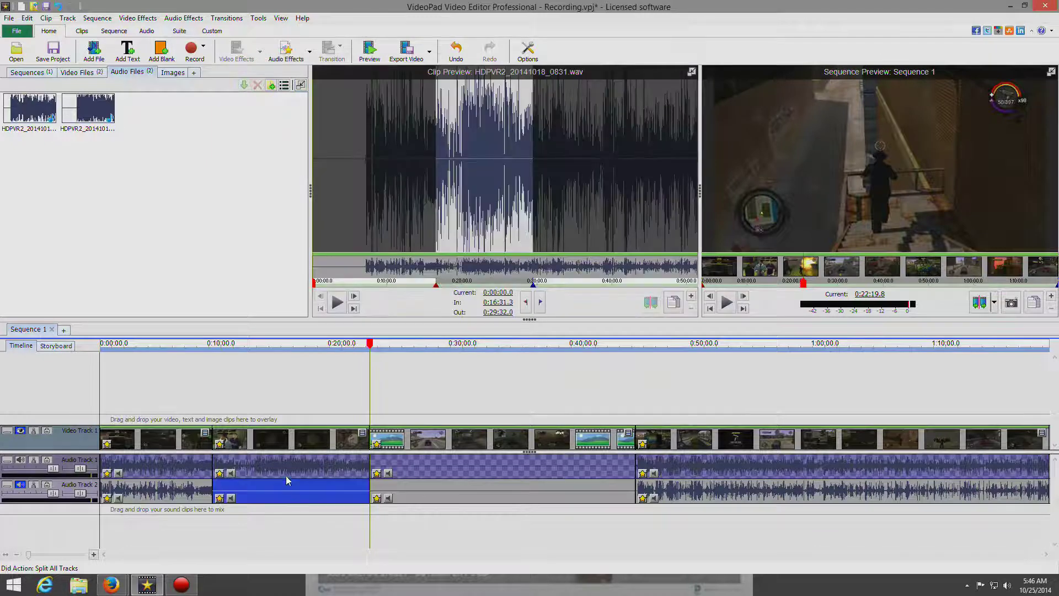
key("Delete")
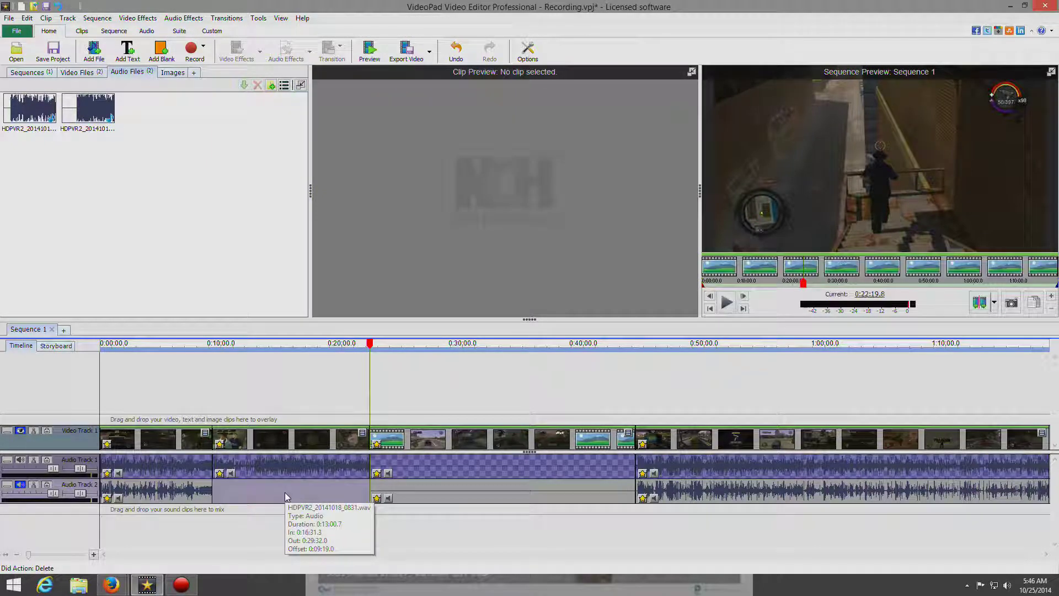
left_click(339, 462)
key("Delete")
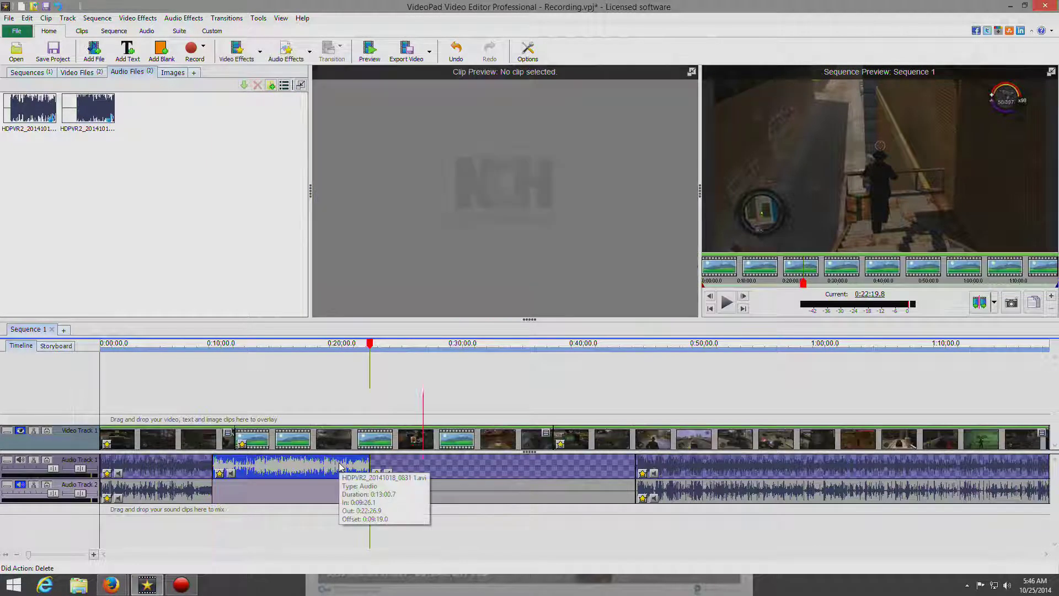
Step: Locate the moment the purple car drives off after the hitman menu and split all tracks there at 0:11:48.6
left_click_drag(425, 345, 233, 348)
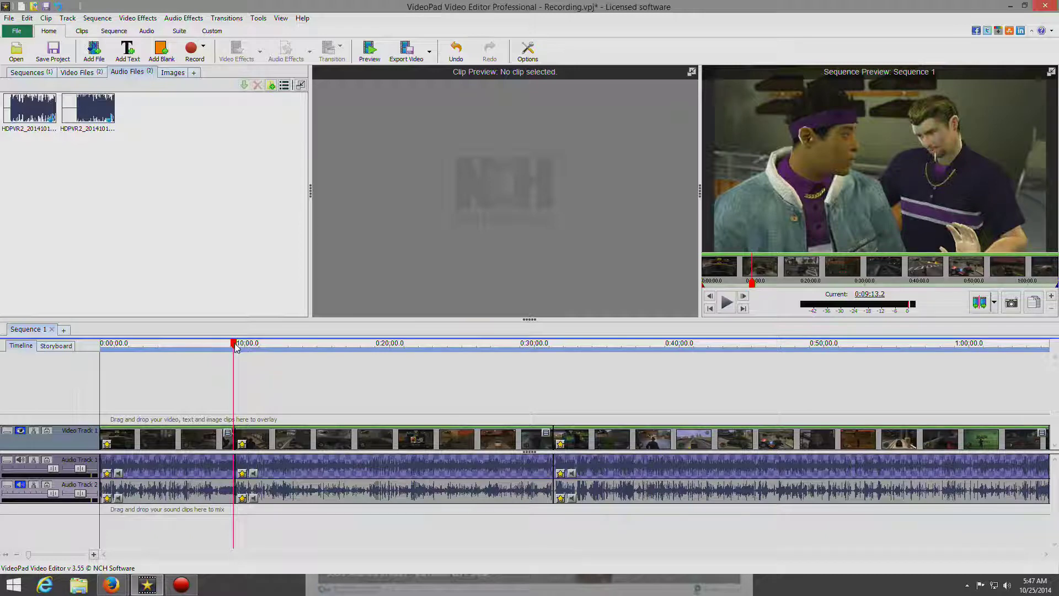
left_click_drag(234, 346, 351, 342)
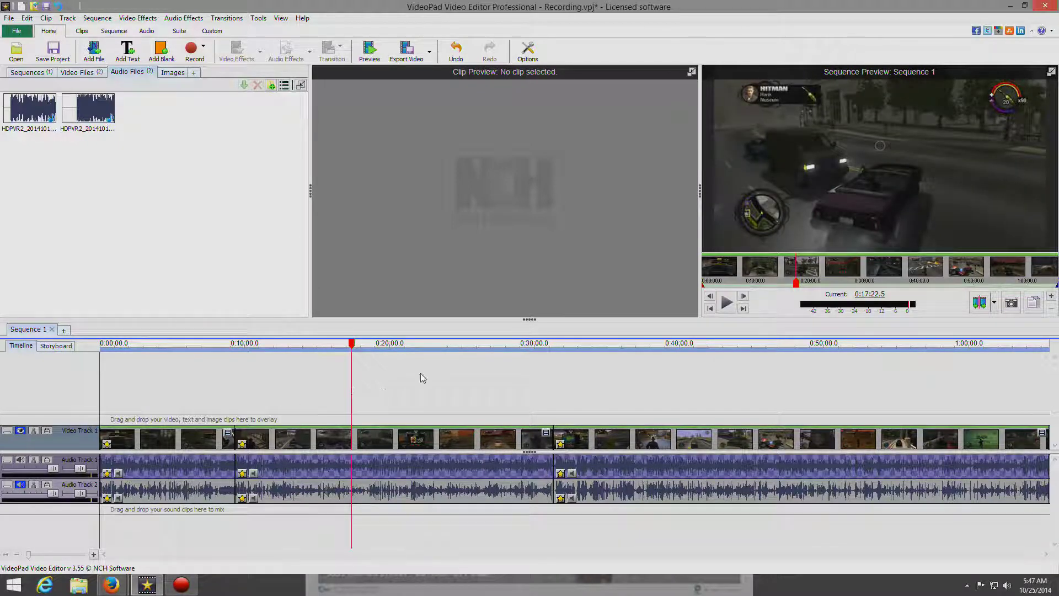
mouse_move(351, 348)
left_mouse_down()
mouse_move(376, 351)
mouse_move(351, 345)
left_mouse_up()
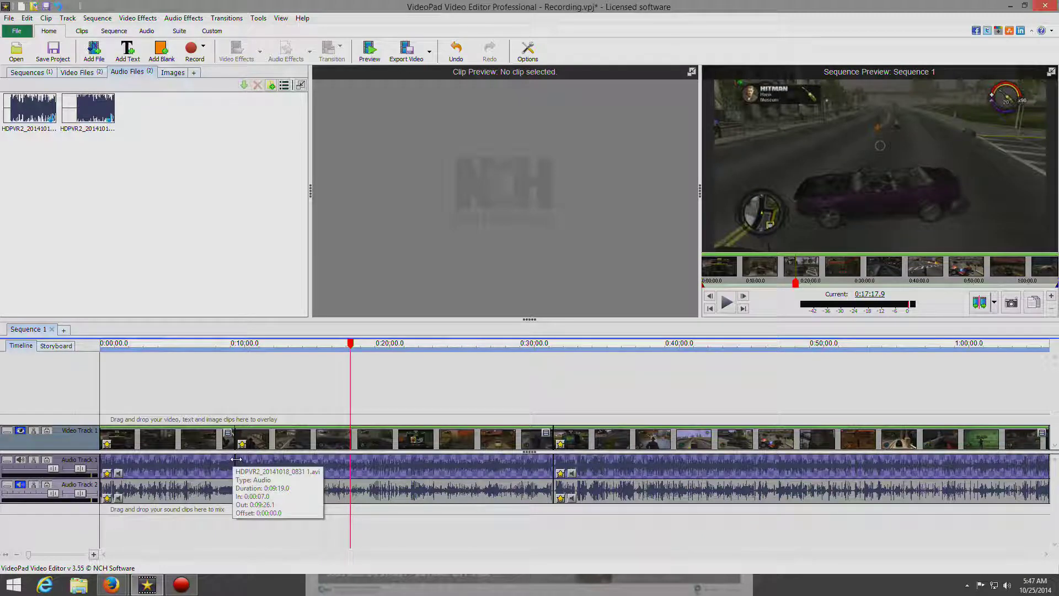
left_click_drag(350, 346, 333, 344)
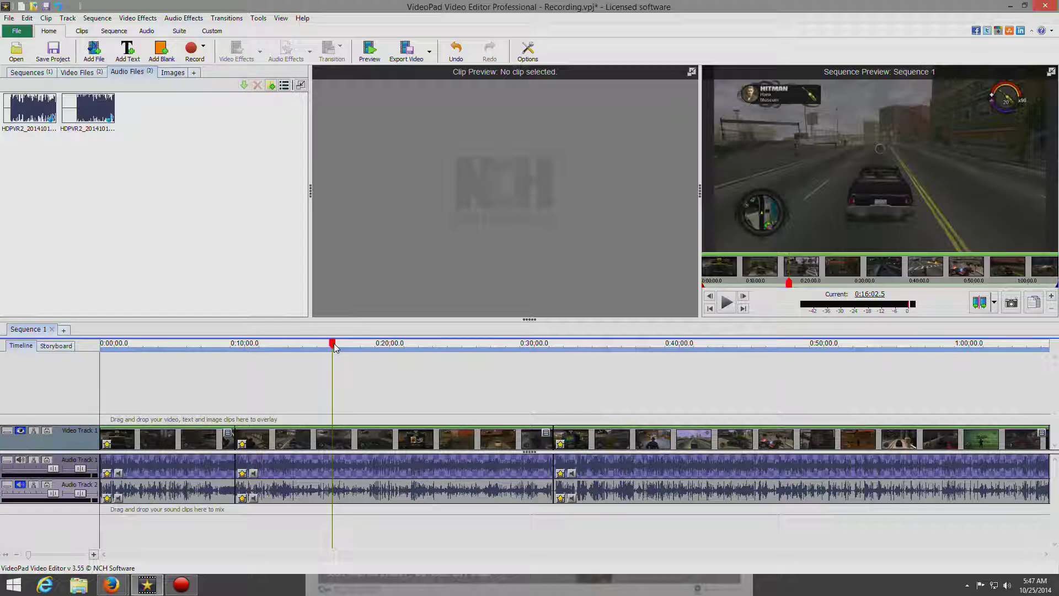
left_click_drag(333, 346, 271, 353)
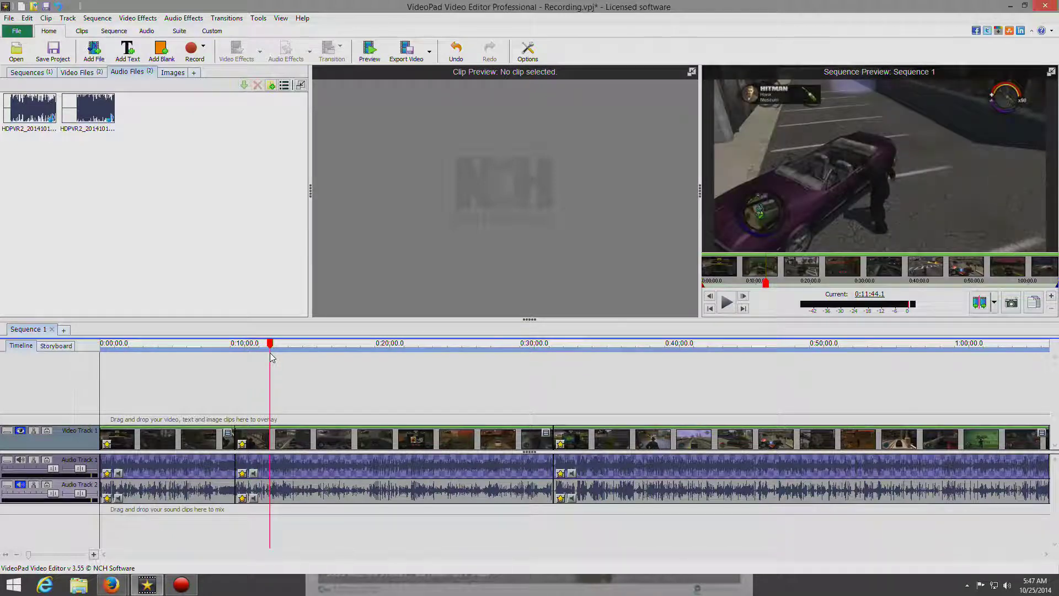
left_click_drag(270, 354, 269, 349)
left_click_drag(28, 554, 77, 563)
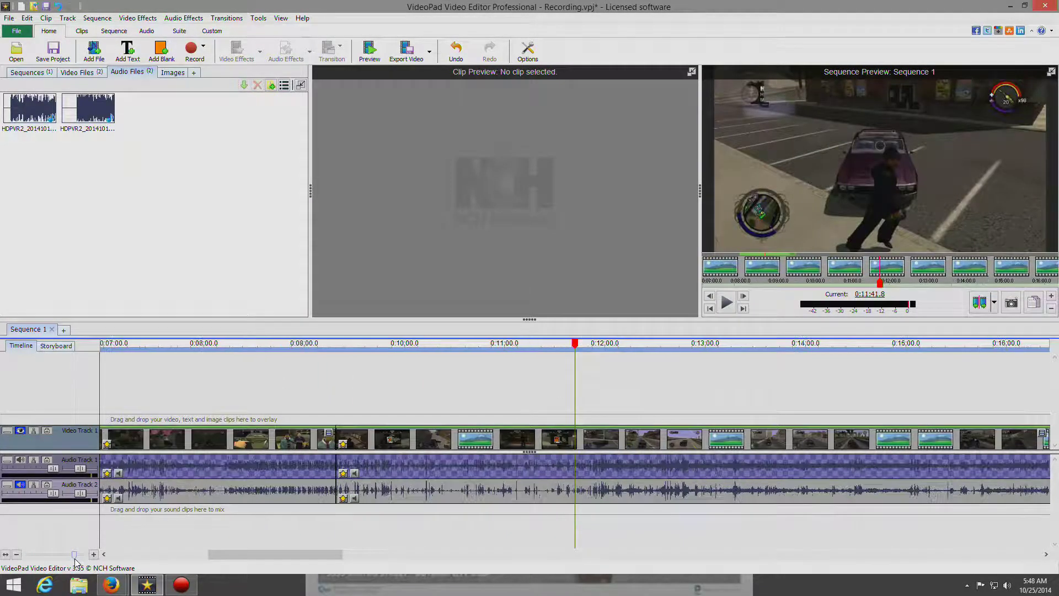
mouse_move(575, 344)
left_mouse_down()
mouse_move(547, 346)
mouse_move(572, 353)
left_mouse_up()
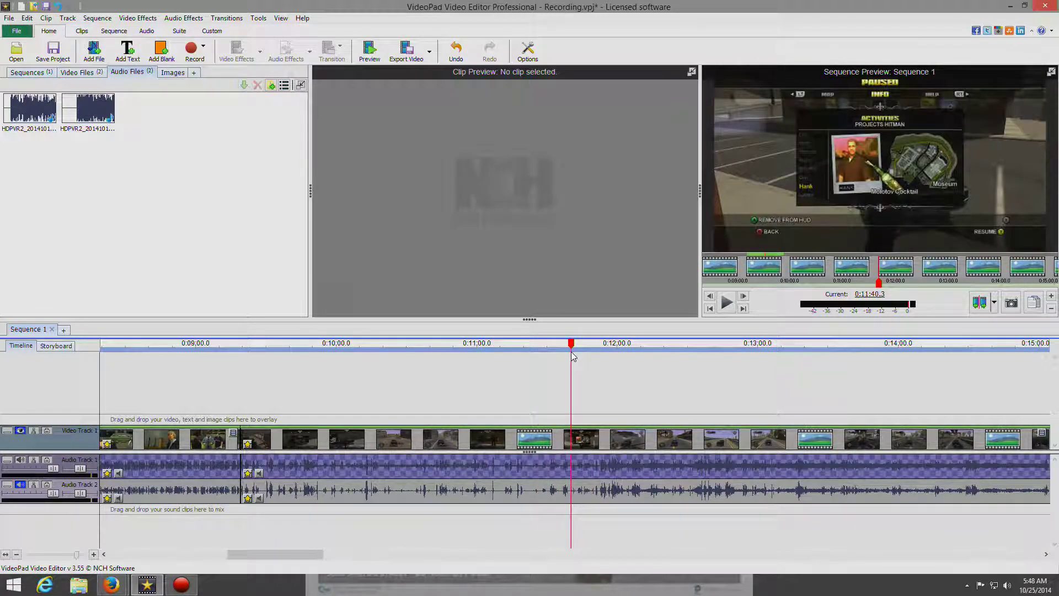
left_click_drag(572, 346, 586, 354)
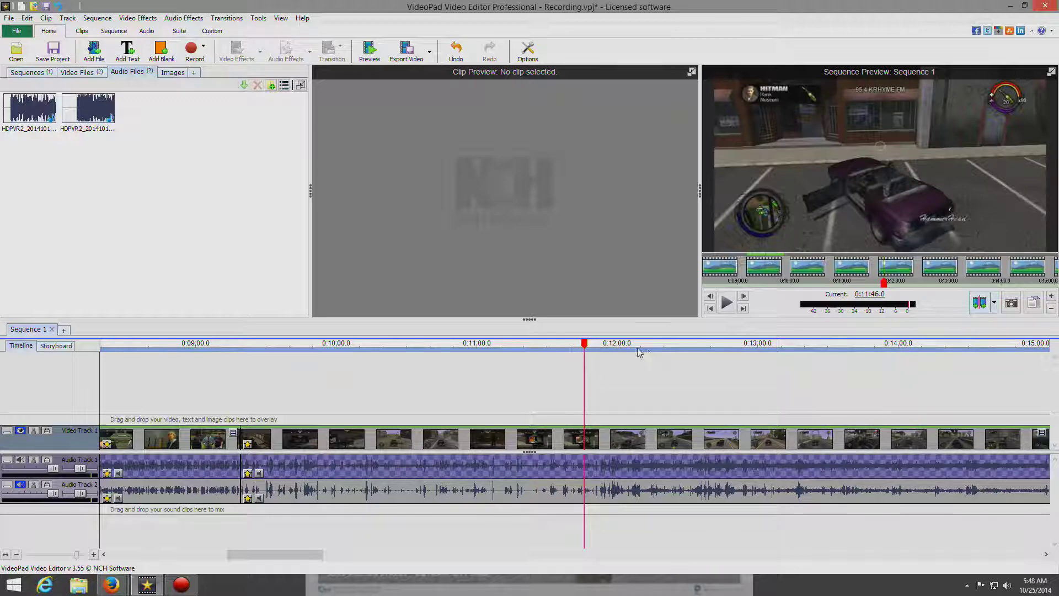
left_click_drag(580, 348, 592, 353)
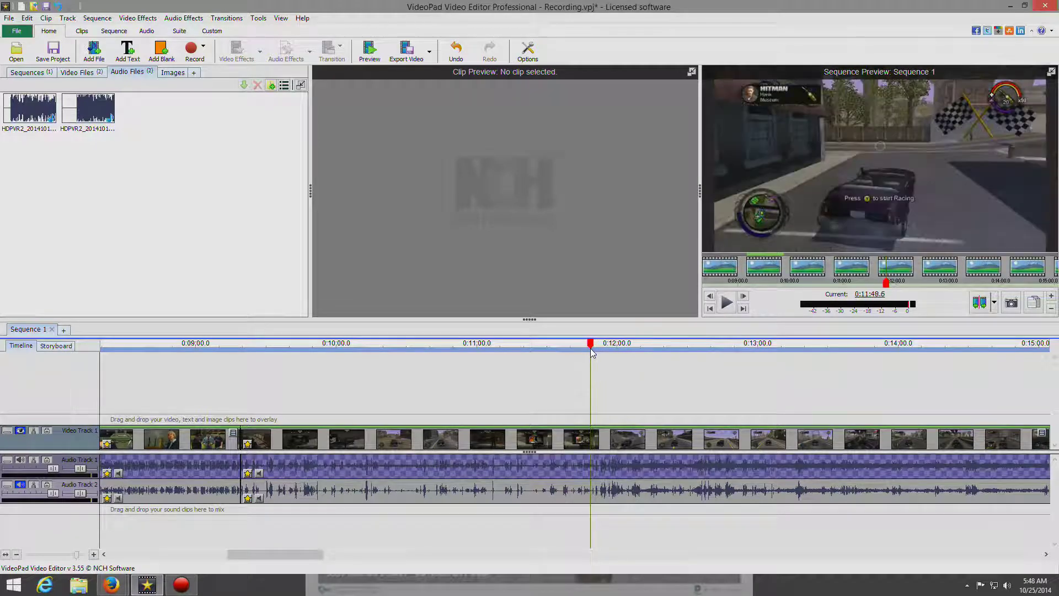
left_click(980, 305)
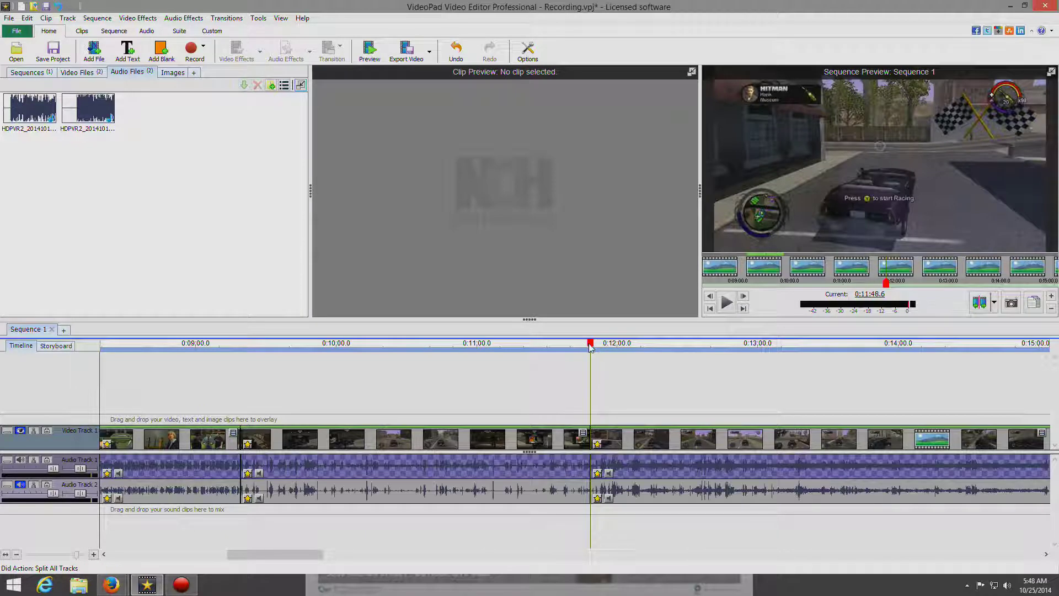
Step: Find the scene with the car at the Red Light hitman location and split all tracks at 0:28:30.1
left_click_drag(591, 346, 862, 353)
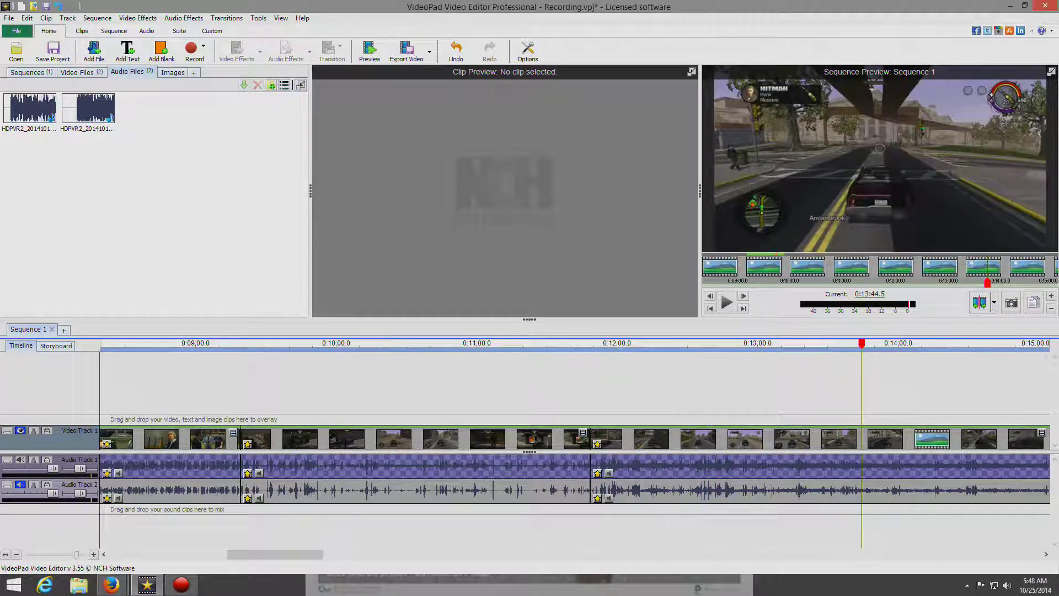
left_click_drag(77, 553, 15, 558)
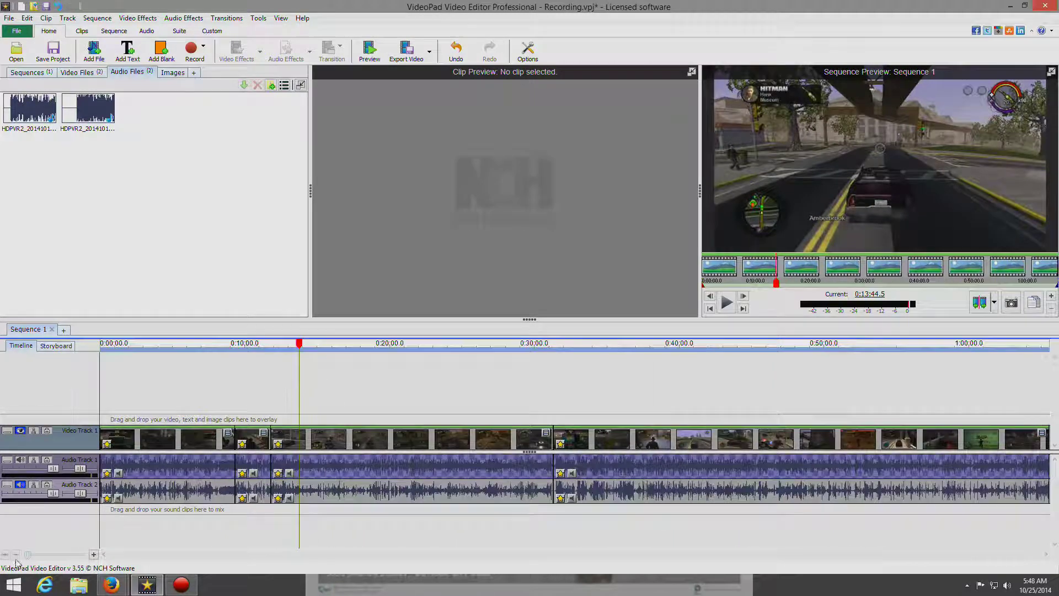
left_click_drag(300, 344, 514, 351)
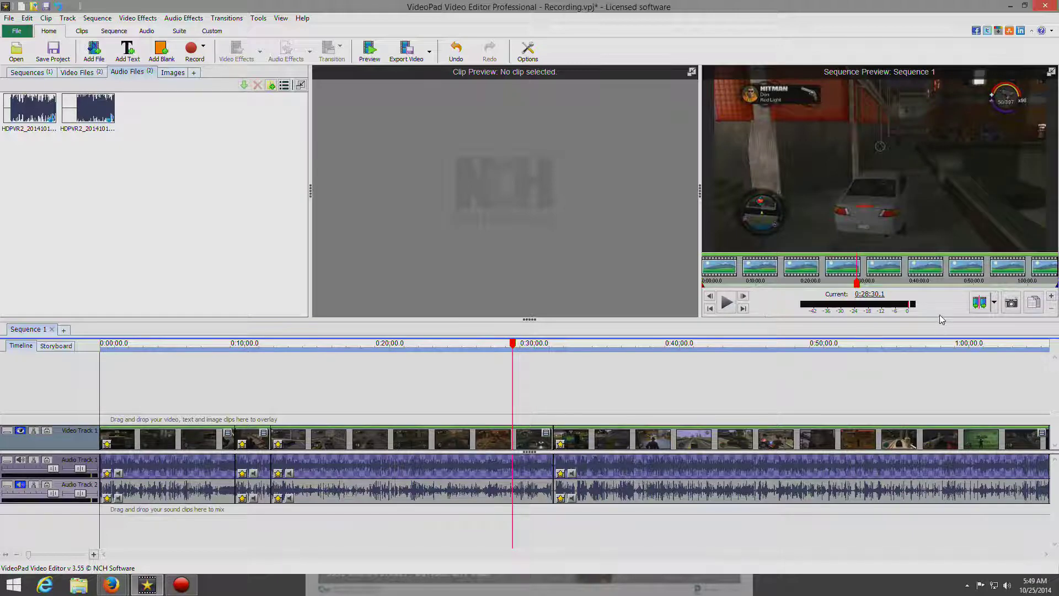
left_click(977, 308)
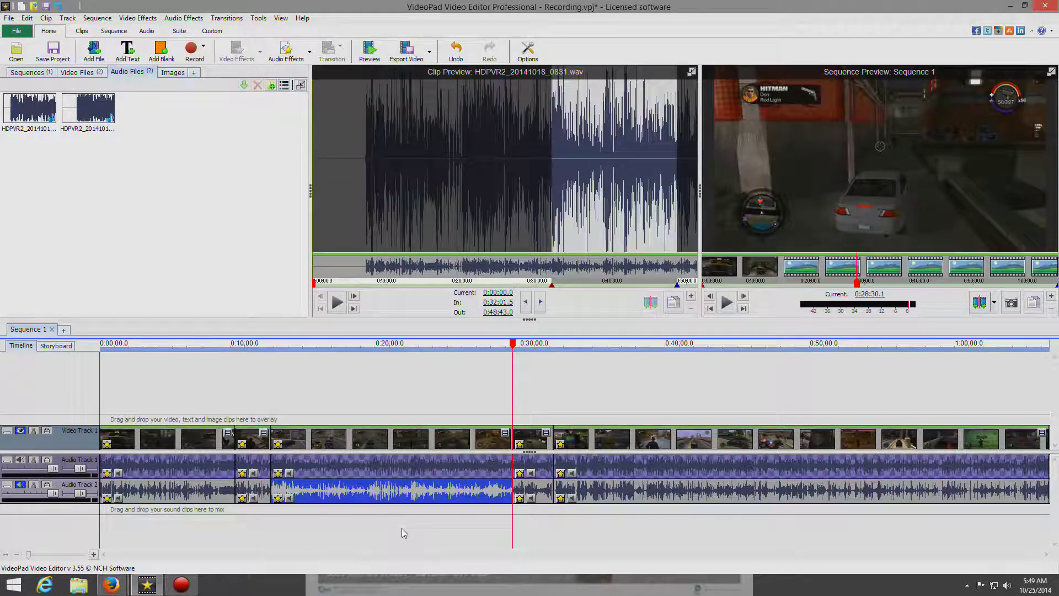
Step: Delete the piece between 0:11:48.6 and 0:28:30.1 from Audio Track 2, Audio Track 1 and the linked video
key("Delete")
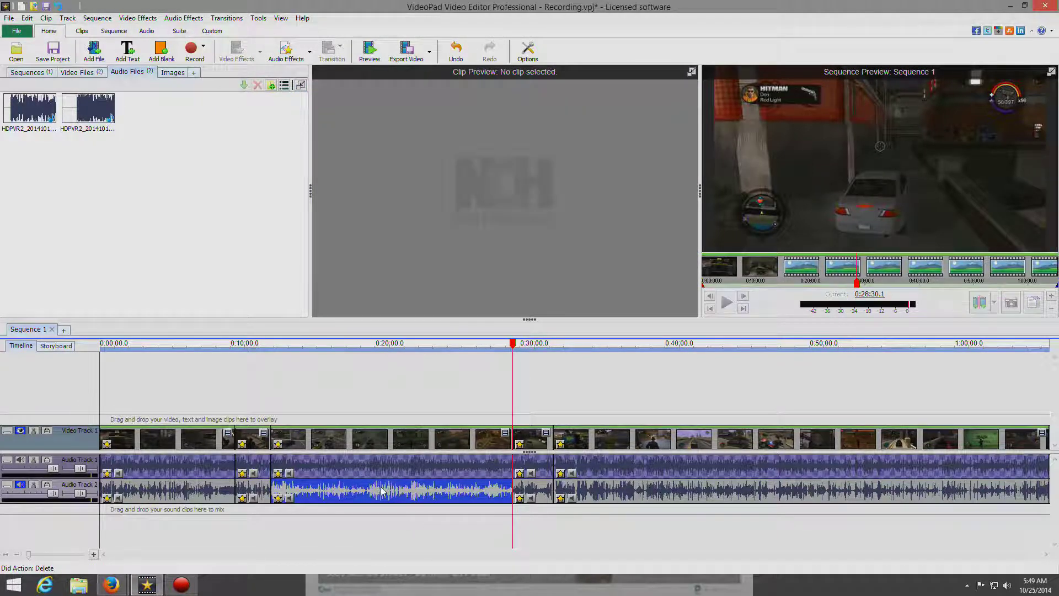
key("Delete")
left_click(392, 464)
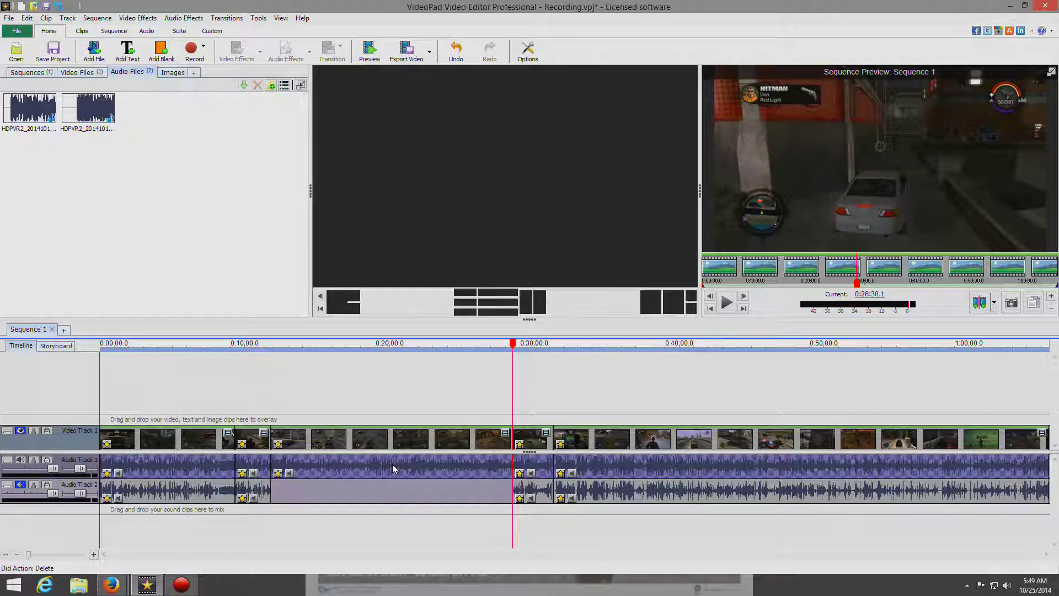
key("Delete")
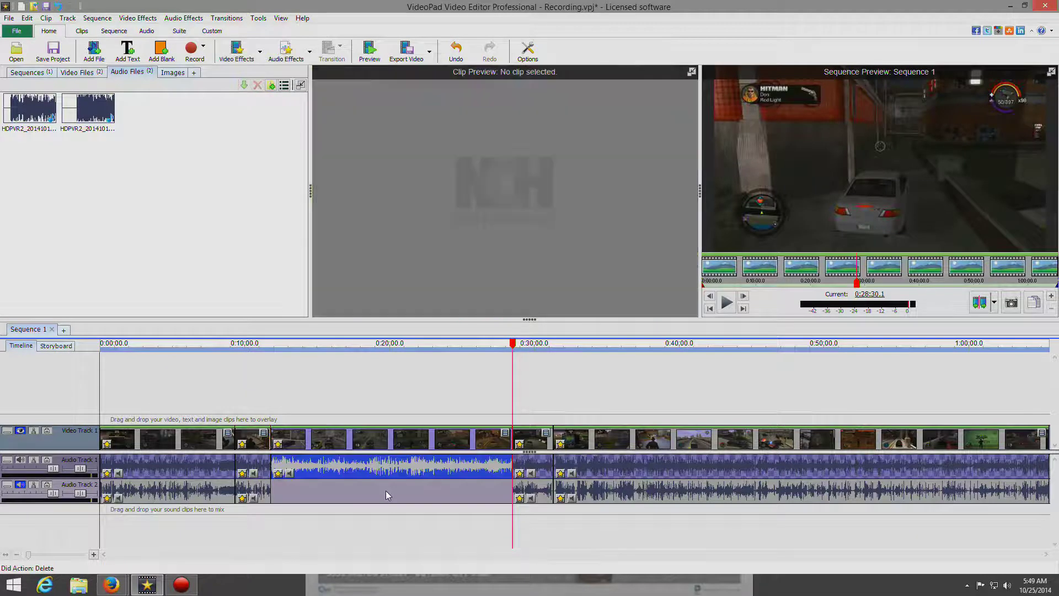
Step: Play the sequence from 0:11:35.3 across the new join to check the cut
left_click_drag(662, 355, 326, 361)
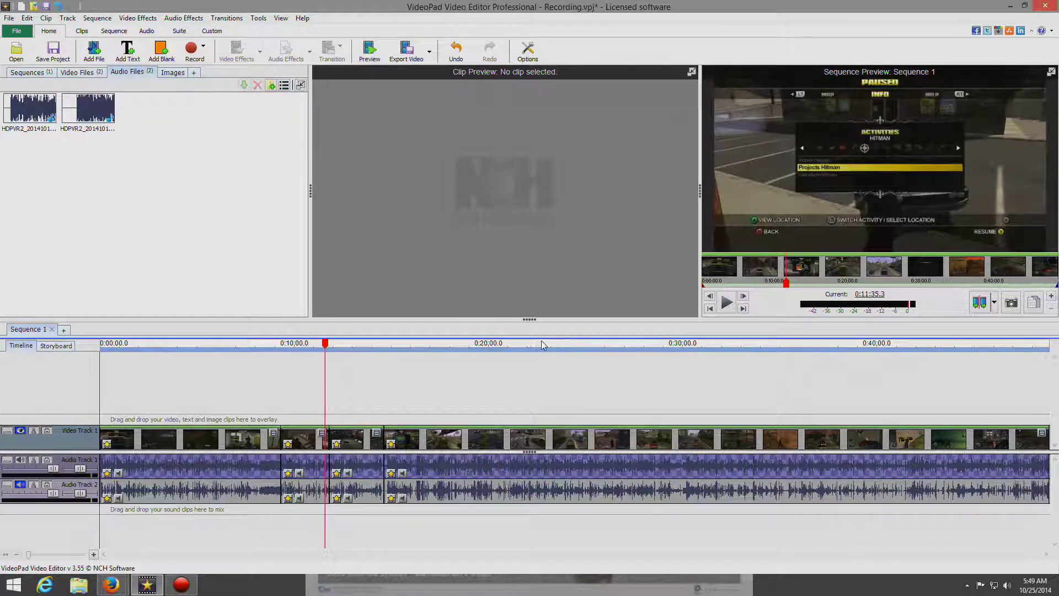
left_click(726, 302)
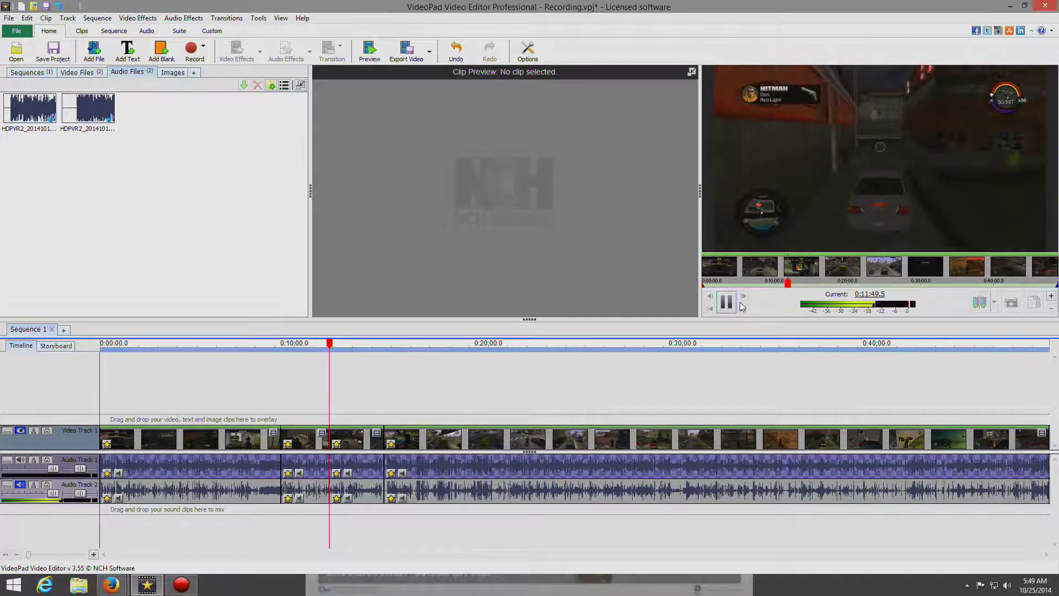
left_click(856, 130)
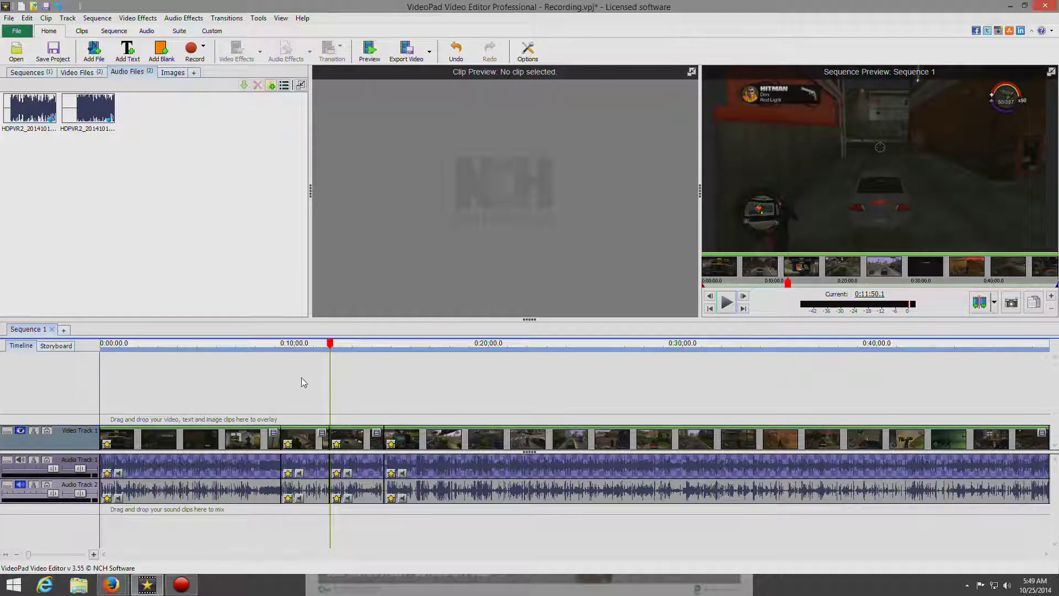
Step: Add a Fade transition lasting 3 seconds to the video clip that ends at the 0:11:48.6 join
left_click_drag(331, 344, 320, 344)
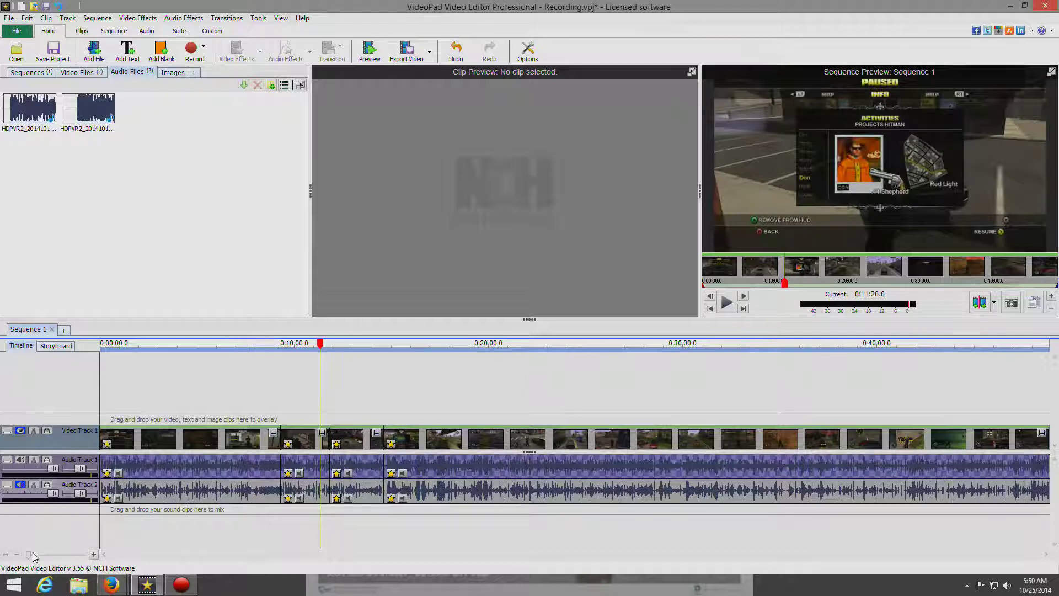
left_click_drag(30, 555, 77, 567)
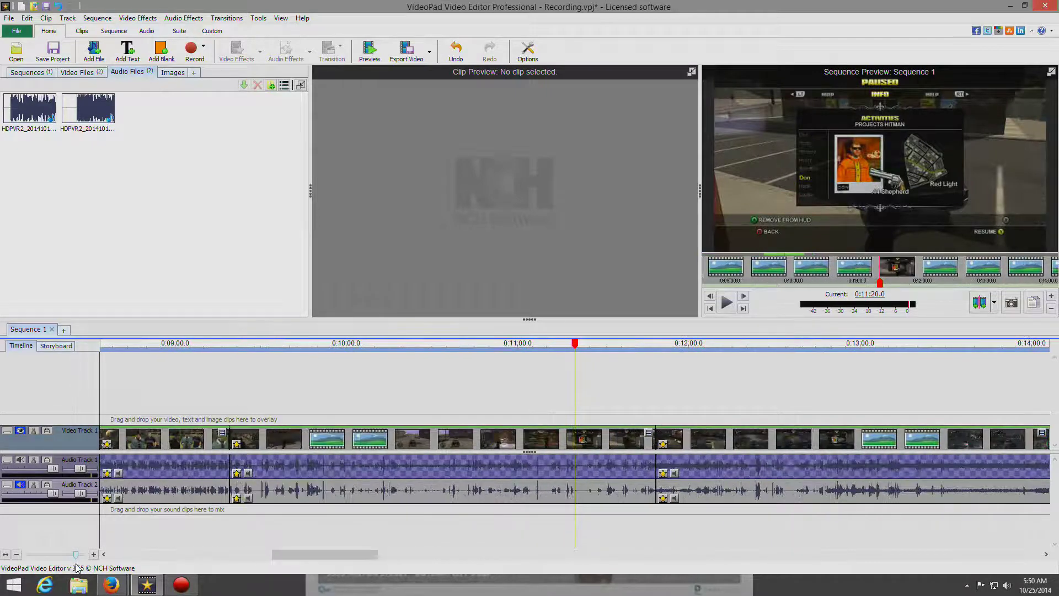
mouse_move(580, 345)
left_mouse_down()
mouse_move(666, 352)
mouse_move(632, 350)
left_mouse_up()
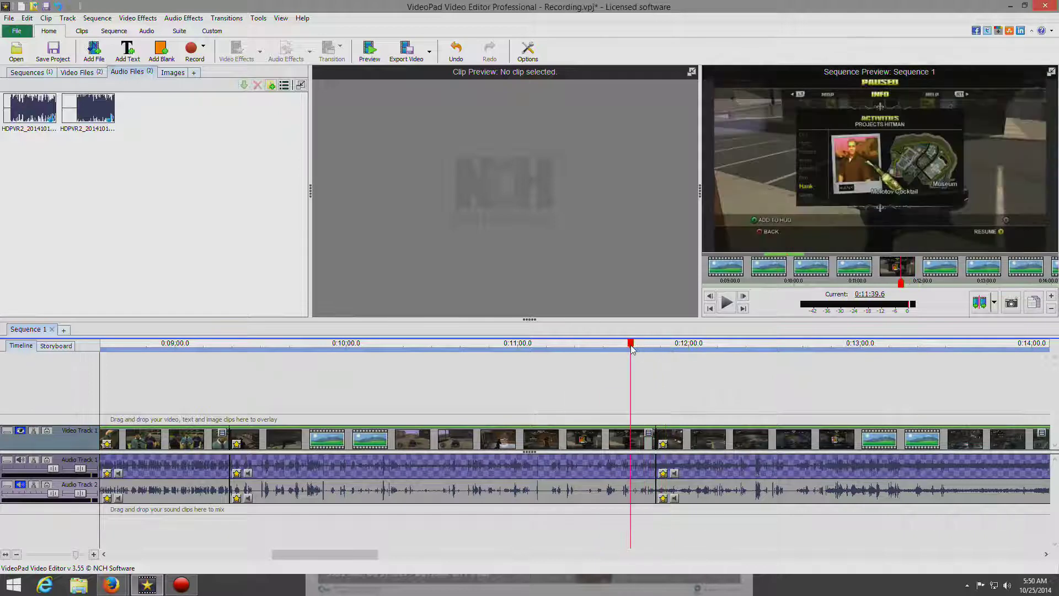
left_click(648, 436)
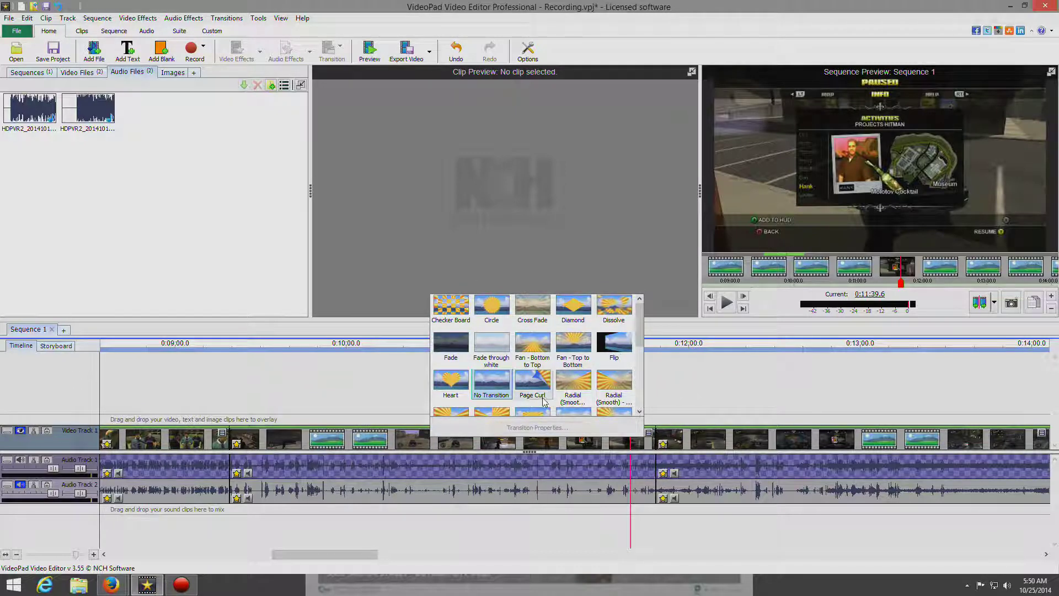
left_click(448, 346)
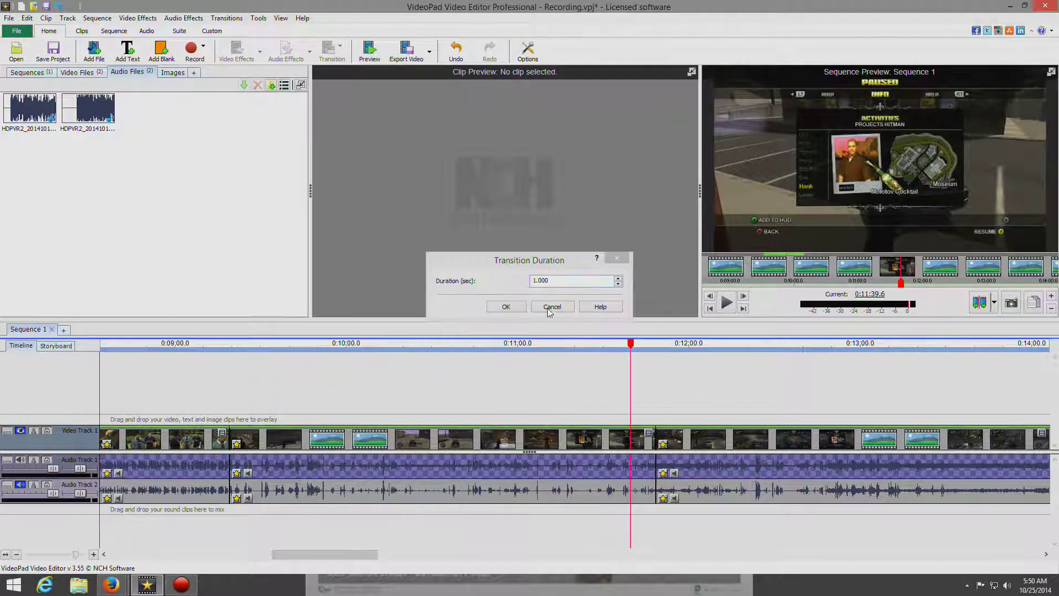
left_click(496, 282)
type("1")
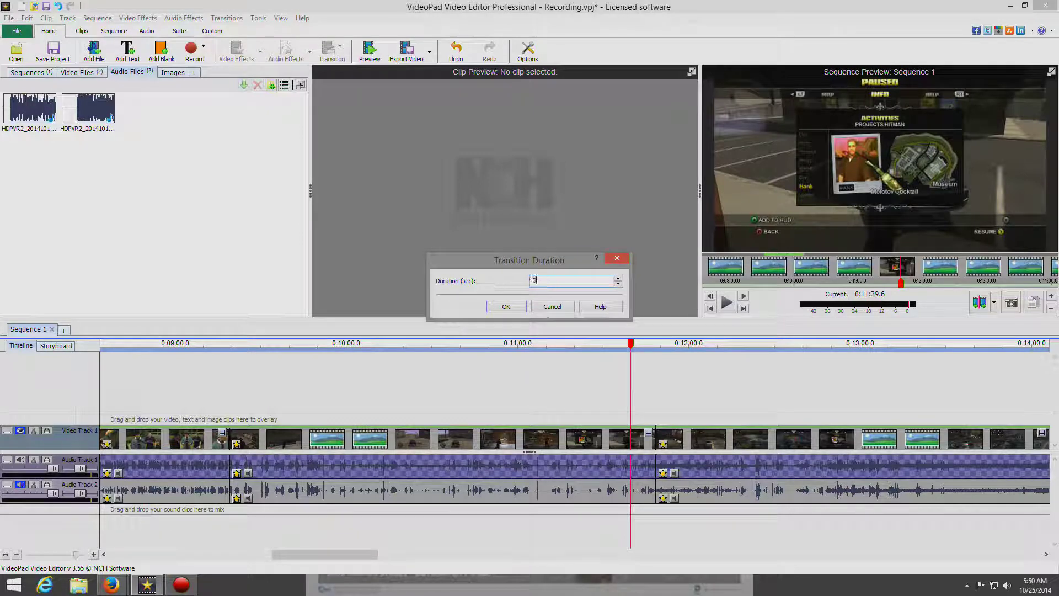
key("Return")
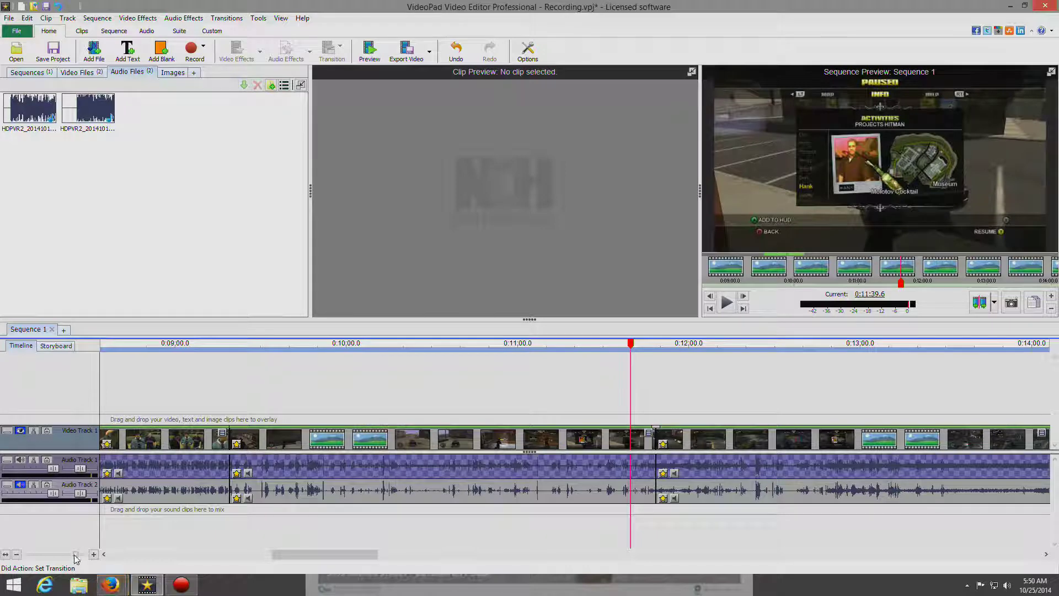
Step: Play the sequence twice from just before the 0:11:48.6 join to check the fade transition
scroll(374, 495, "up", 4)
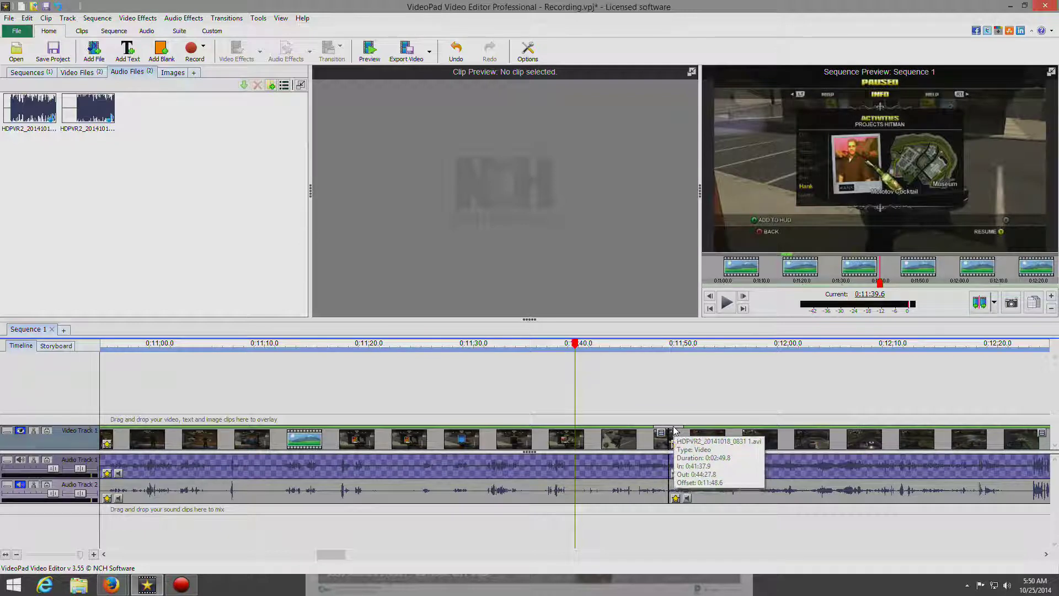
left_click_drag(575, 346, 630, 352)
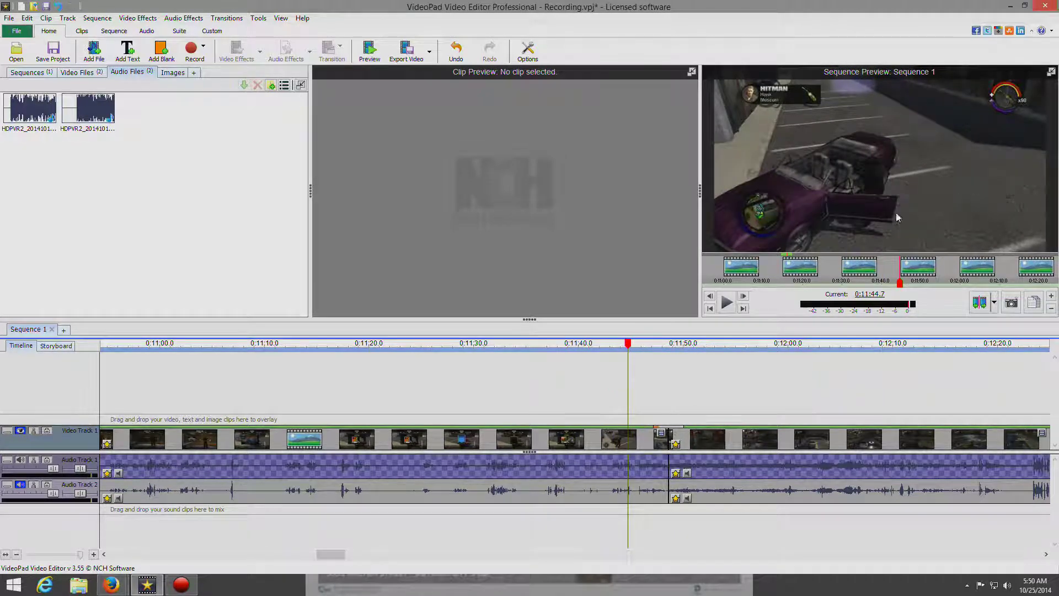
left_click(728, 305)
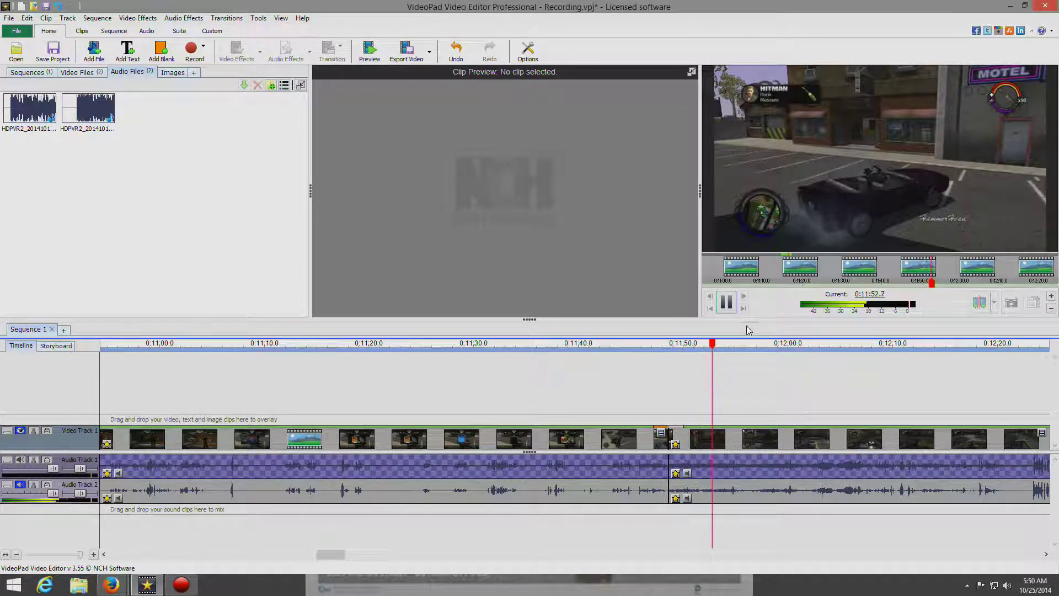
left_click(726, 302)
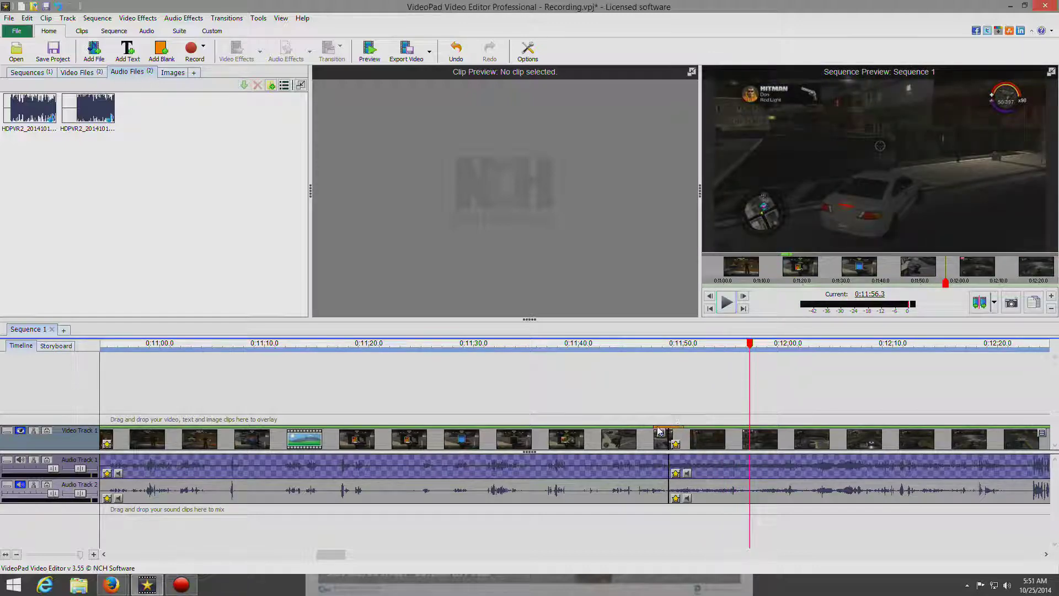
left_click_drag(750, 343, 639, 343)
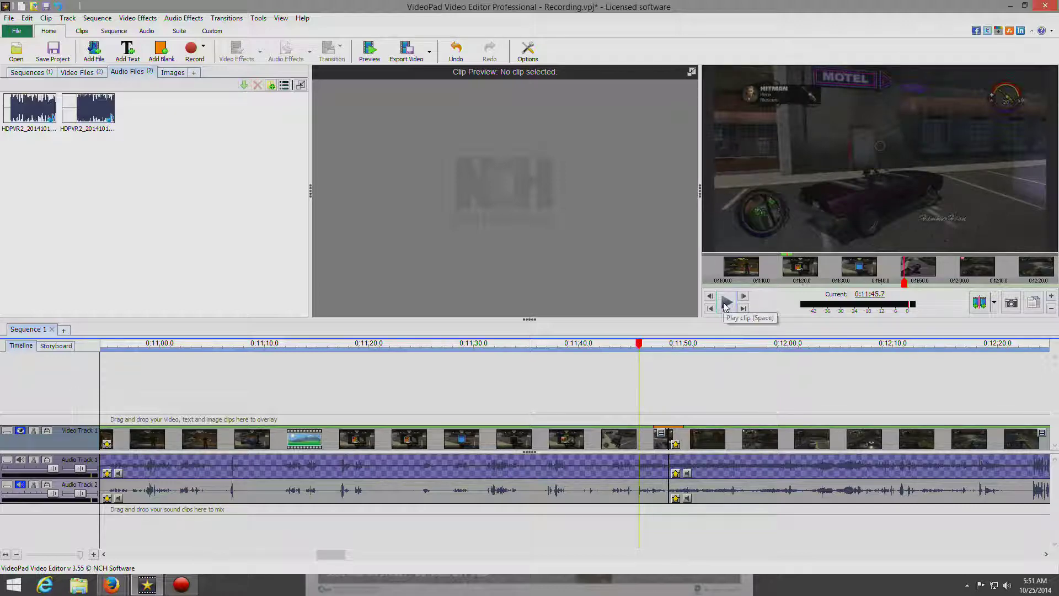
key("space")
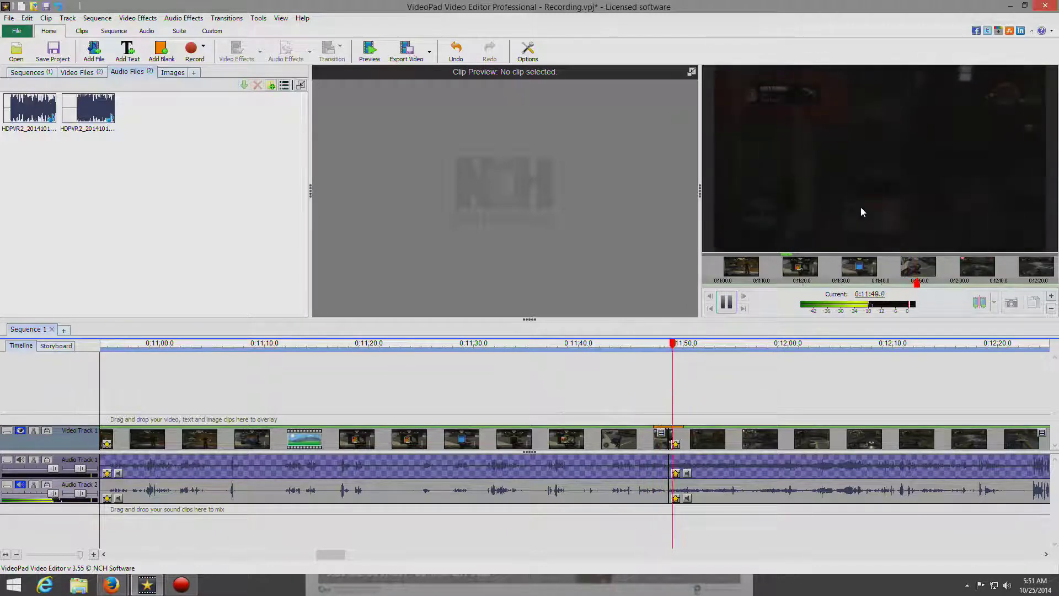
left_click(725, 301)
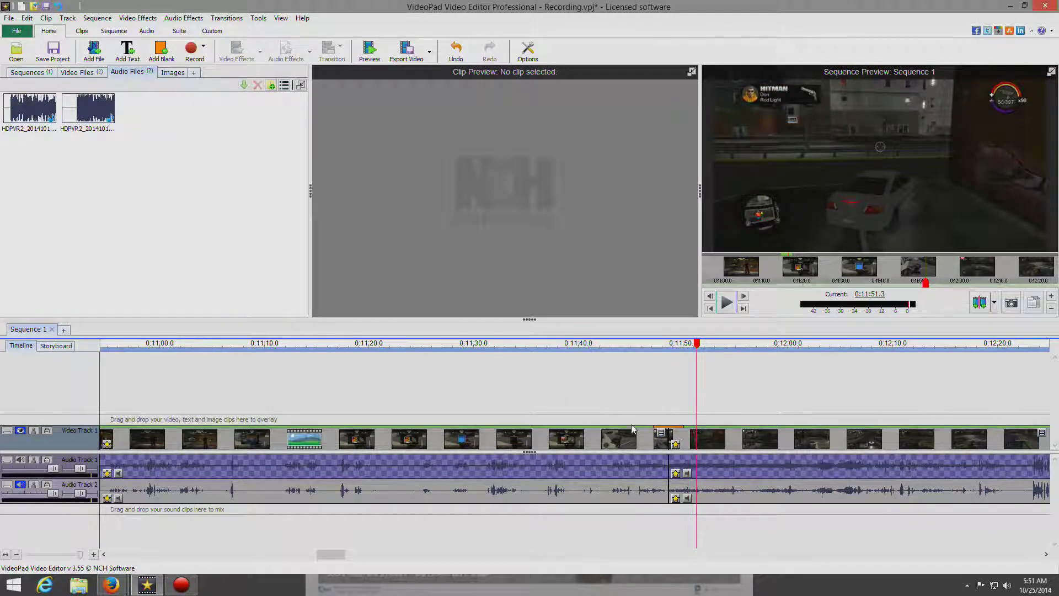
Step: Find the yellow van scene at 0:20:56.0 and overlay a text clip reading "This is some text" there
left_click_drag(328, 555, 103, 560)
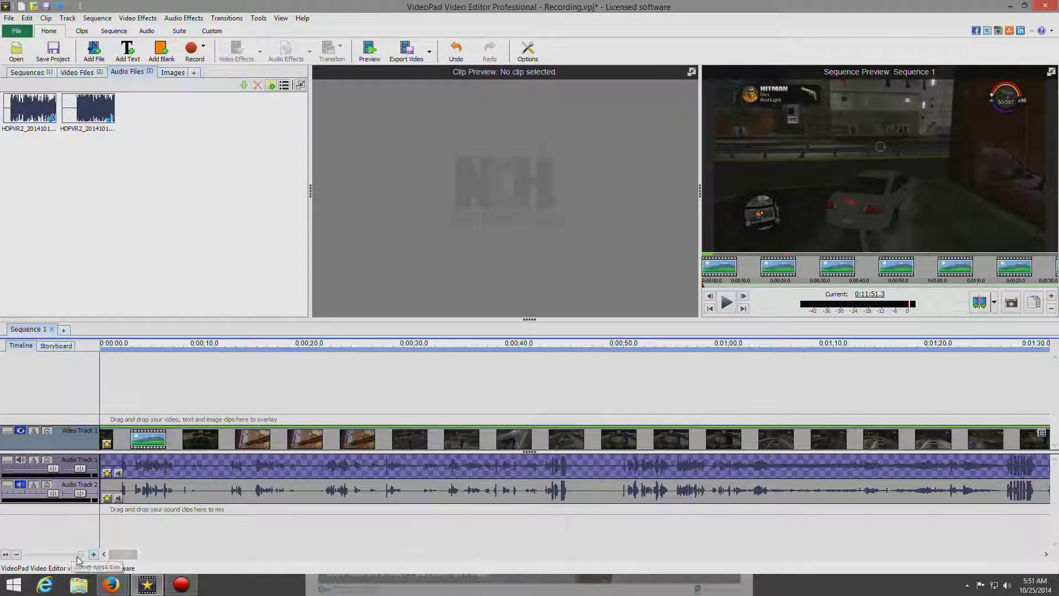
left_click(17, 555)
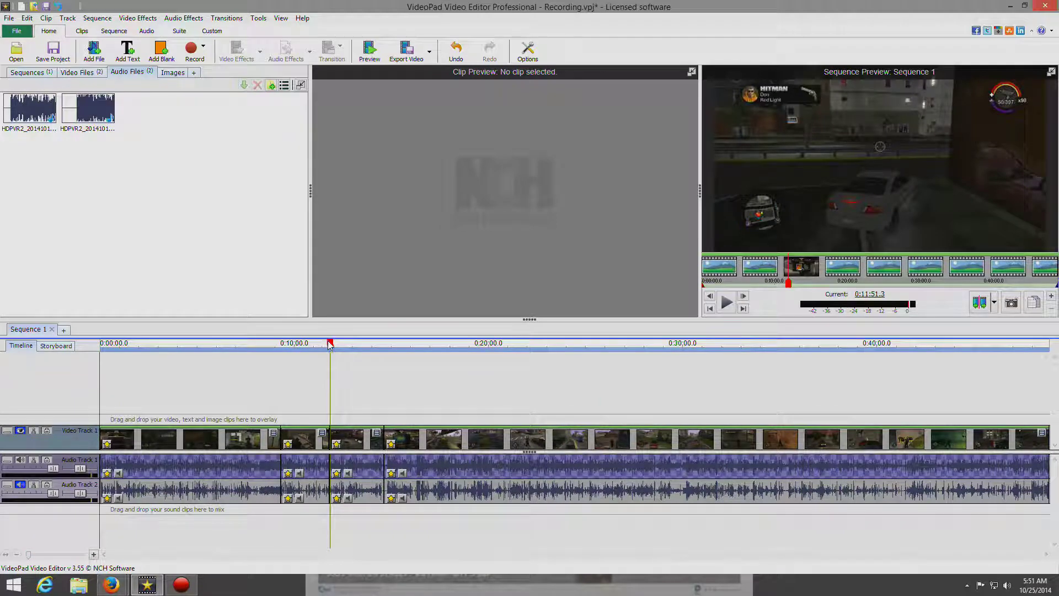
left_click_drag(331, 345, 335, 347)
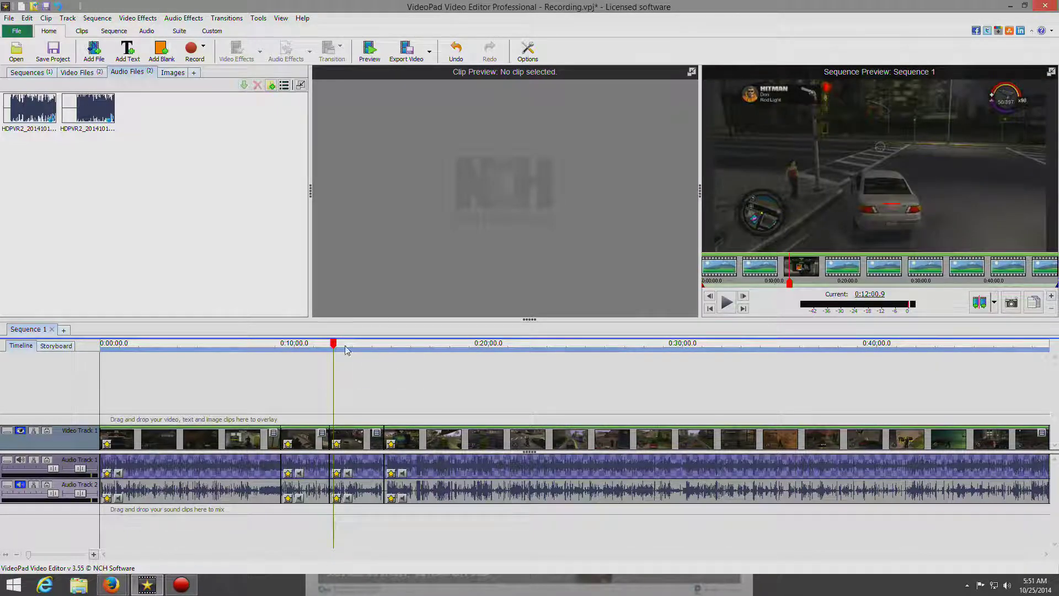
left_click_drag(334, 346, 496, 343)
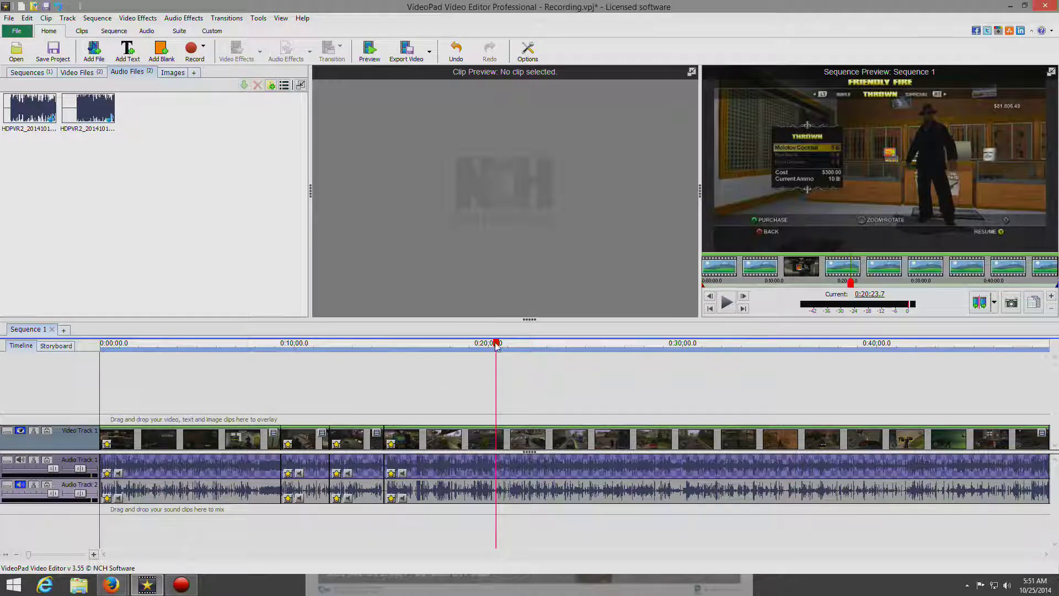
left_click_drag(497, 344, 508, 346)
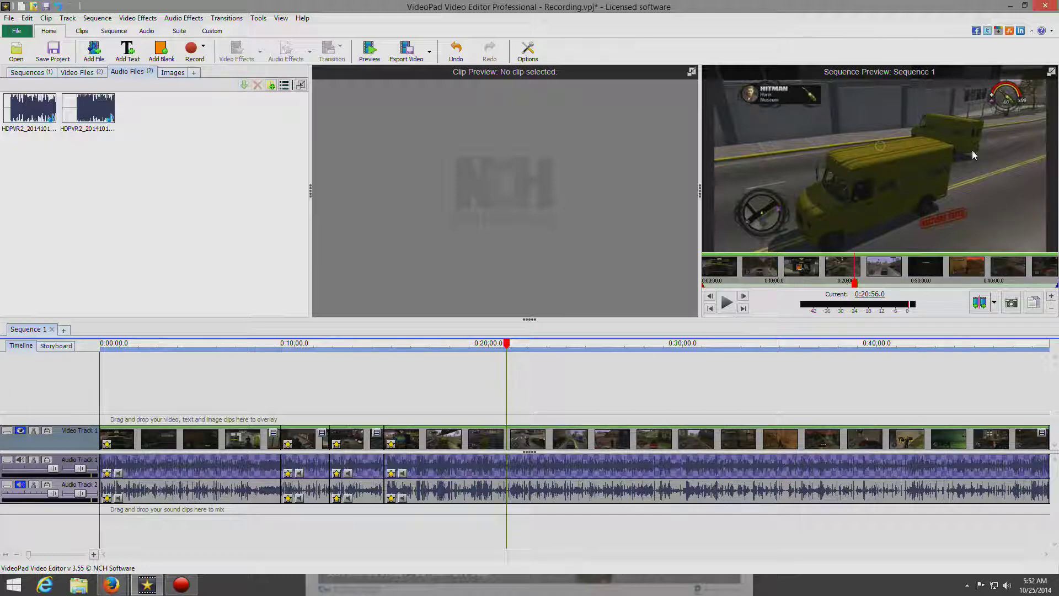
left_click(126, 58)
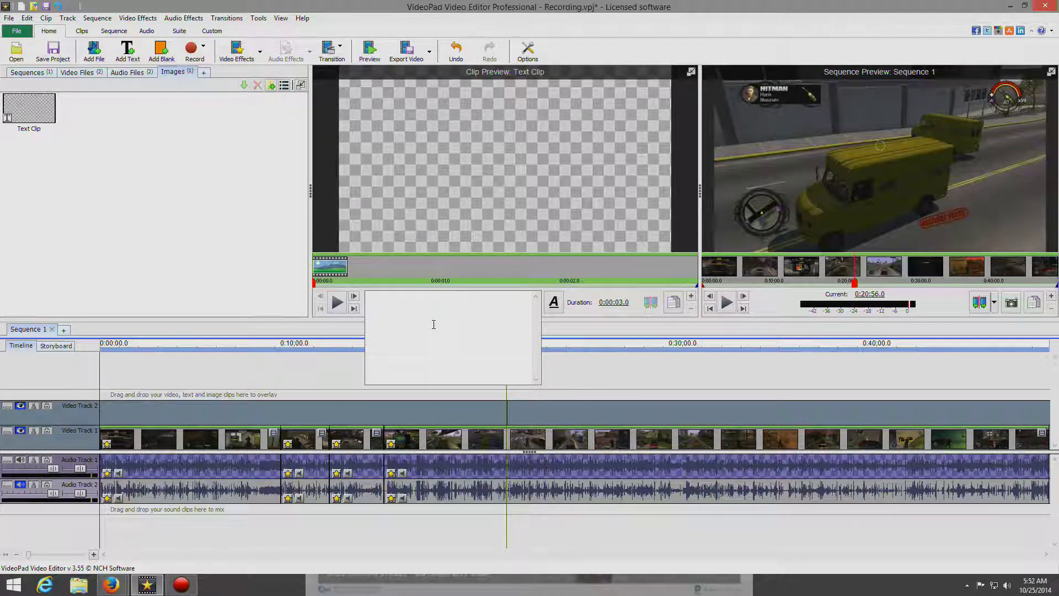
type("is some text")
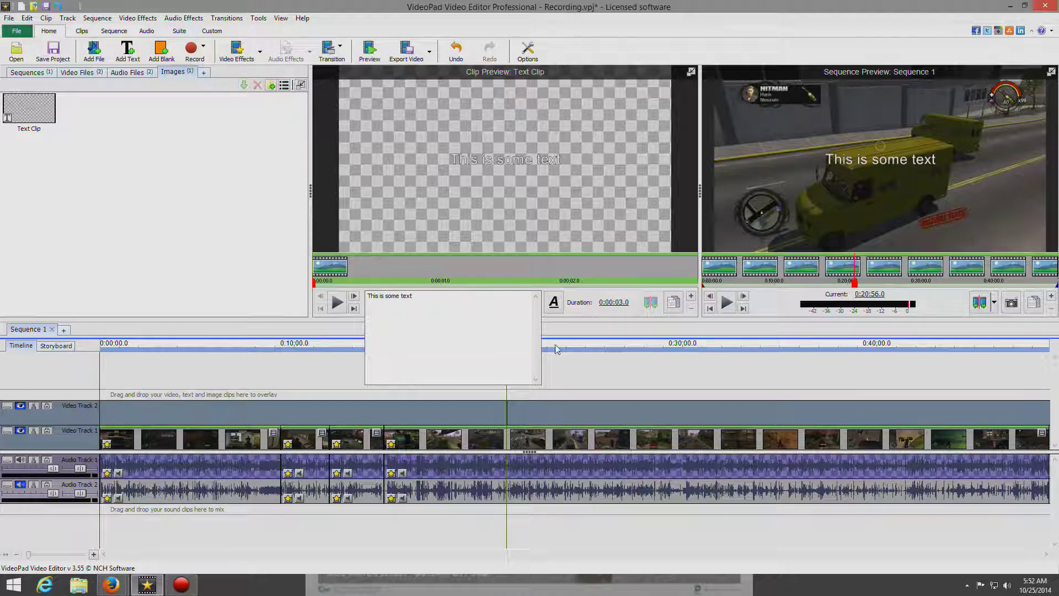
left_click(603, 328)
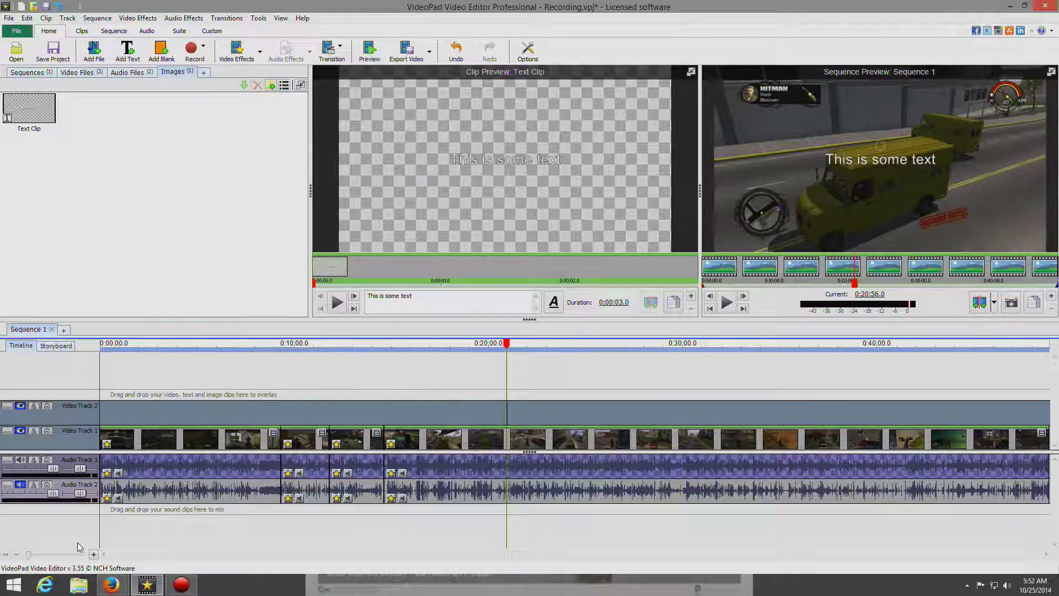
Step: Set the duration of the "This is some text" clip to 10 seconds
left_click_drag(28, 559, 78, 559)
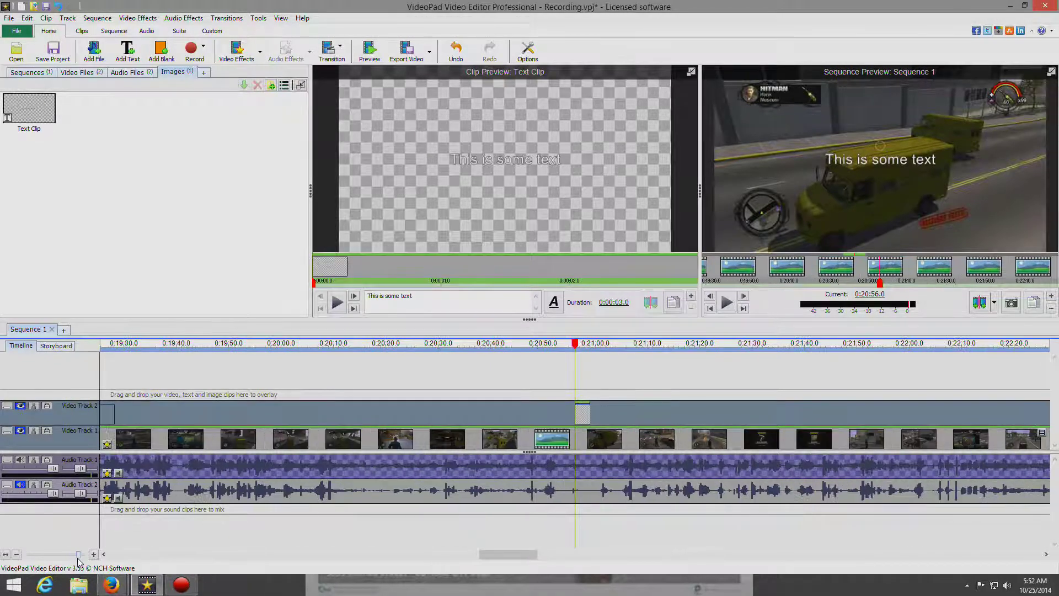
left_click(618, 303)
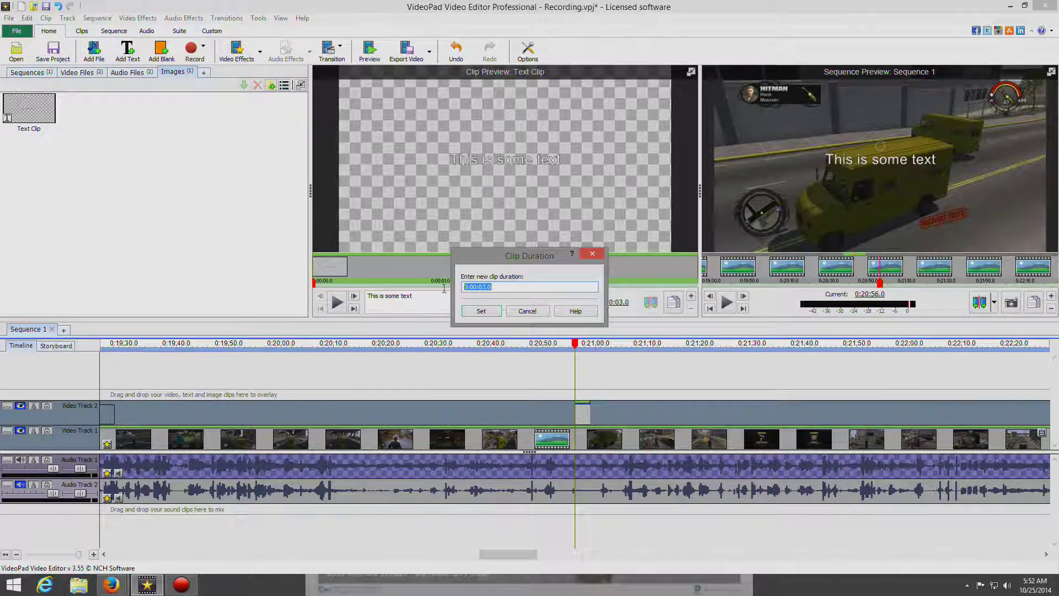
key("Return")
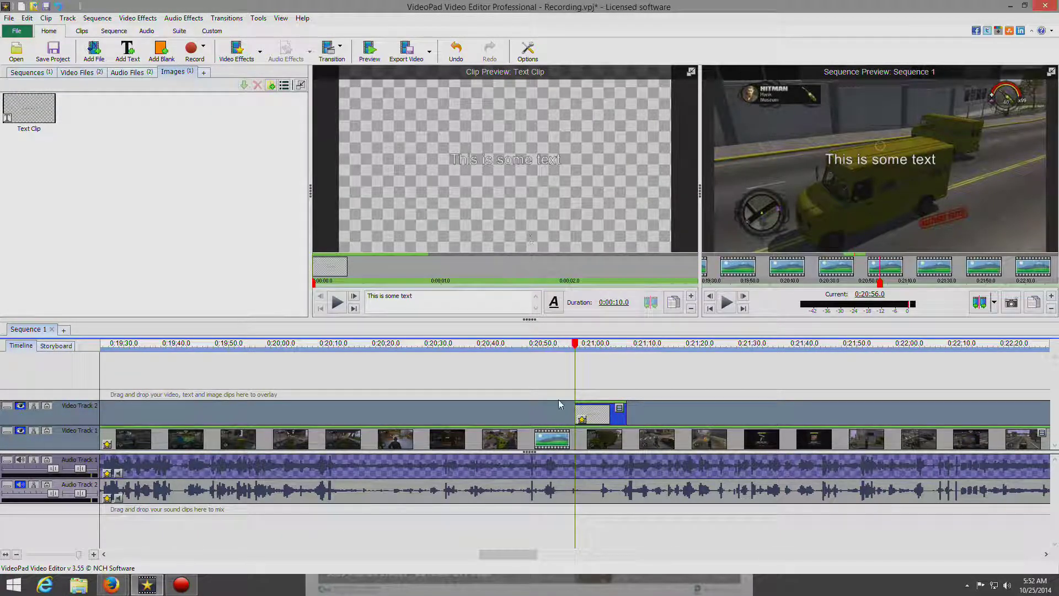
Step: Check the overlay against the footage and move "This is some text" down to the lower edge of the frame, centred
left_click_drag(574, 346, 553, 345)
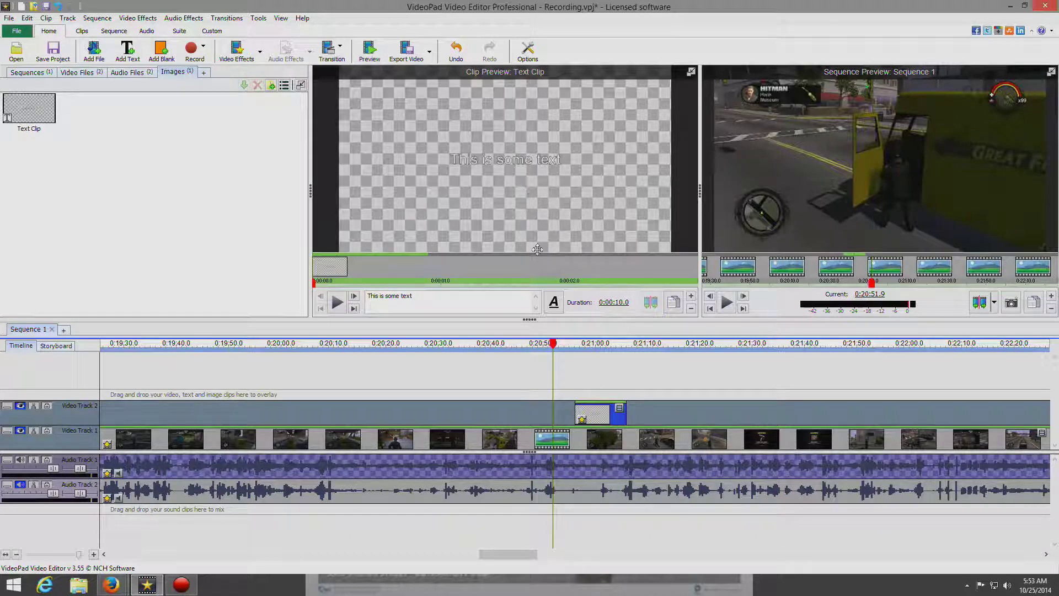
left_click_drag(553, 343, 596, 344)
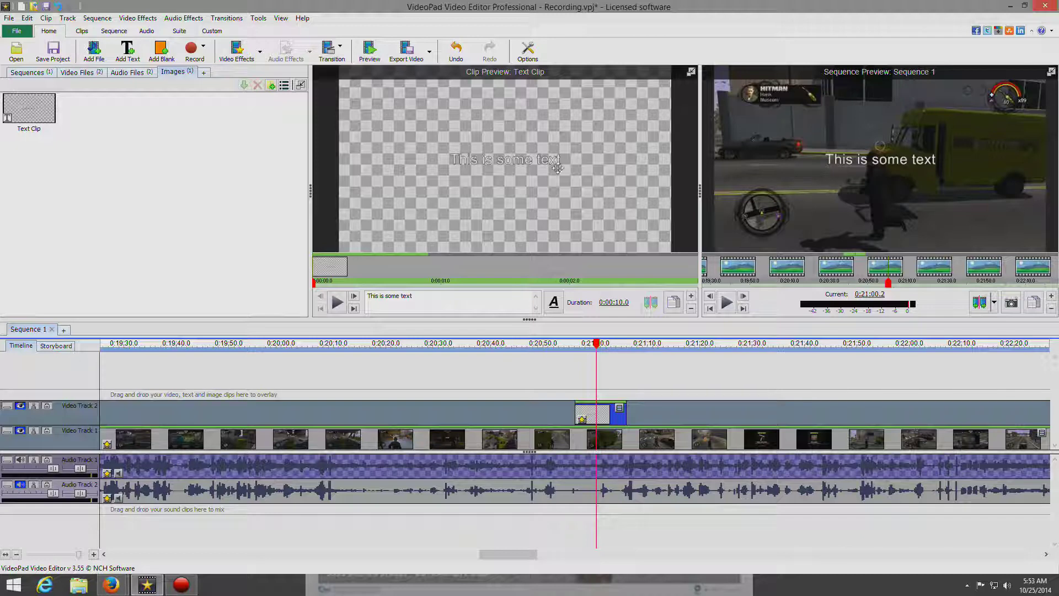
left_click_drag(508, 159, 512, 218)
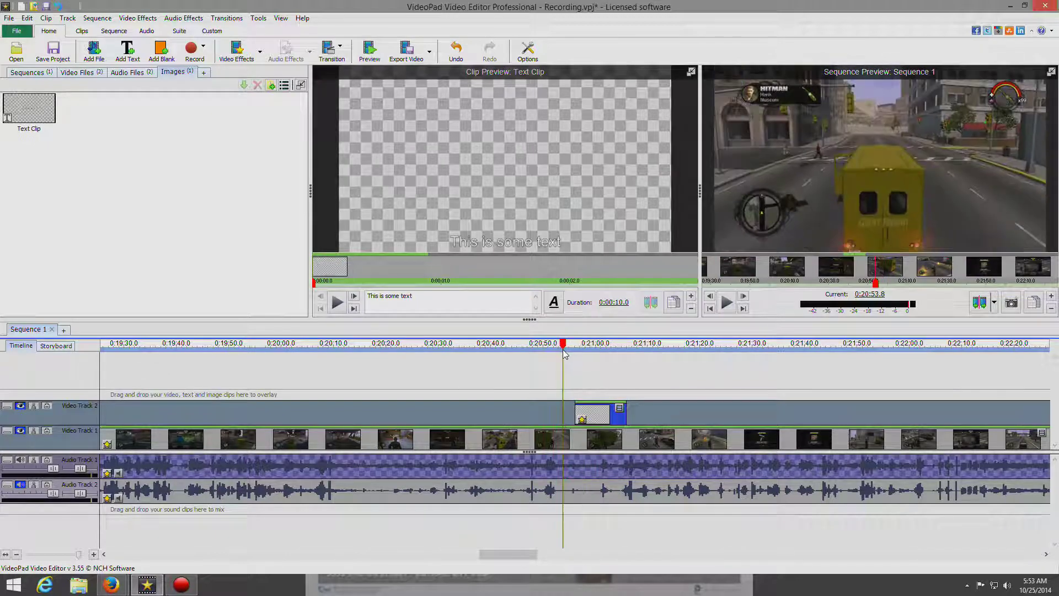
Step: Overlay a second text clip reading "More Text" at 0:26:23.3 and move its text to the lower edge of the frame
left_click(125, 53)
left_click(126, 52)
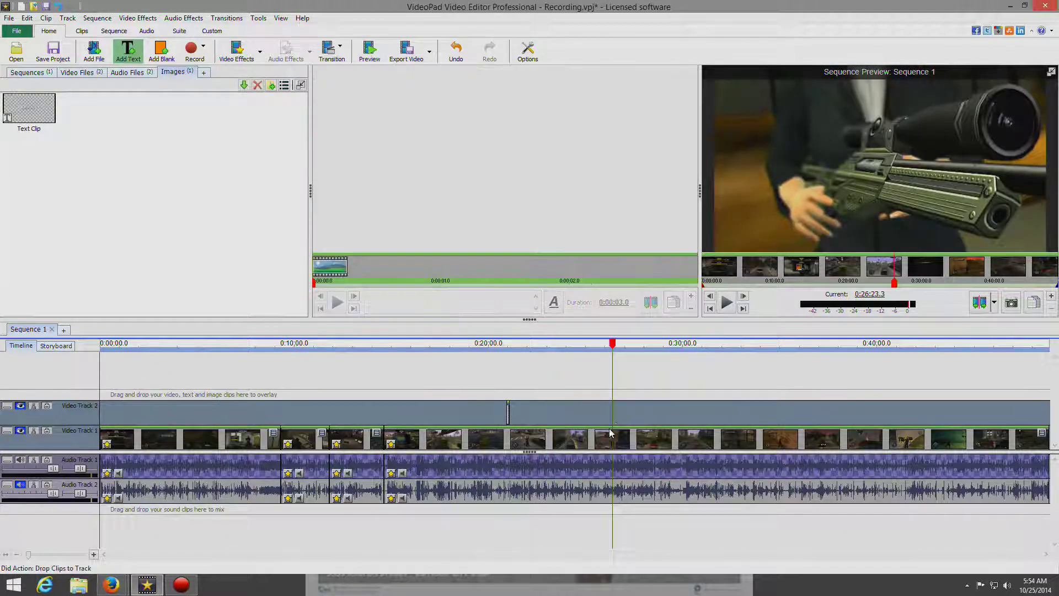
left_click(436, 304)
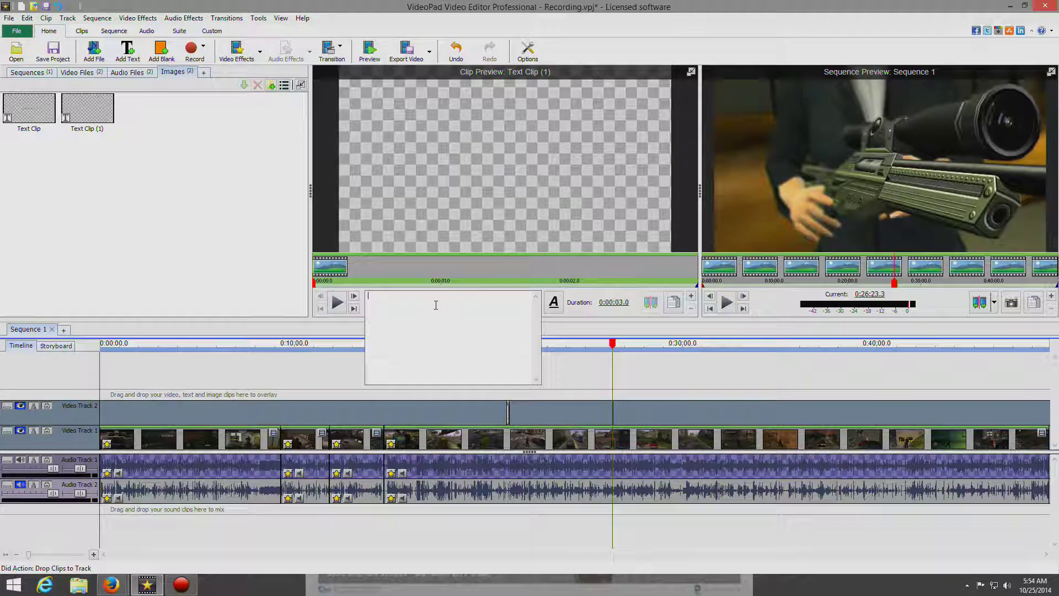
type("More Text")
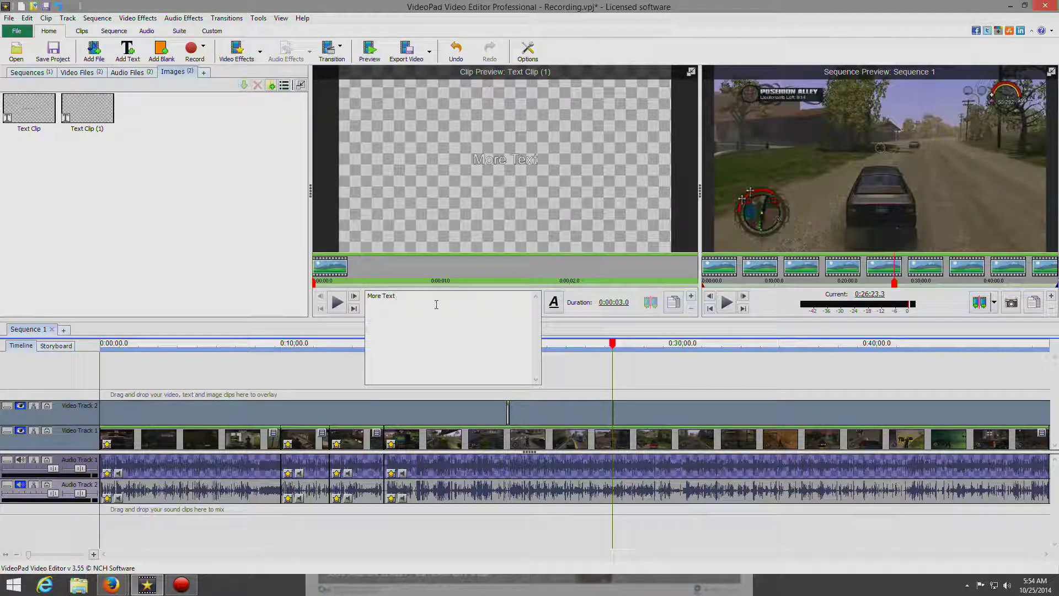
left_click_drag(510, 155, 501, 228)
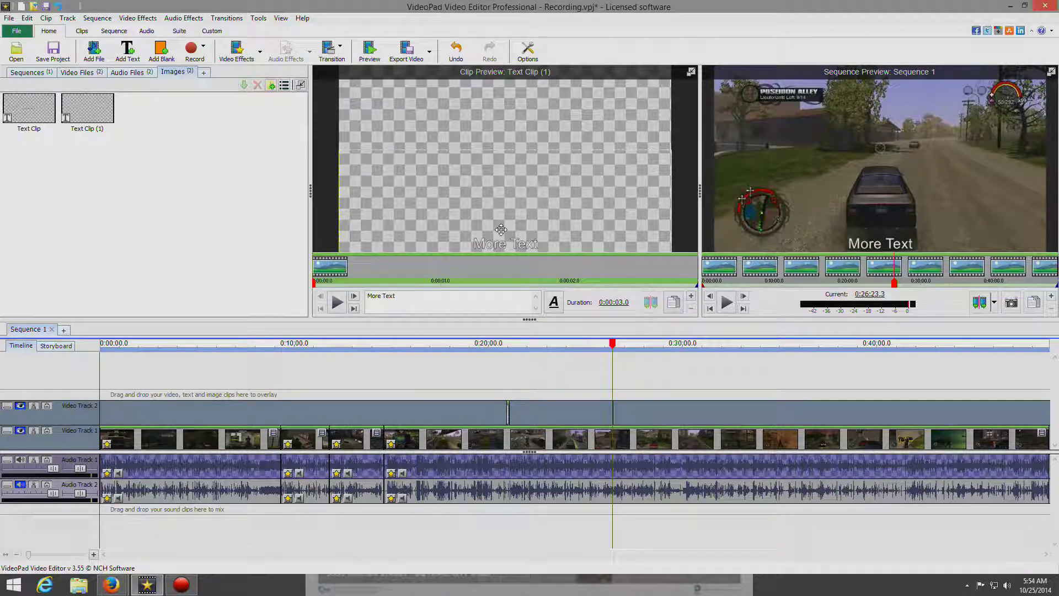
Step: Review the sequence back to 0:06:43.9 and save the project
left_click_drag(615, 348, 599, 348)
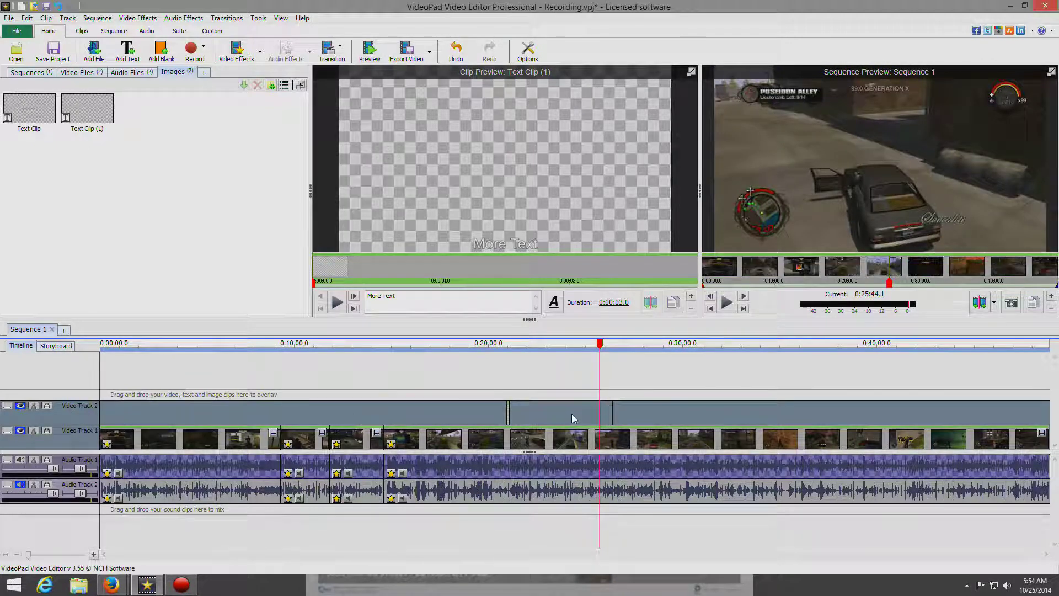
mouse_move(600, 343)
left_mouse_down()
mouse_move(614, 343)
mouse_move(599, 343)
left_mouse_up()
left_click_drag(600, 346, 233, 364)
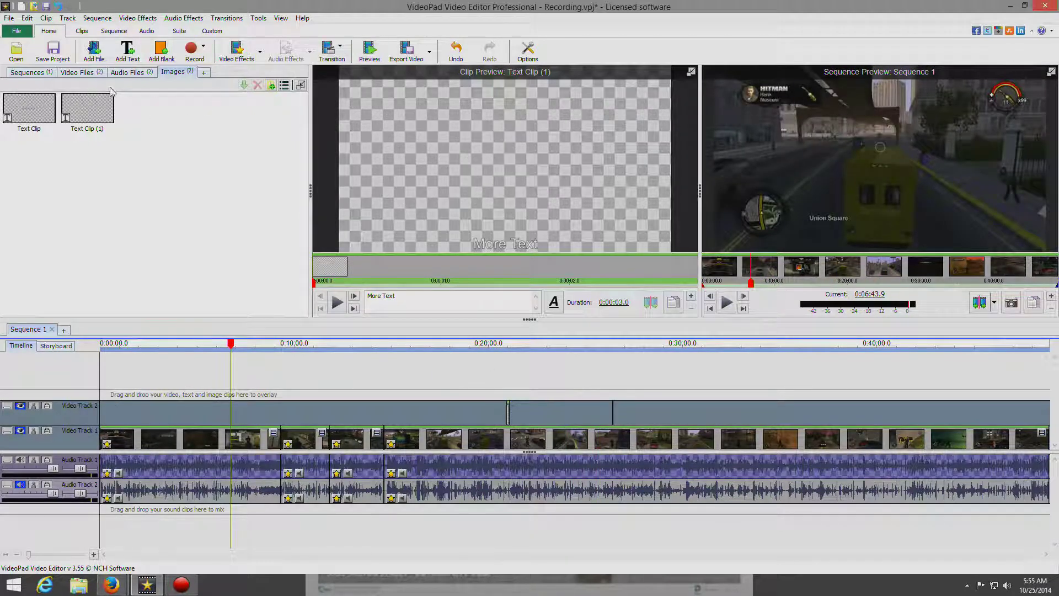
left_click(59, 55)
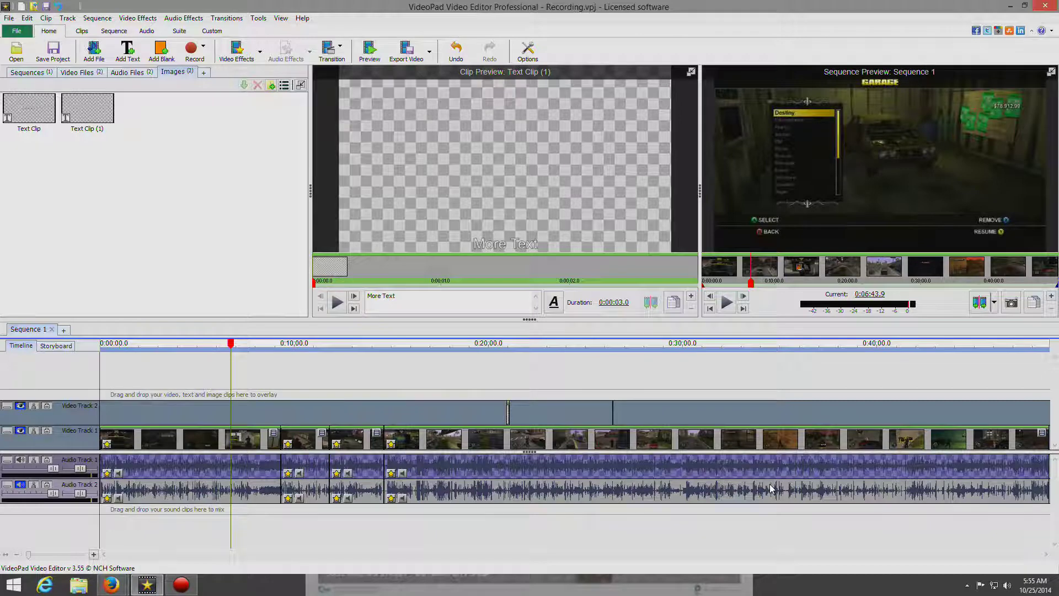
Step: Set up a video export with the save destination D:\Game Recordings\Recording Tutorial\Recording.avi
left_click(409, 52)
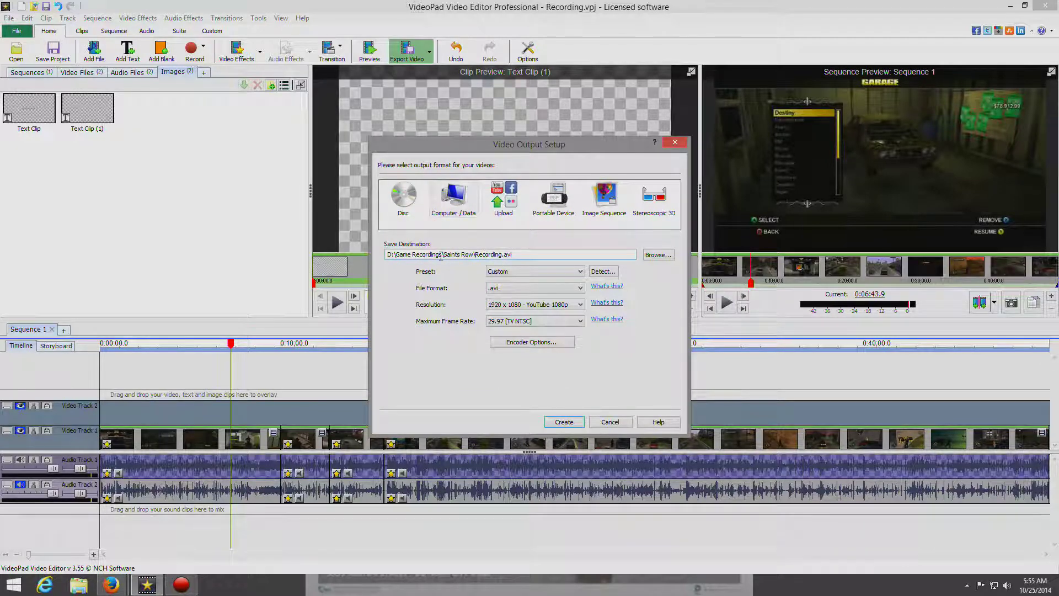
left_click(657, 254)
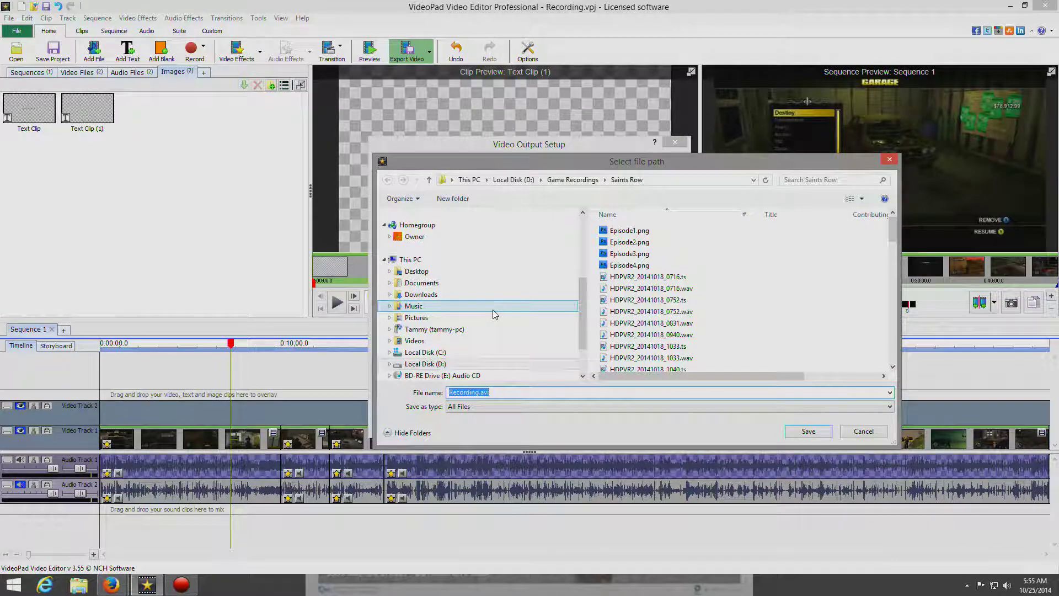
scroll(499, 312, "down", 1)
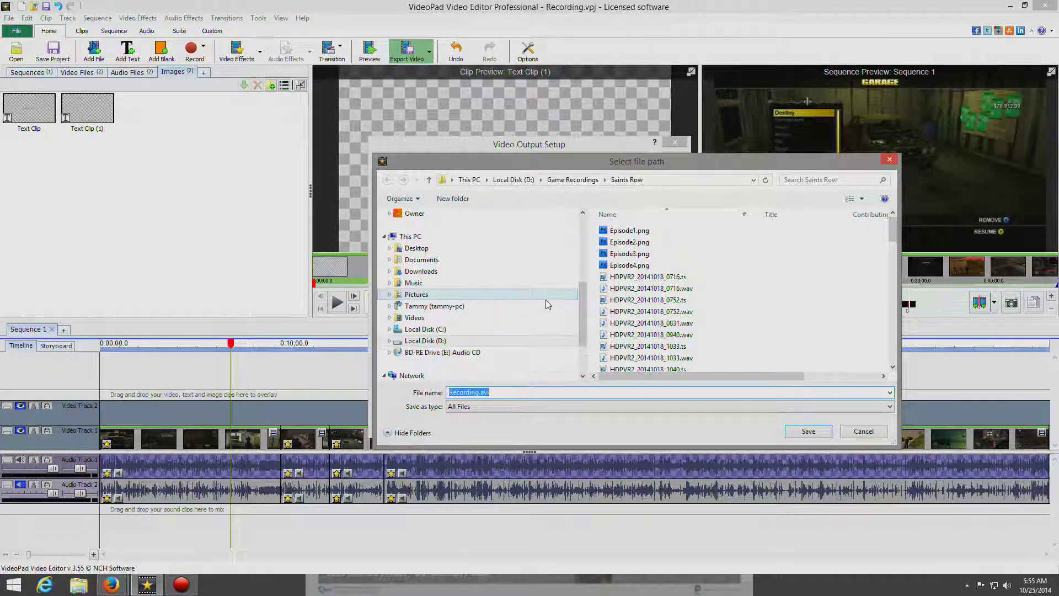
left_click(390, 340)
scroll(389, 341, "down", 2)
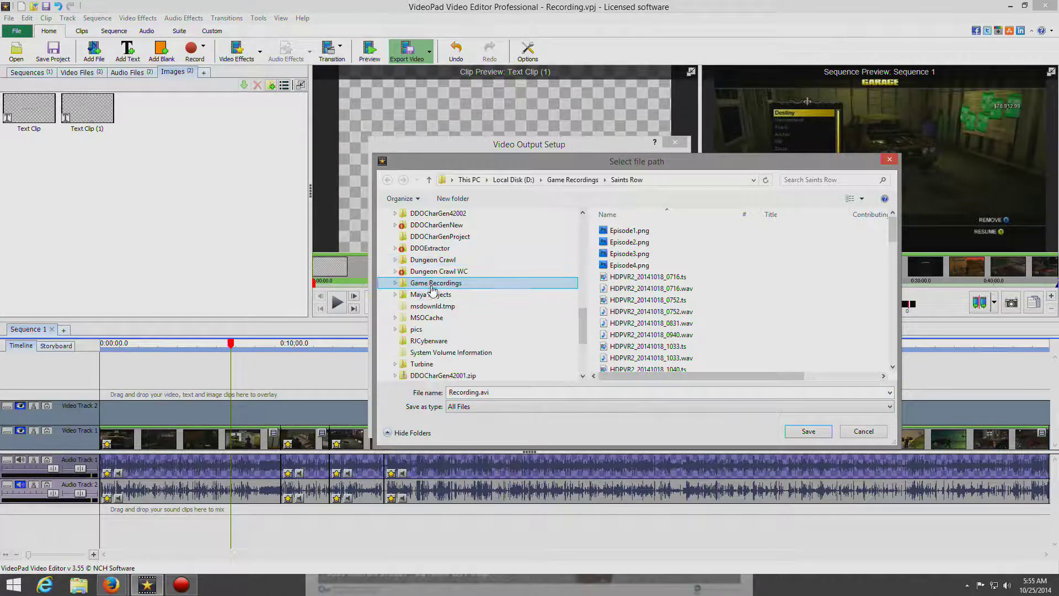
left_click(409, 283)
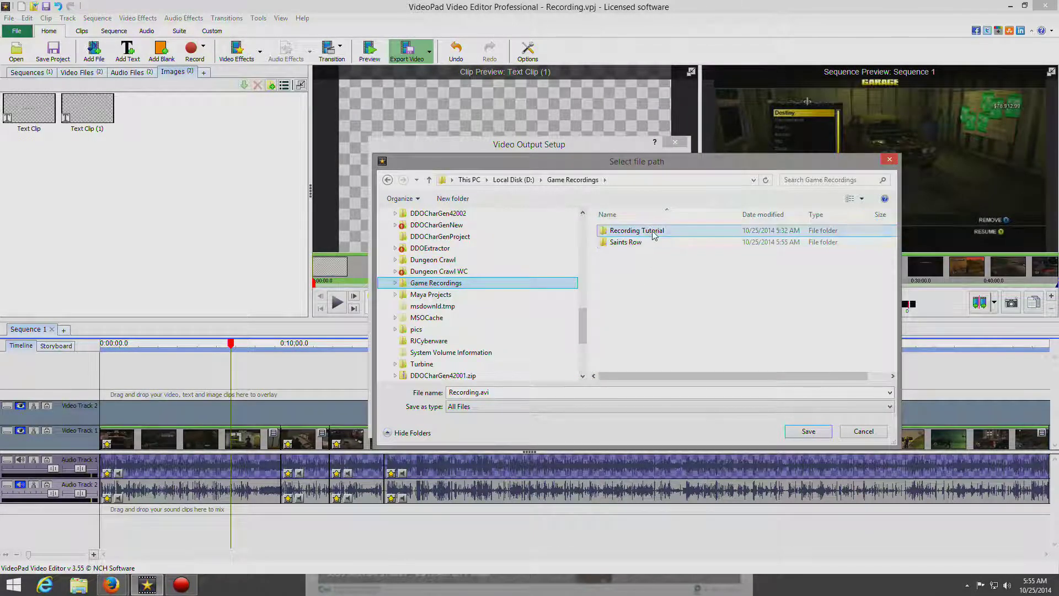
double_click(652, 232)
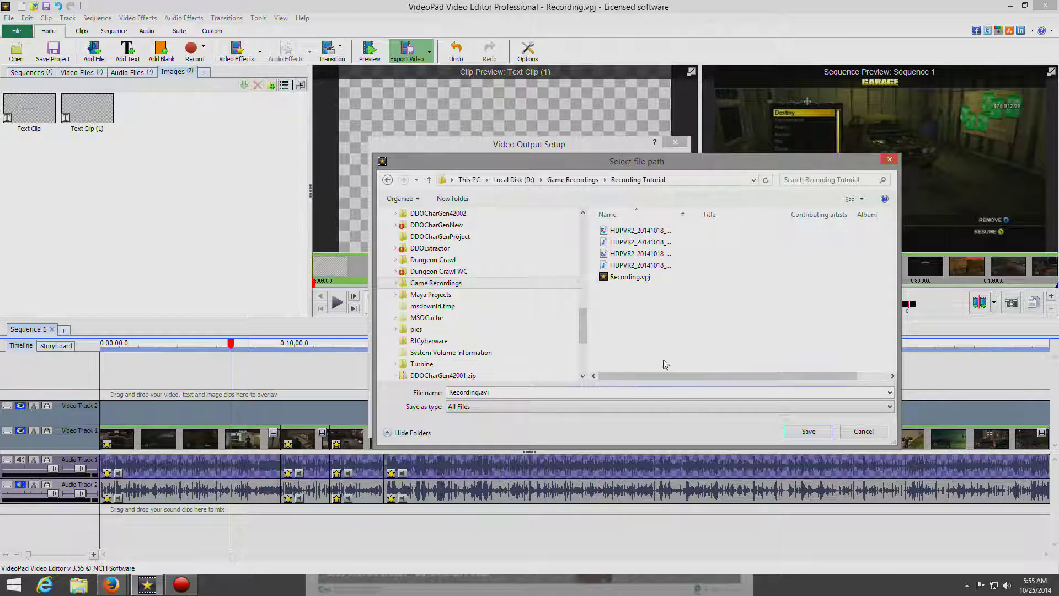
left_click(802, 433)
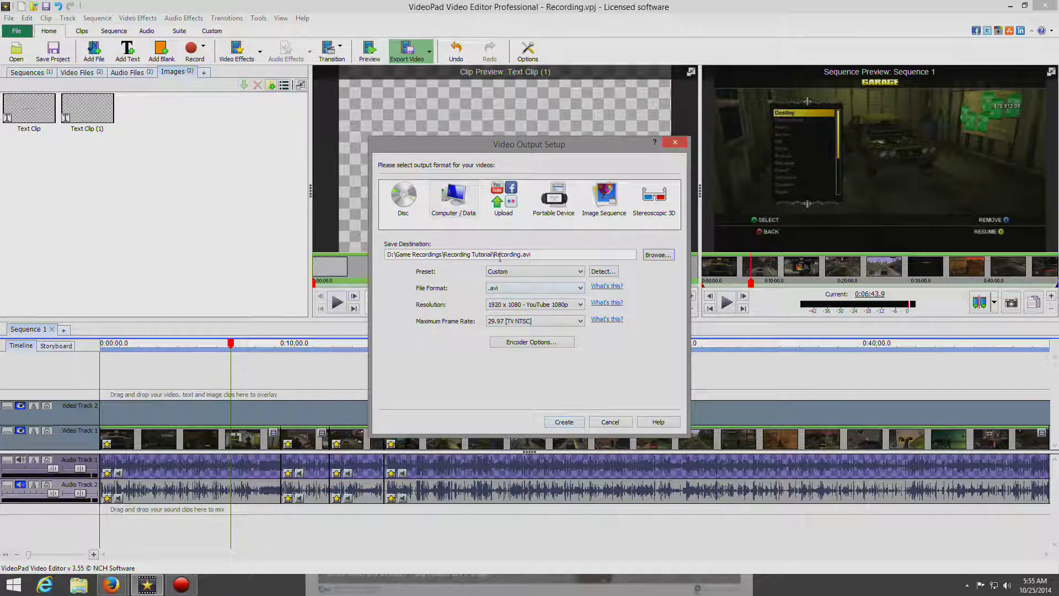
Step: Start creating the Recording.avi movie and cancel the conversion
left_click(563, 422)
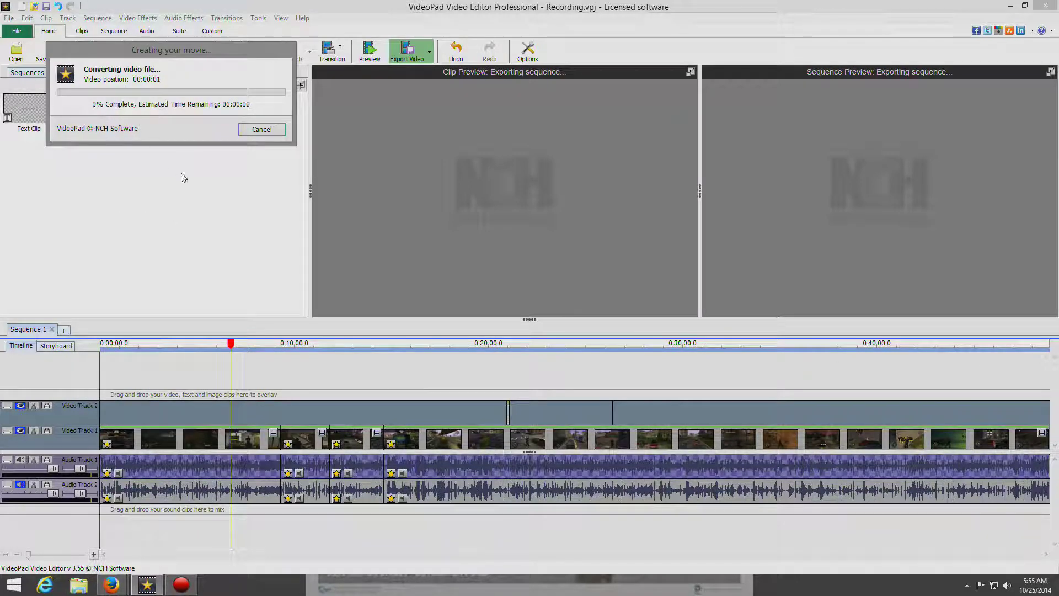
left_click(268, 129)
left_click(184, 100)
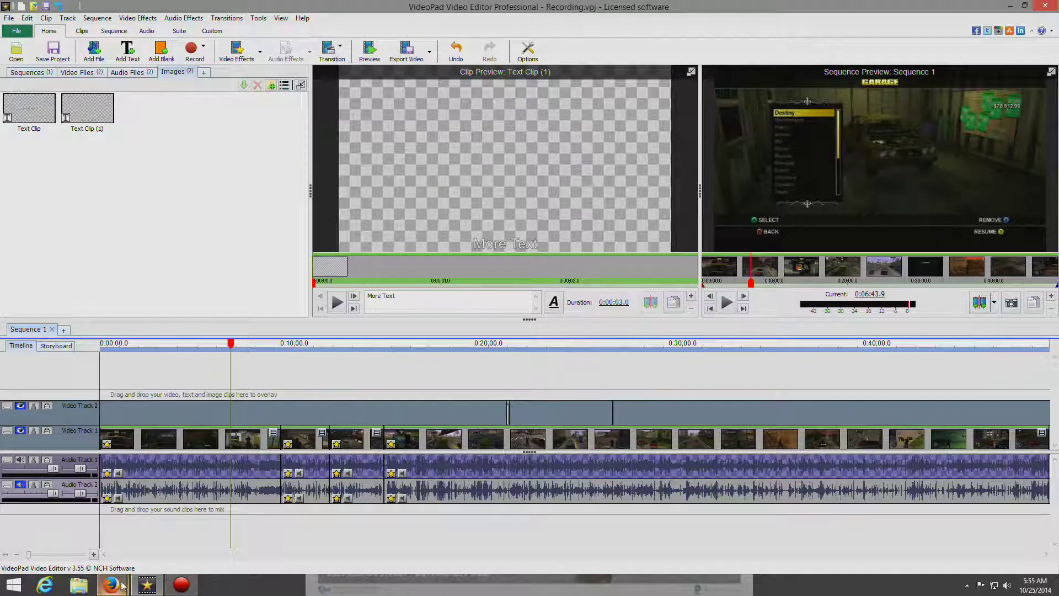
Step: Switch to File Explorer and look through the Recording Tutorial folder in Game Recordings on drive D
left_click(78, 584)
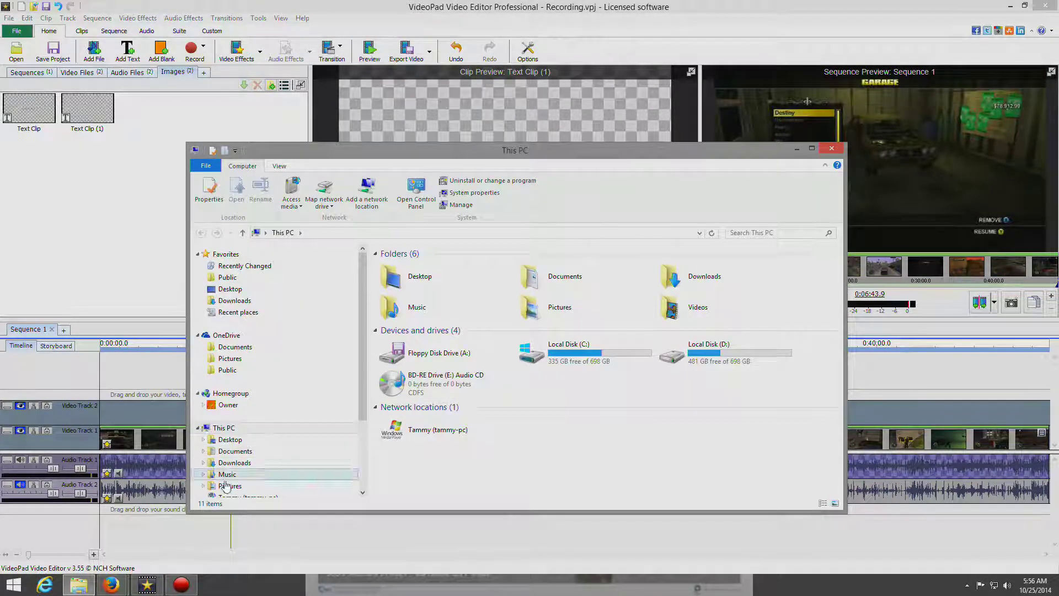
double_click(710, 349)
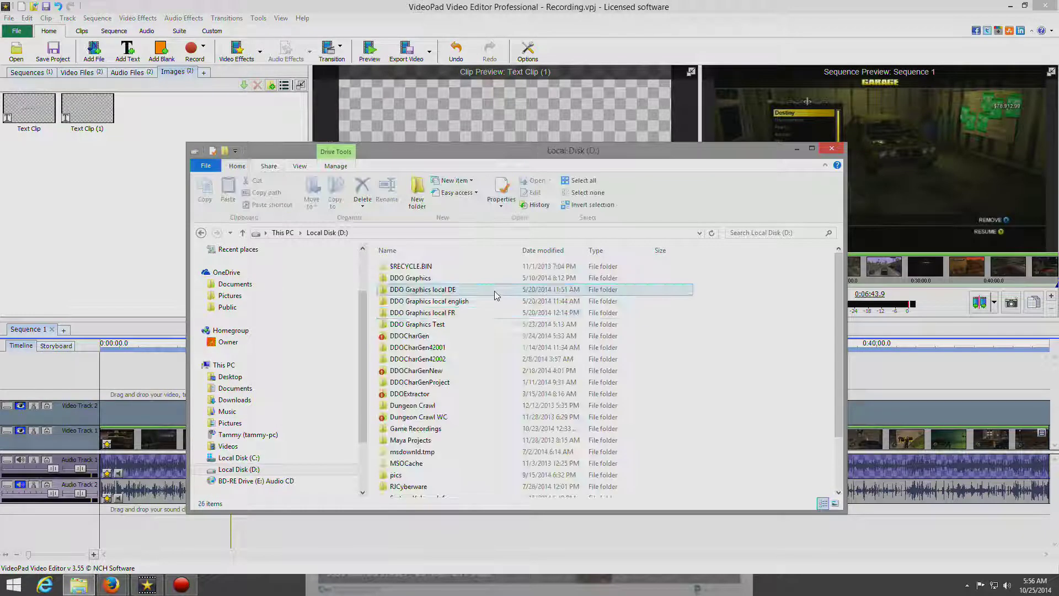
double_click(423, 428)
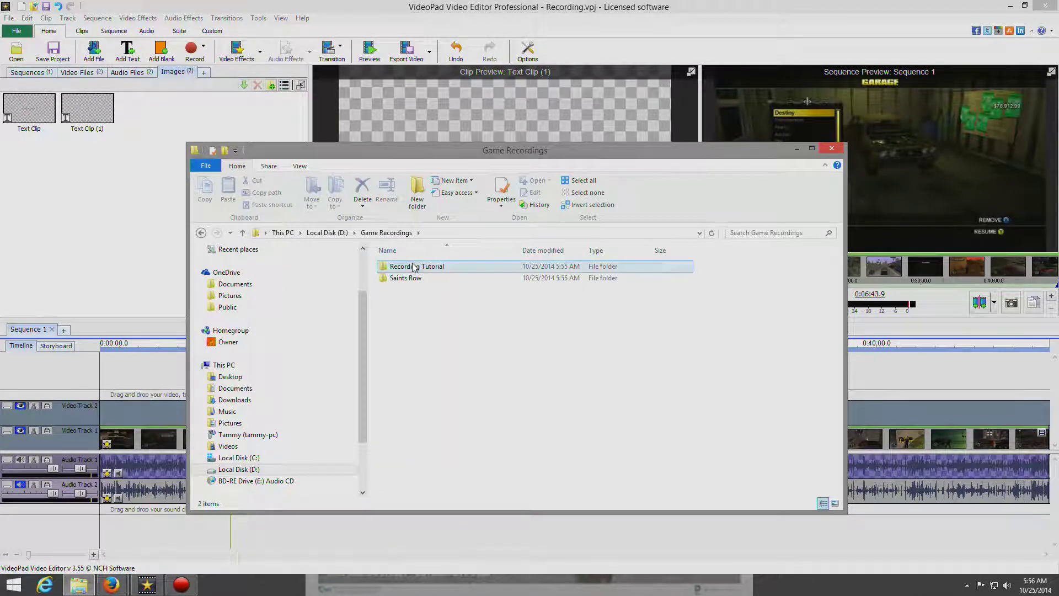
double_click(414, 267)
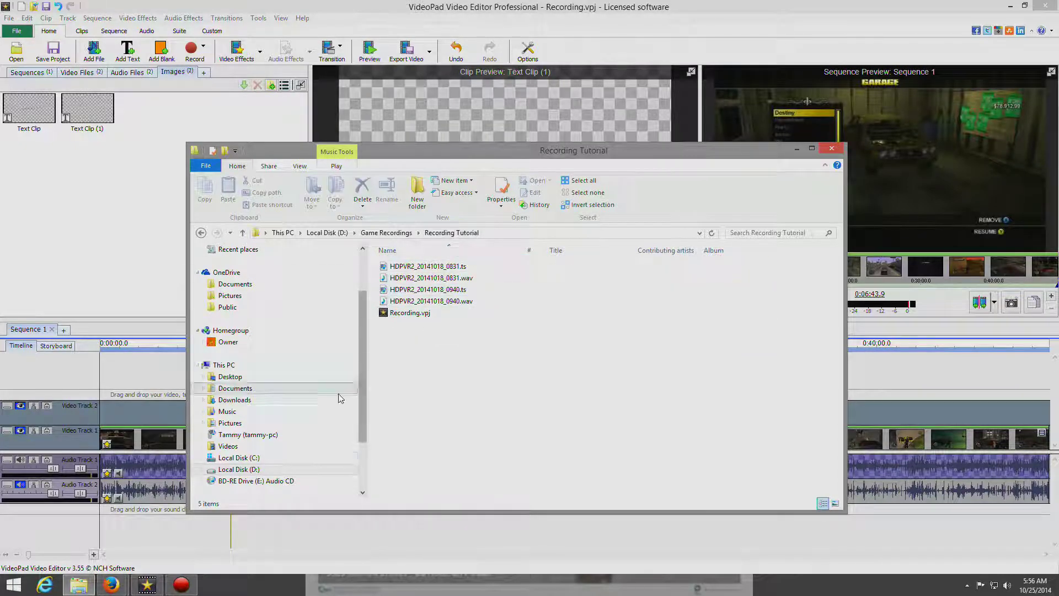
Step: Check the size and length of Saints Row Episode 26.avi in the Saints Row folder and close File Explorer
left_click(202, 470)
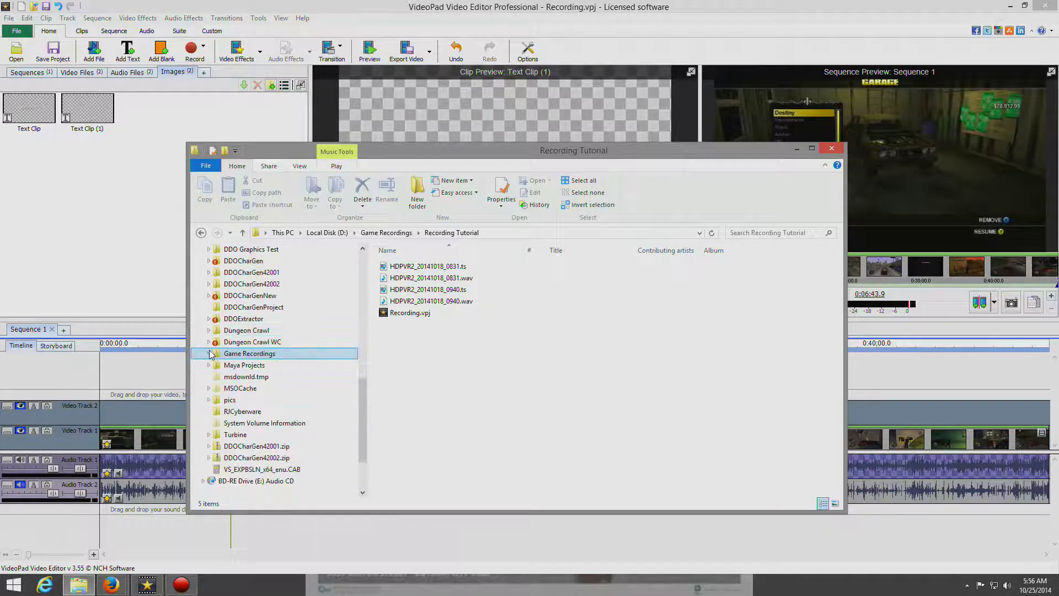
left_click(243, 377)
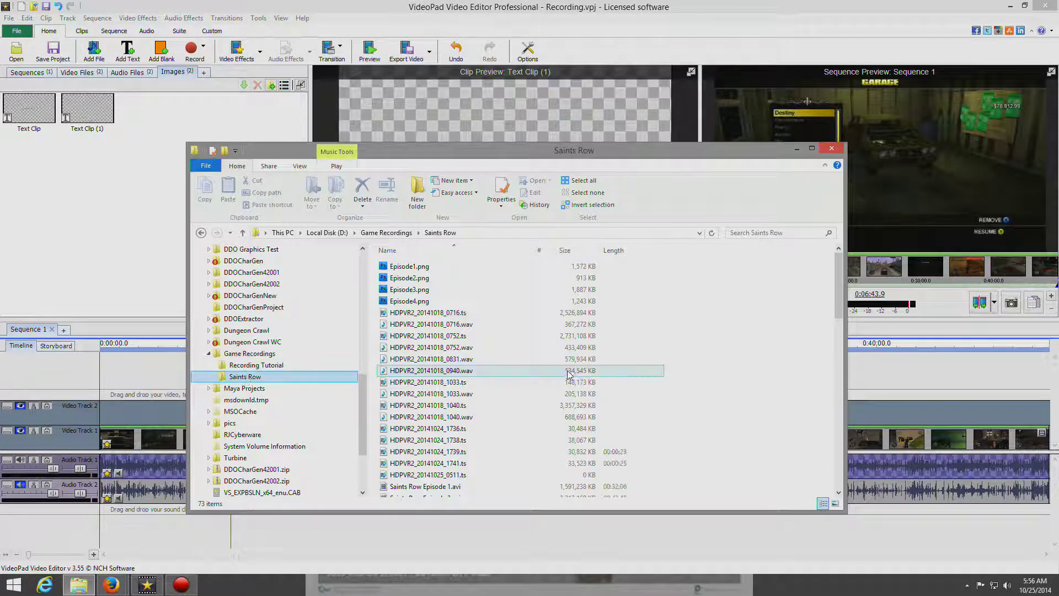
left_click_drag(838, 284, 830, 455)
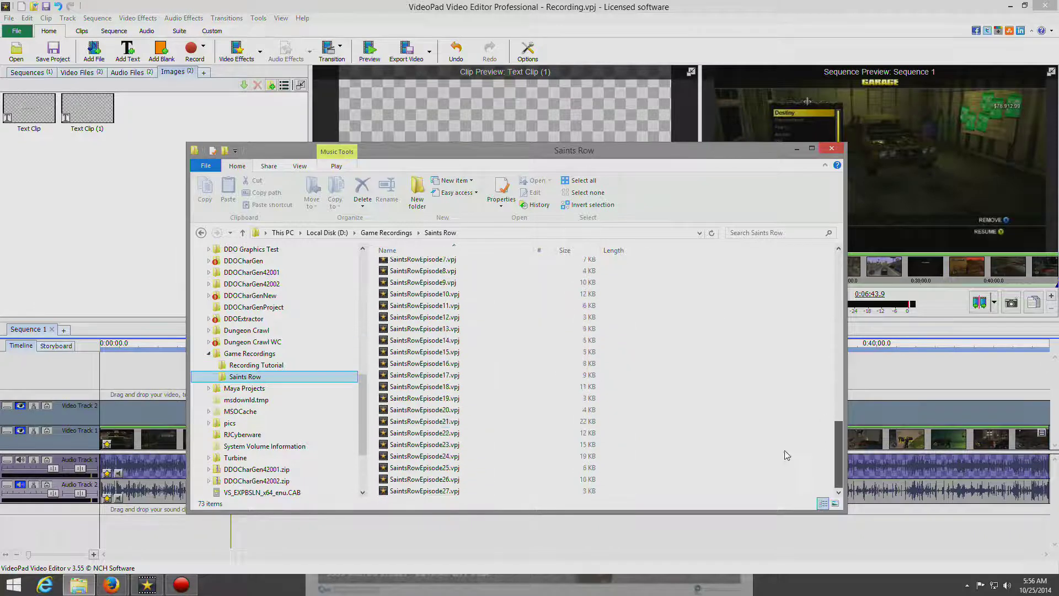
left_click_drag(839, 445, 839, 371)
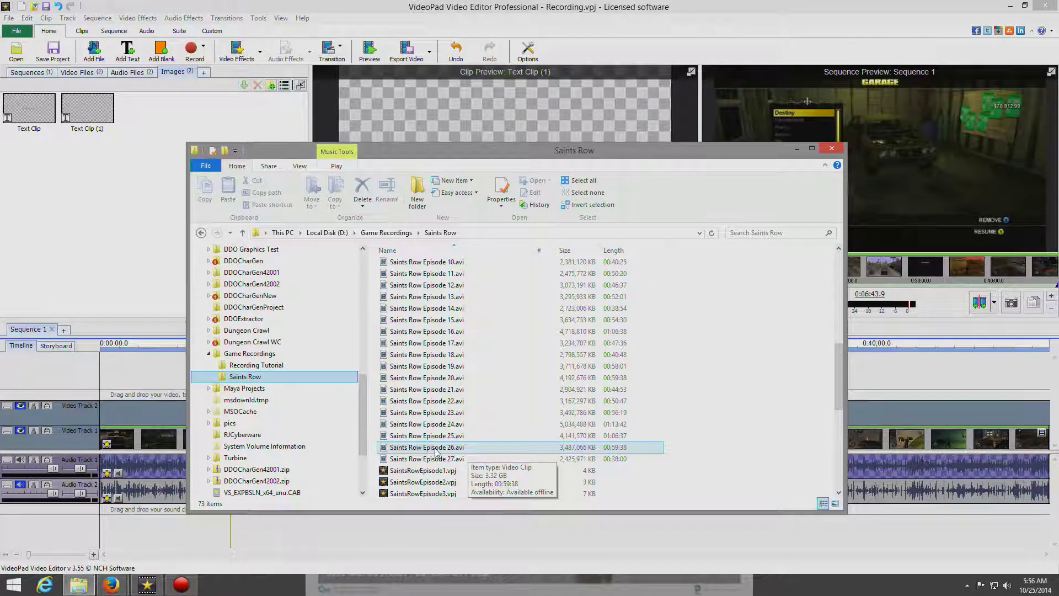
left_click(476, 449)
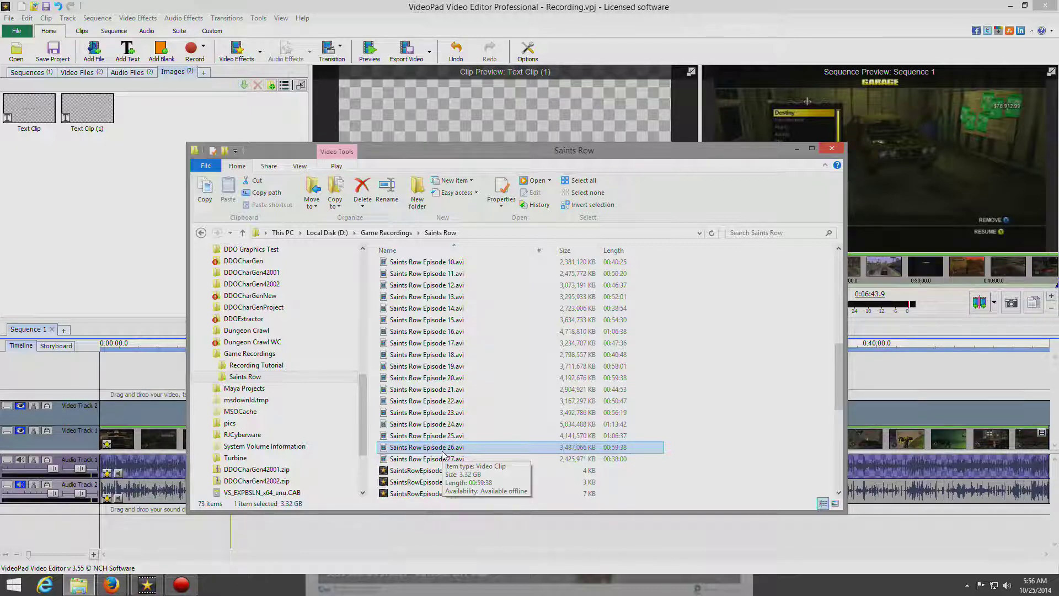
left_click_drag(710, 150, 717, 21)
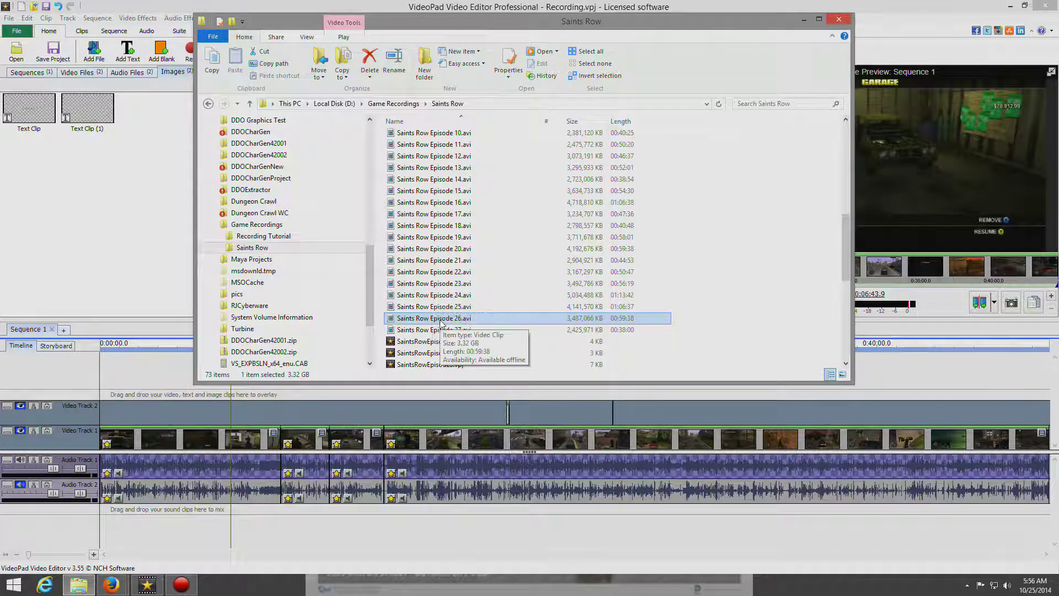
left_click(837, 20)
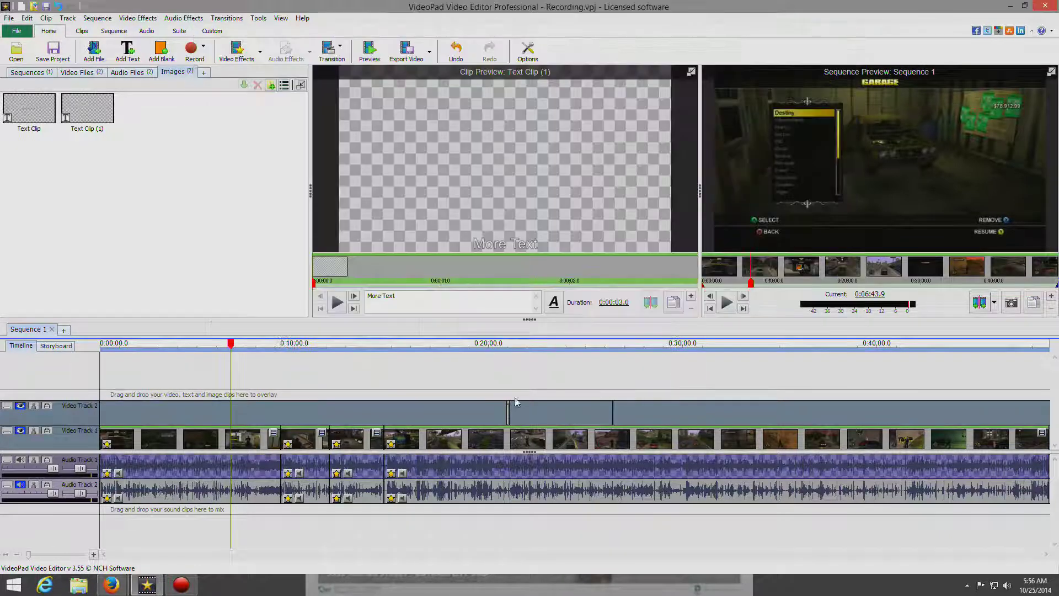